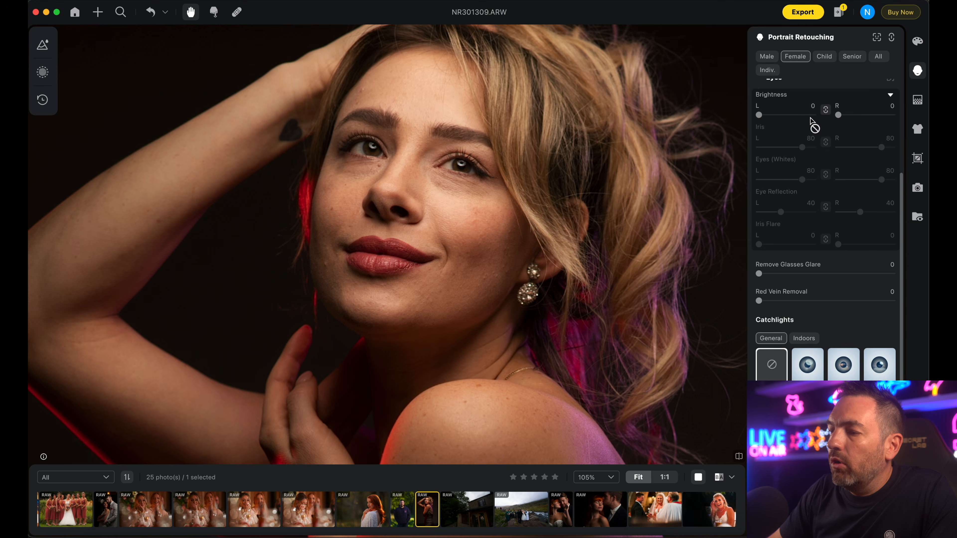
Set the blemish removal amount for Freckles & Acne to 100 and compare the woman's face with the original.
click(760, 208)
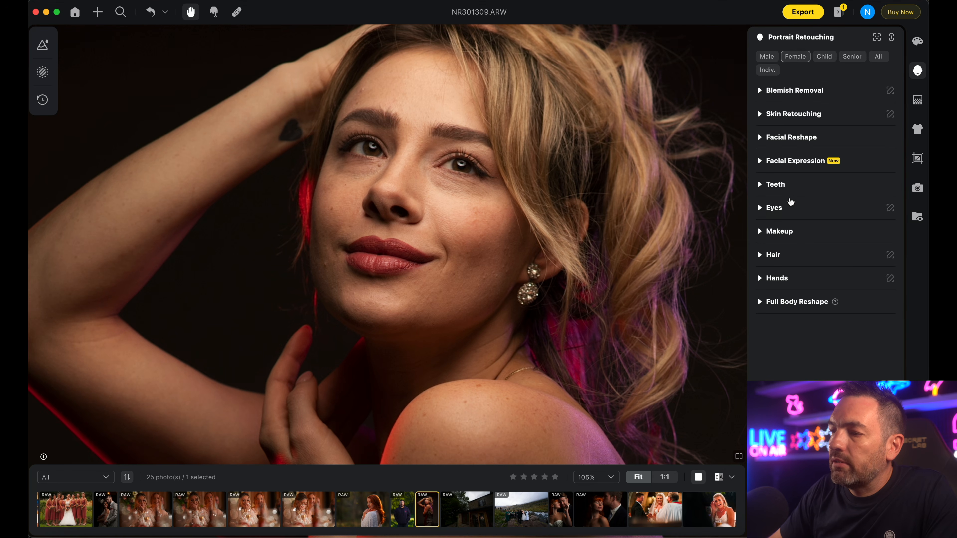
click(759, 91)
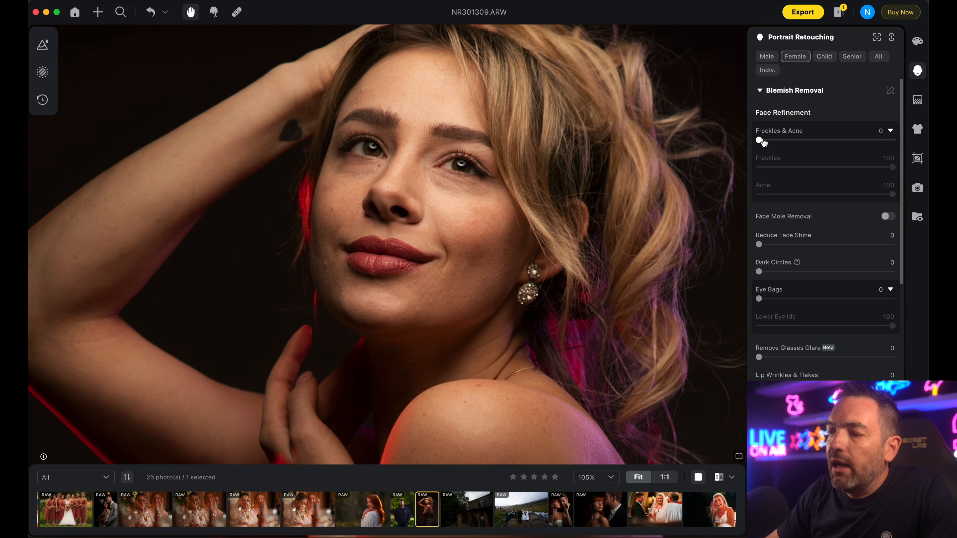
drag(760, 140, 892, 140)
scroll(442, 199, up, 5)
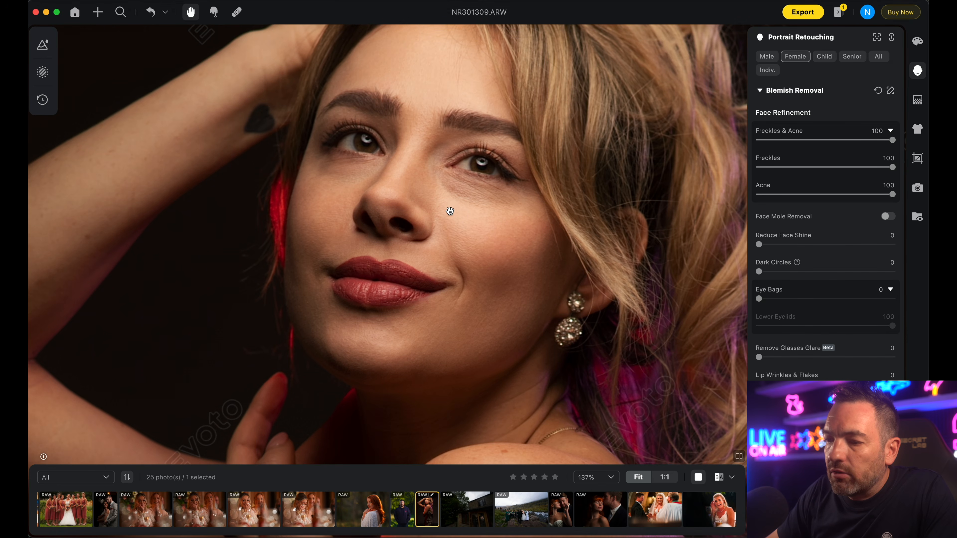
click(738, 457)
click(738, 458)
Enable tattoo removal for the heart tattoo on the woman's wrist and compare the result with the original.
scroll(327, 165, down, 4)
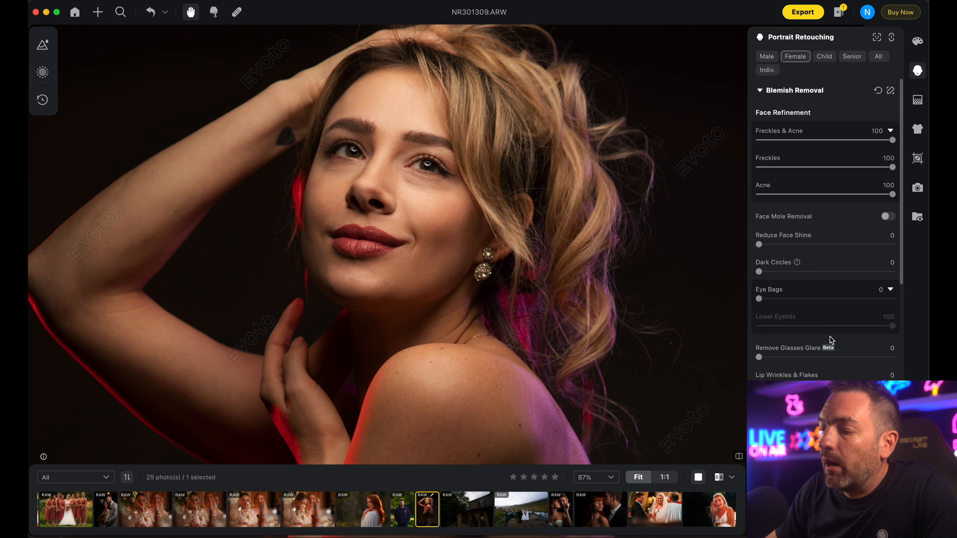
scroll(830, 337, down, 3)
scroll(831, 338, down, 10)
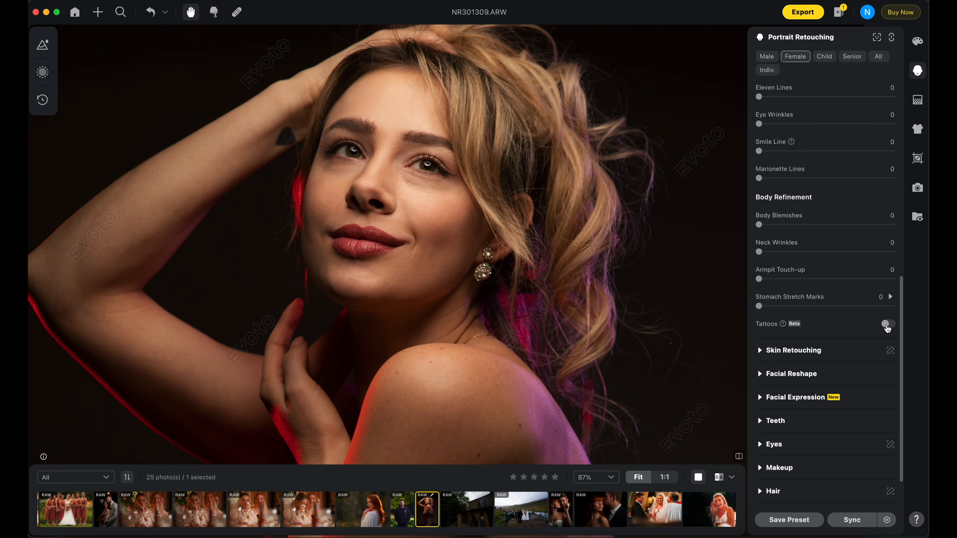
click(887, 325)
scroll(373, 148, up, 5)
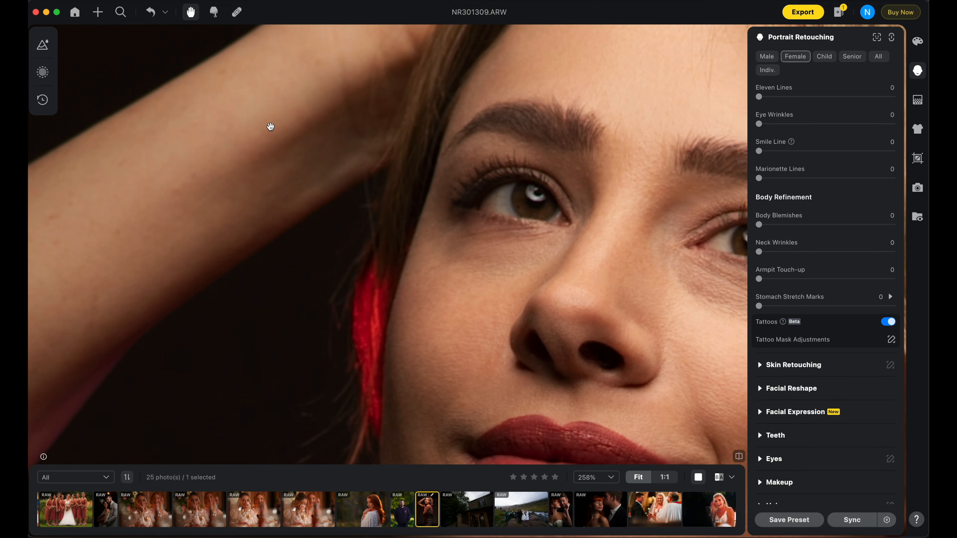
click(739, 457)
click(738, 456)
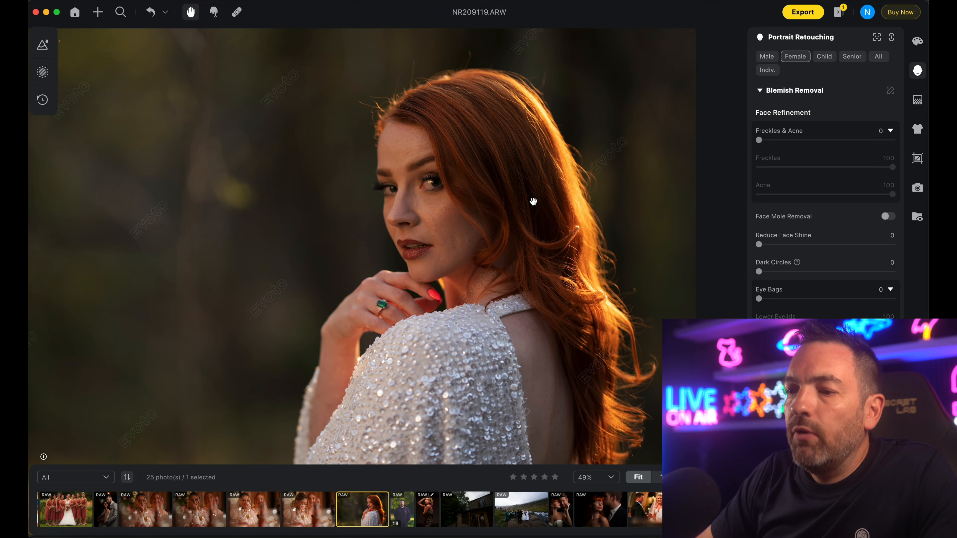
Set Freckles & Acne removal to 100 for the red-haired woman's portrait, NR209119.ARW.
scroll(495, 192, up, 3)
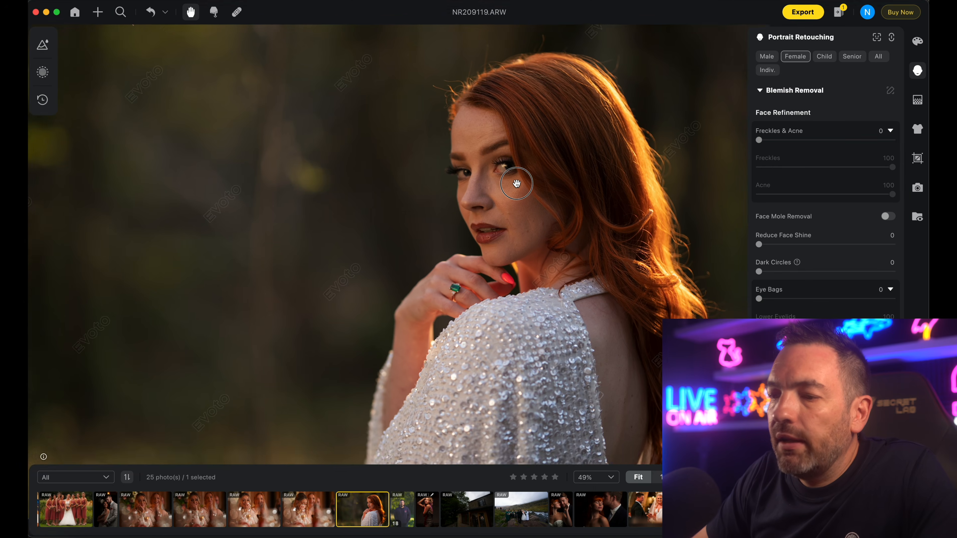
scroll(496, 200, up, 4)
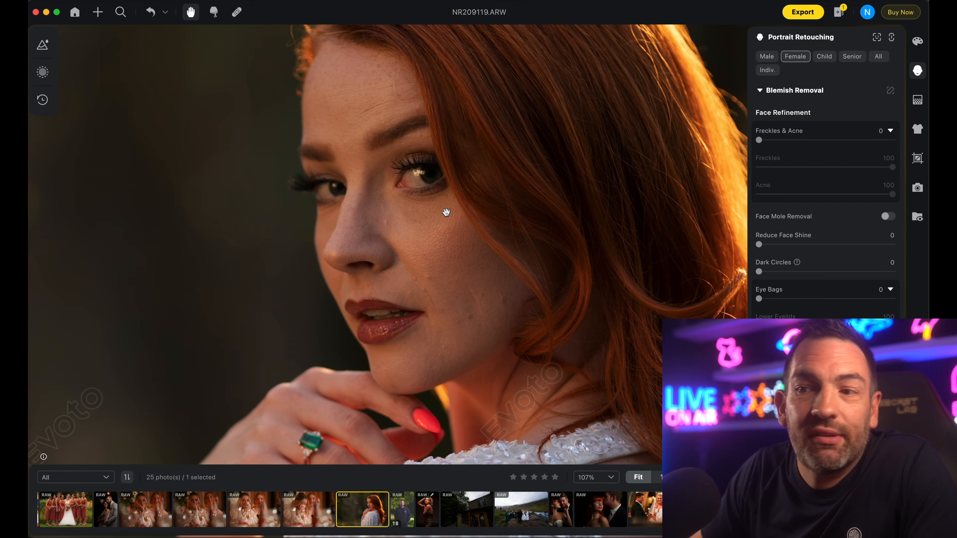
scroll(445, 213, up, 2)
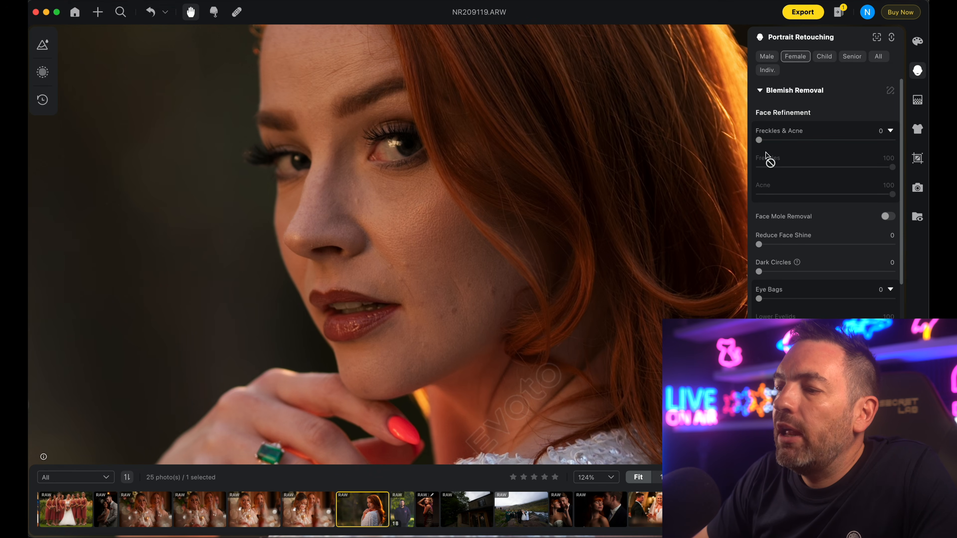
drag(760, 141, 893, 140)
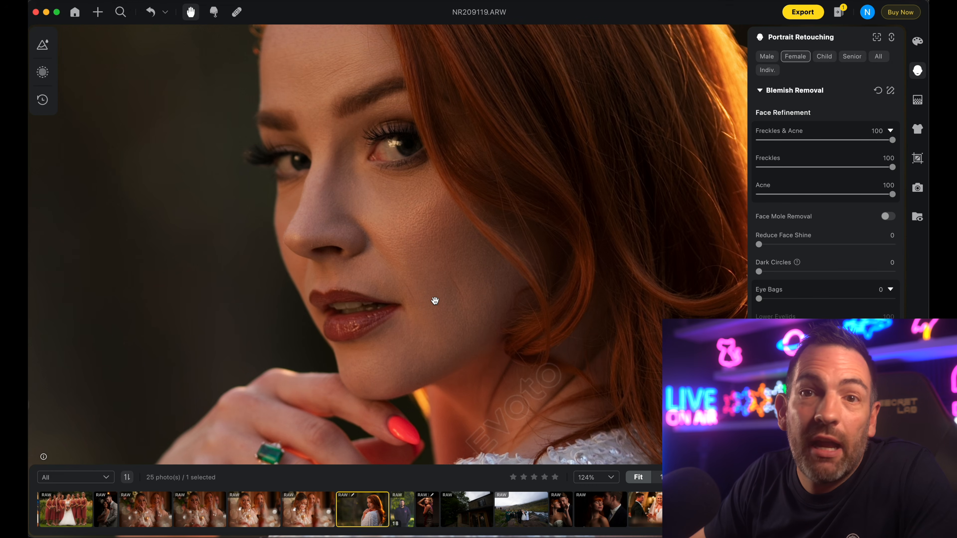
scroll(434, 301, down, 2)
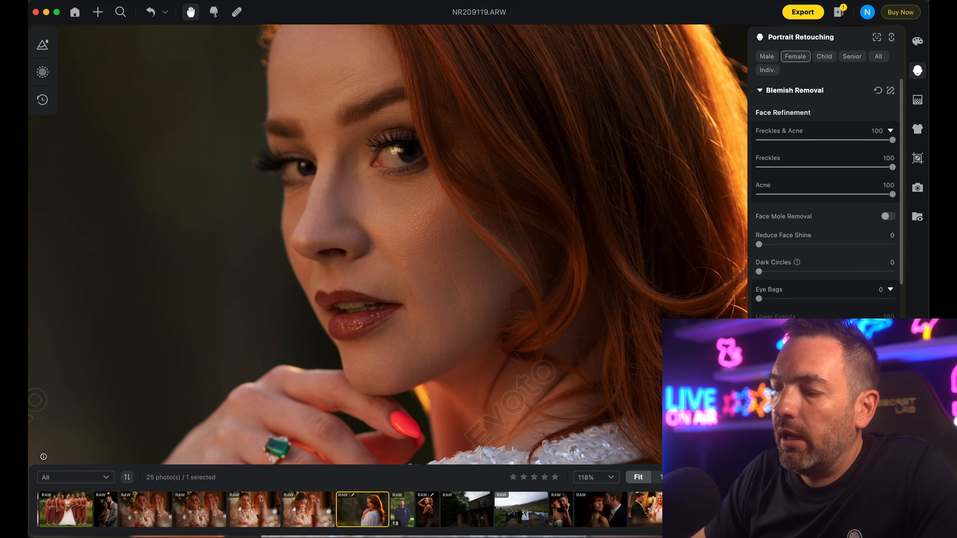
Set the eye Brightness to 70 for both left and right eyes and compare with the original photo.
scroll(857, 413, down, 10)
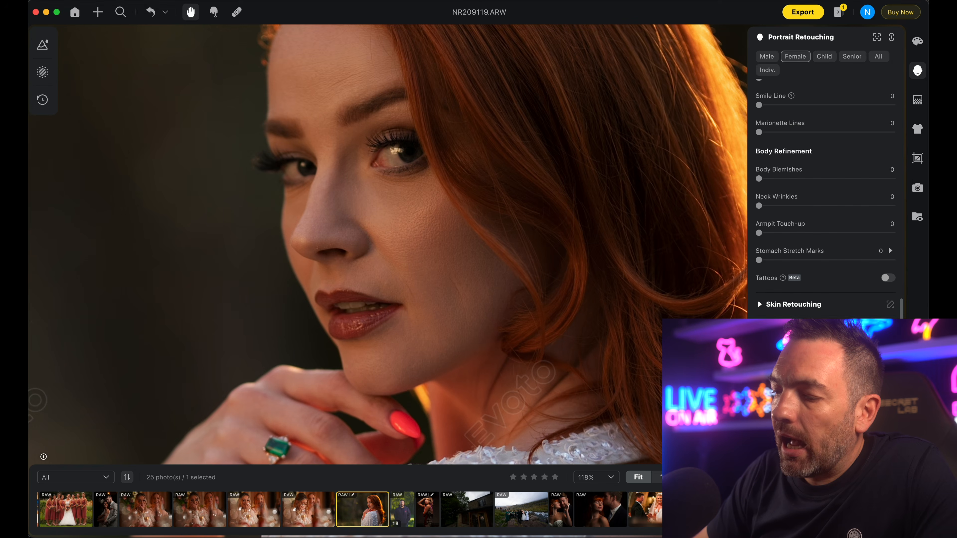
click(763, 398)
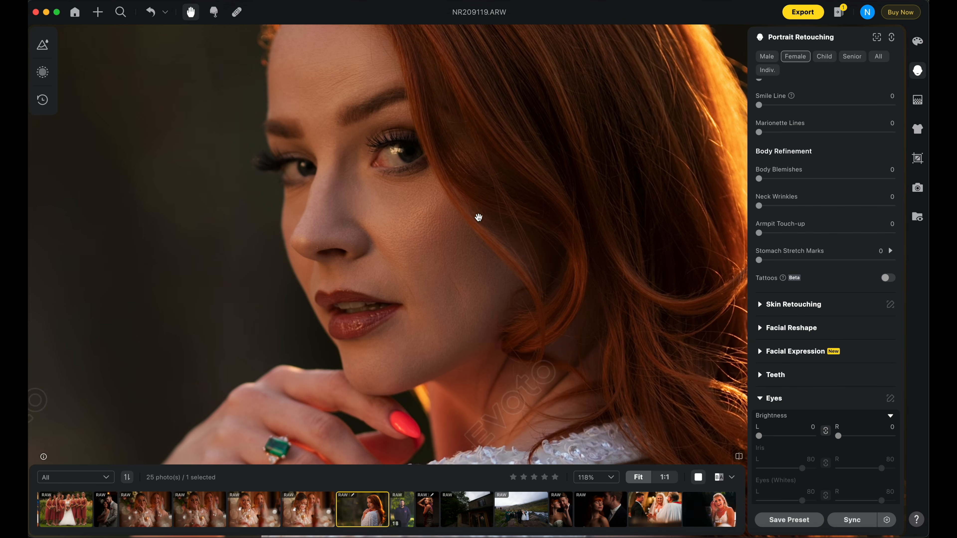
scroll(462, 216, down, 5)
scroll(462, 215, up, 5)
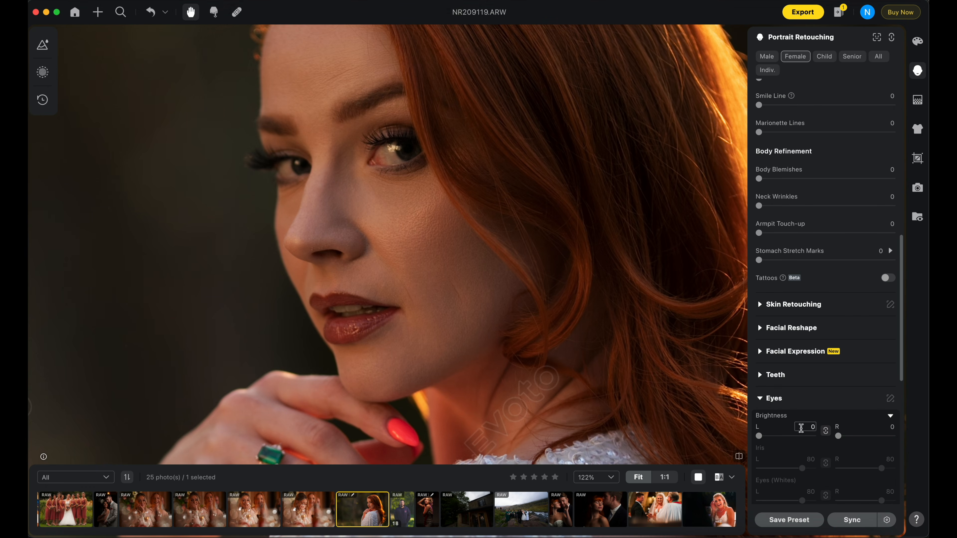
scroll(791, 339, down, 5)
drag(760, 258, 798, 259)
click(739, 457)
click(738, 457)
click(738, 456)
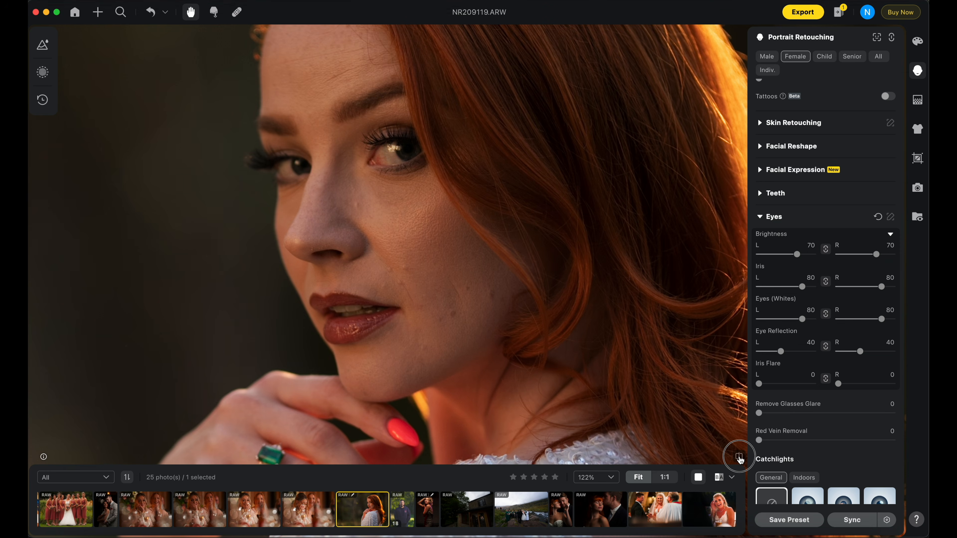
click(738, 457)
click(738, 456)
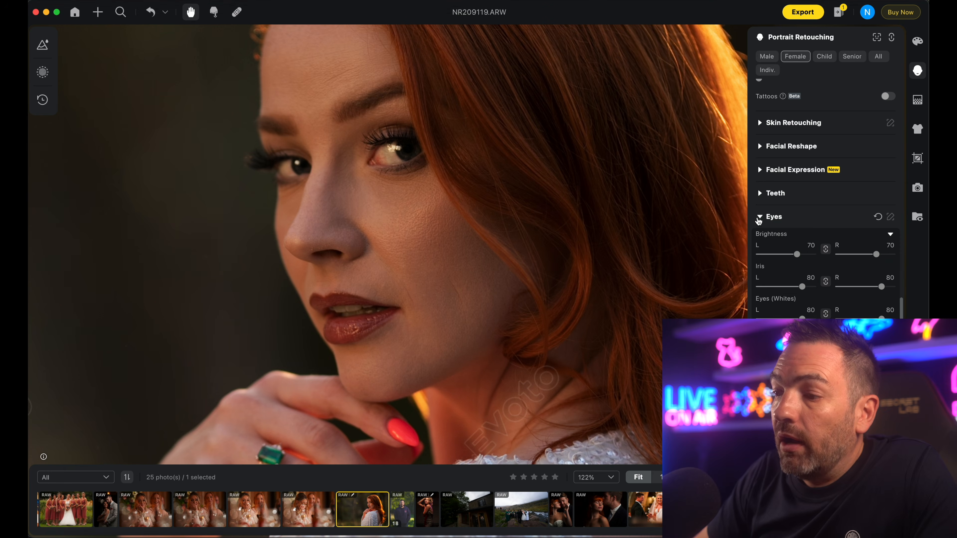
Set the Lip Makeup amount to 27 and its Saturation to 26.
scroll(888, 246, up, 5)
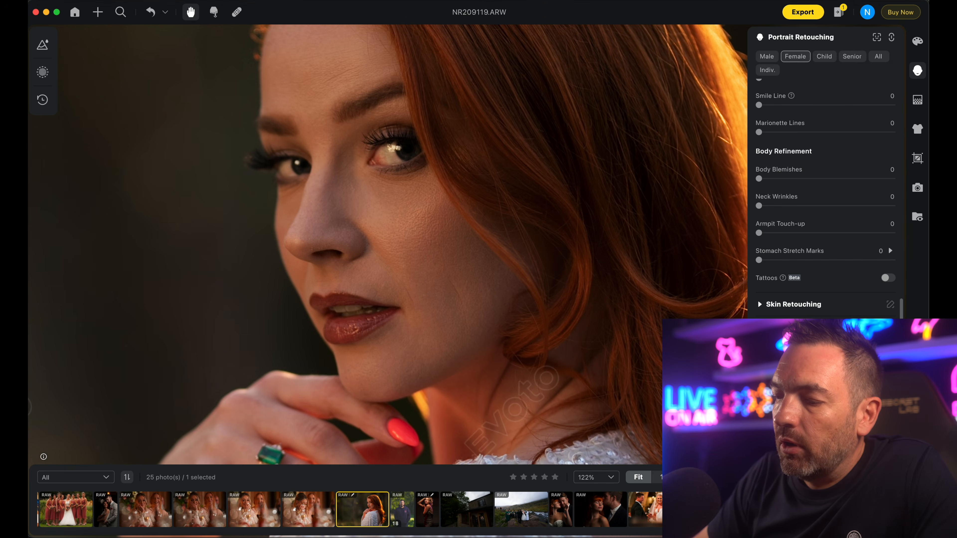
scroll(795, 313, down, 10)
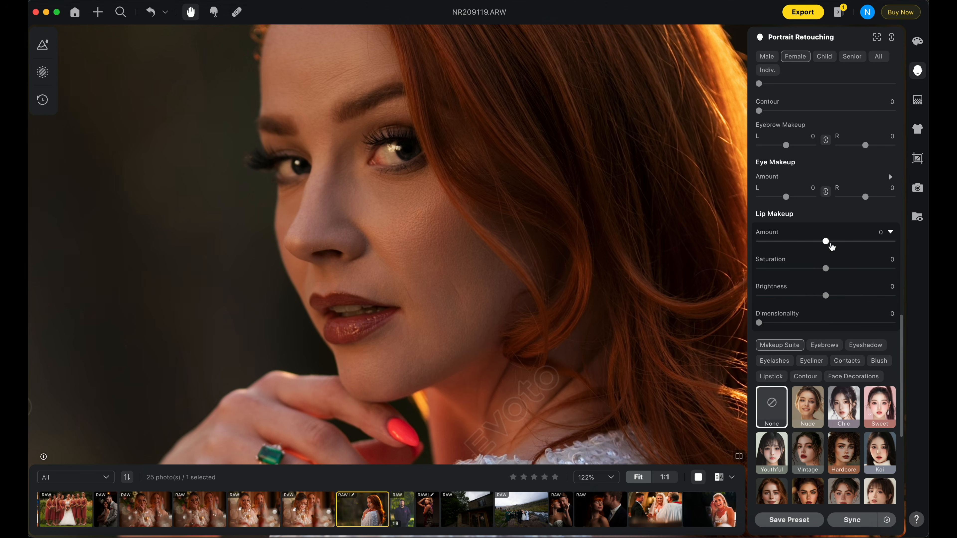
drag(825, 242, 892, 242)
drag(826, 269, 844, 242)
click(854, 241)
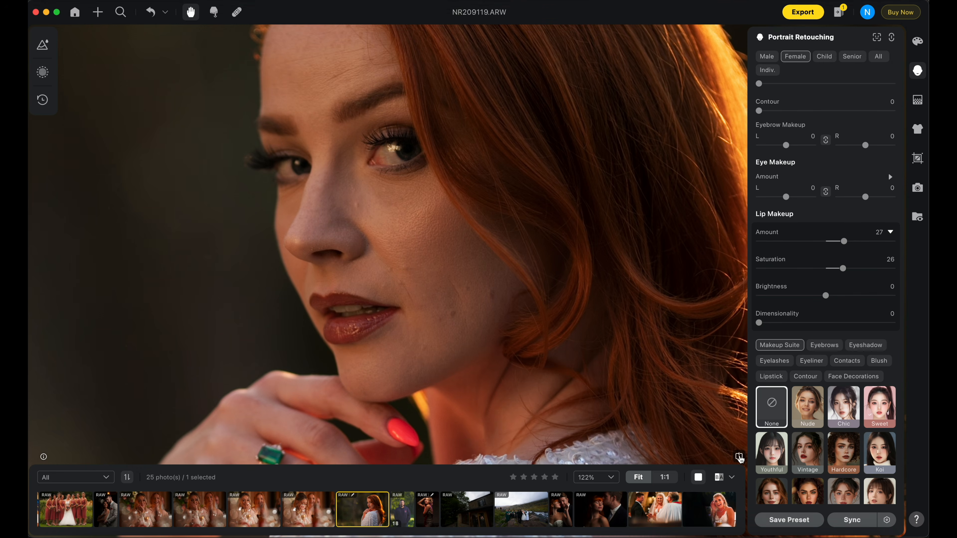
scroll(591, 265, down, 5)
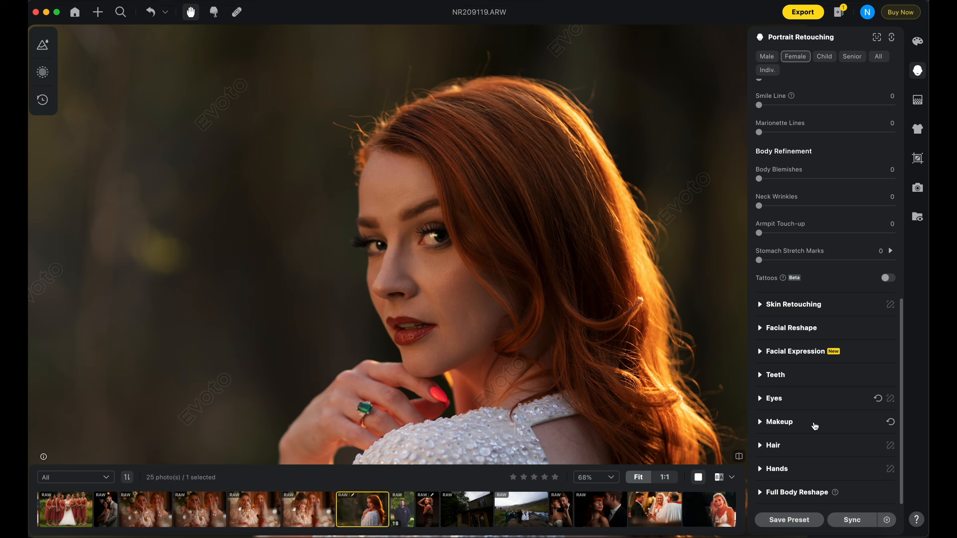
Set Stray Hairs Removal to 66 for the red-haired woman's hair.
click(771, 445)
scroll(810, 447, down, 7)
scroll(825, 449, down, 4)
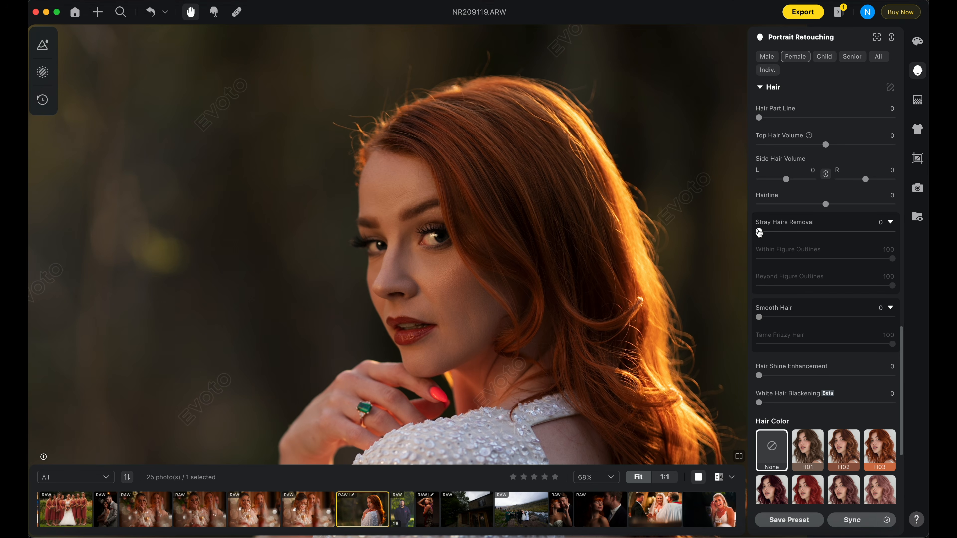
drag(759, 232, 915, 233)
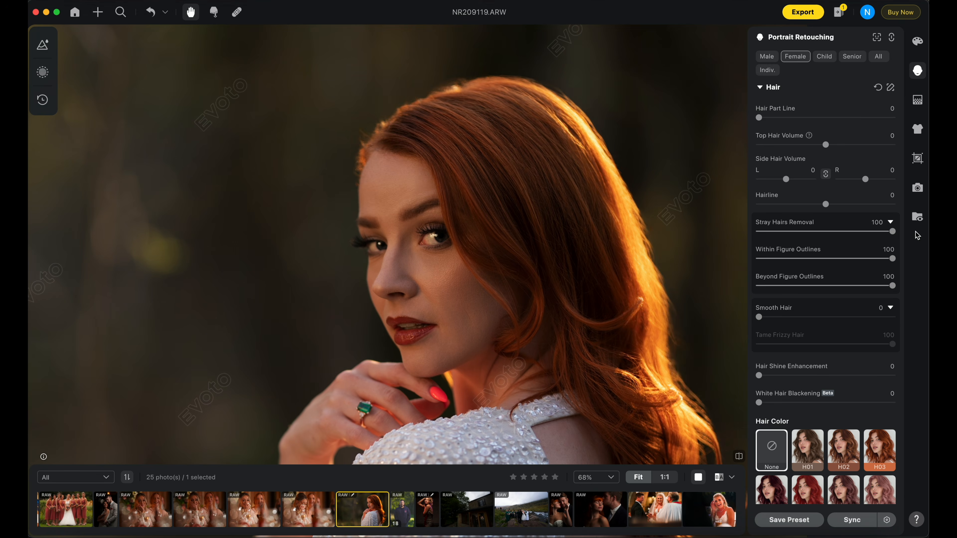
drag(612, 218, 573, 192)
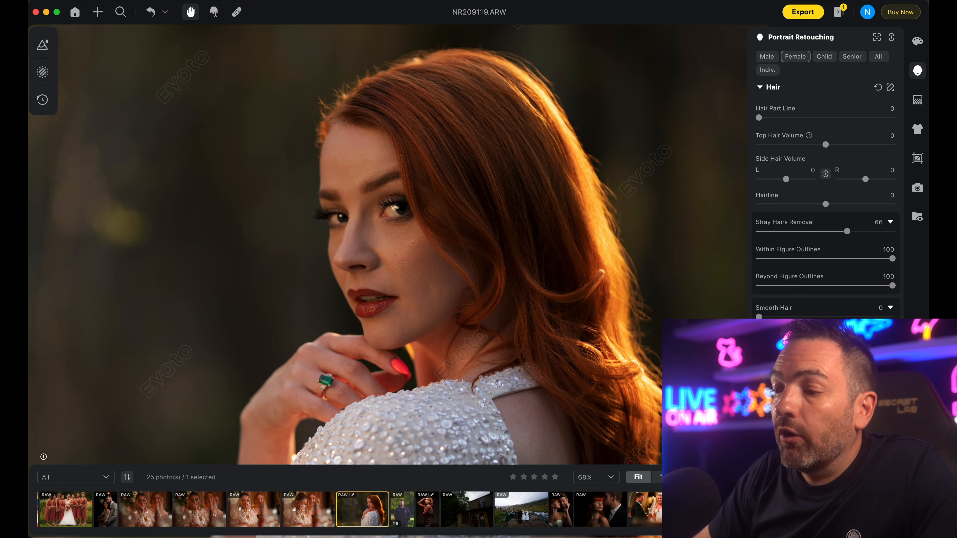
Set Smooth Hair to 54 and Hair Shine Enhancement to 48, and compare the hair with the original.
scroll(825, 197, down, 3)
drag(760, 267, 831, 266)
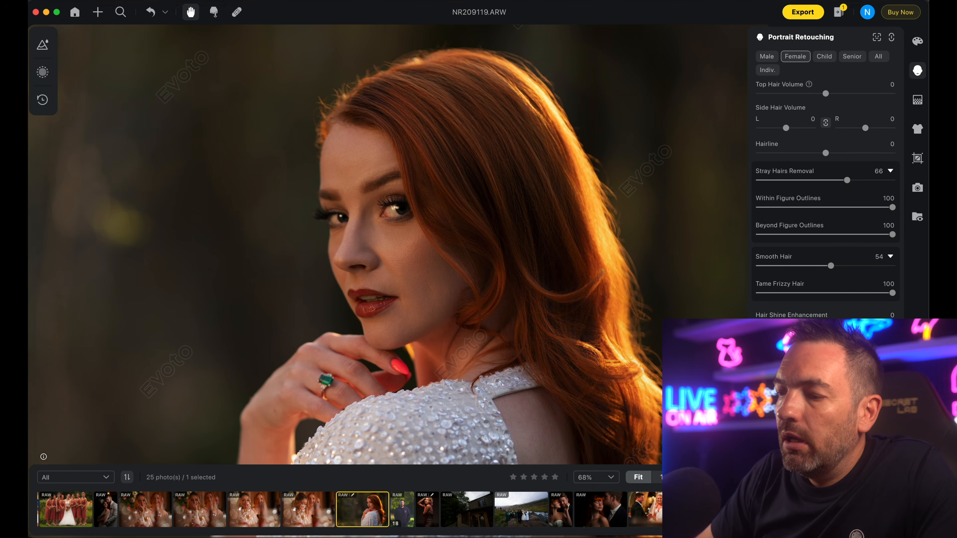
drag(765, 323, 812, 323)
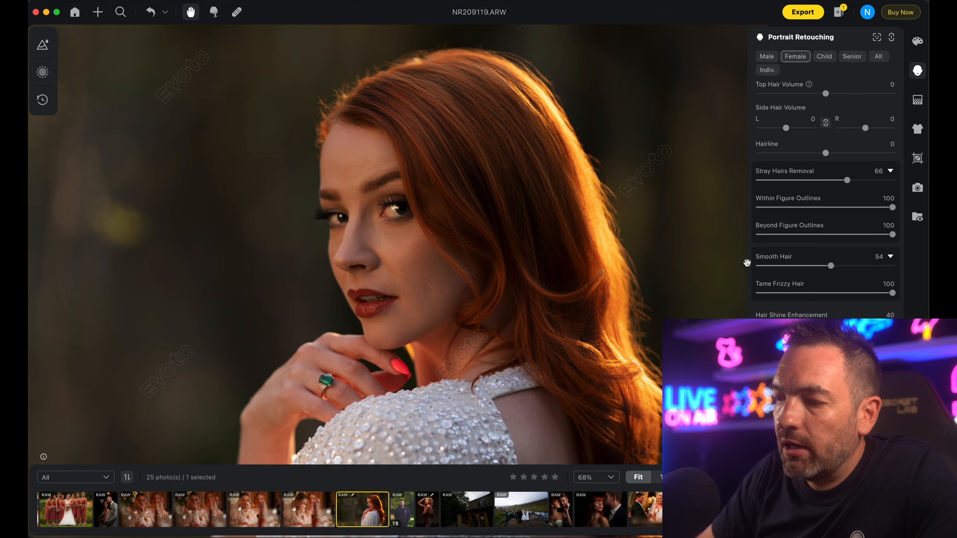
drag(812, 324, 822, 323)
key(backslash)
key(backslash)
key(backslash)
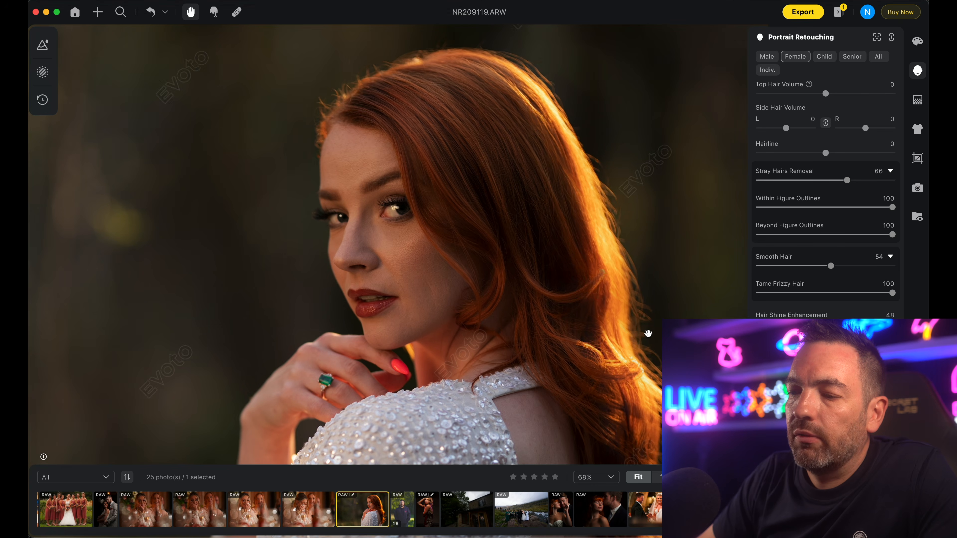
Collapse the Hair and Blemish Removal settings and expand the Skin Retouching settings for the whole portrait.
scroll(648, 333, down, 3)
scroll(648, 334, down, 1)
drag(624, 346, 558, 264)
scroll(582, 249, down, 1)
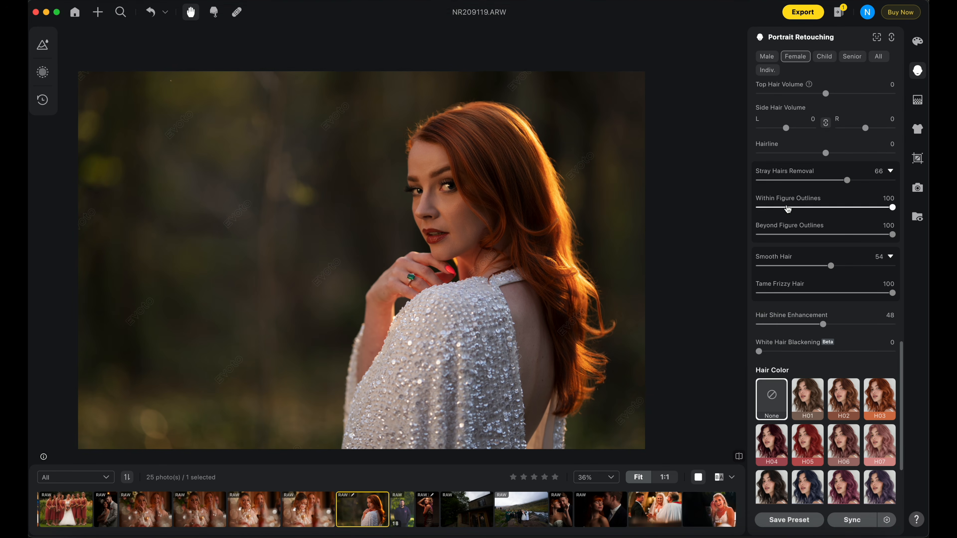
scroll(796, 151, up, 5)
click(760, 244)
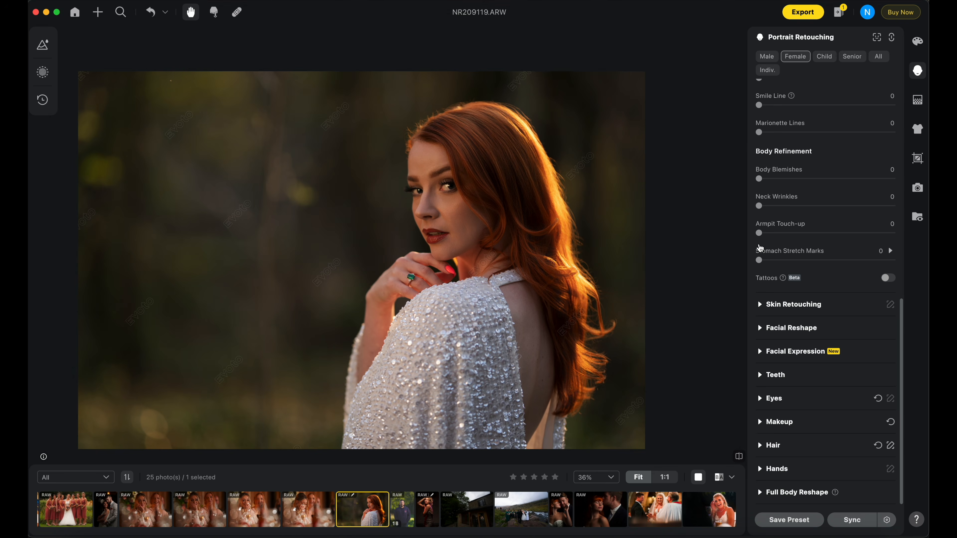
scroll(777, 355, up, 6)
scroll(777, 355, up, 2)
click(760, 91)
click(759, 114)
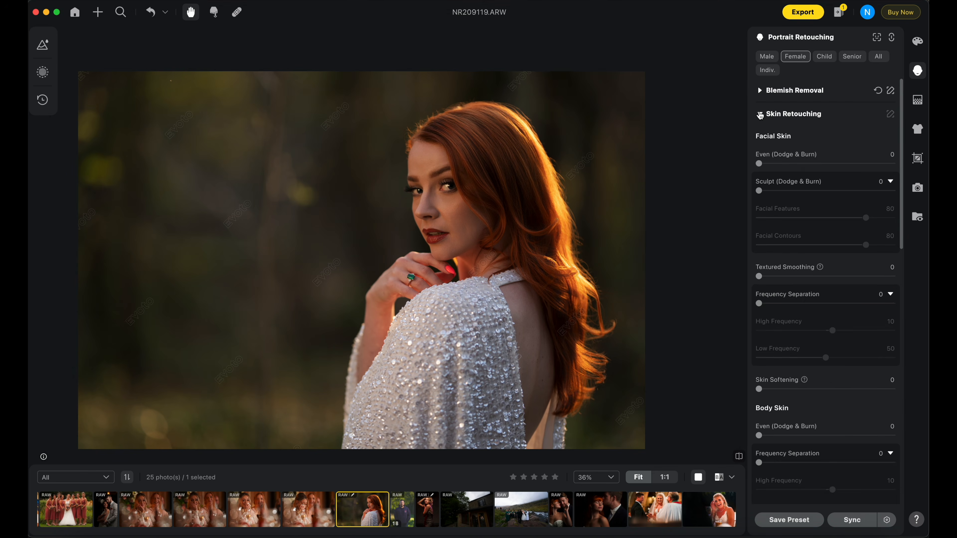
Set AI Unify Body Complexion to 68 in the Skin Tone settings.
scroll(798, 377, down, 7)
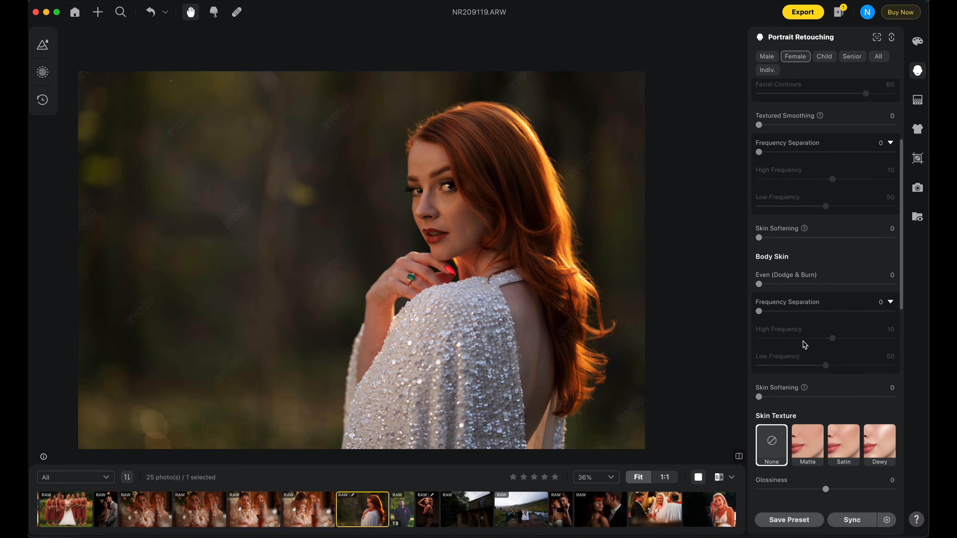
scroll(842, 222, down, 4)
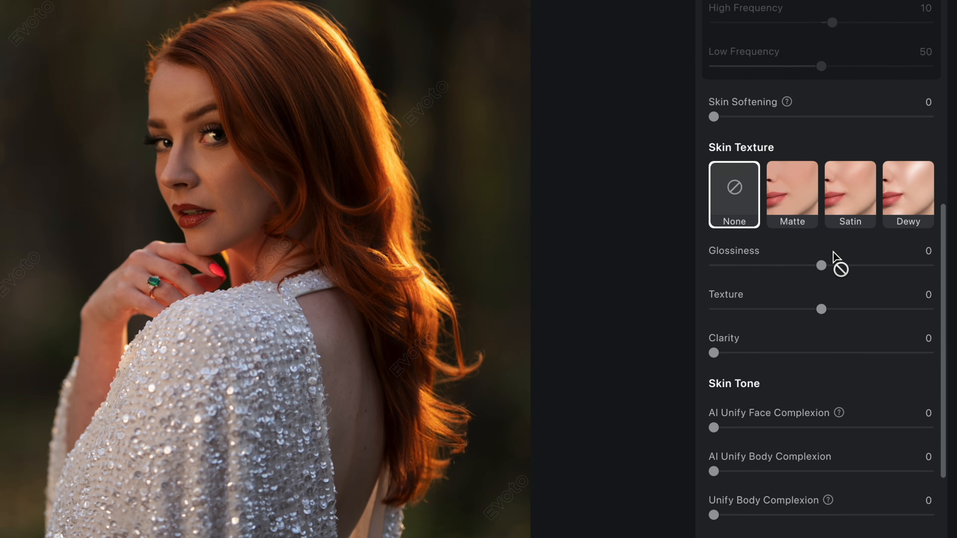
scroll(837, 265, down, 10)
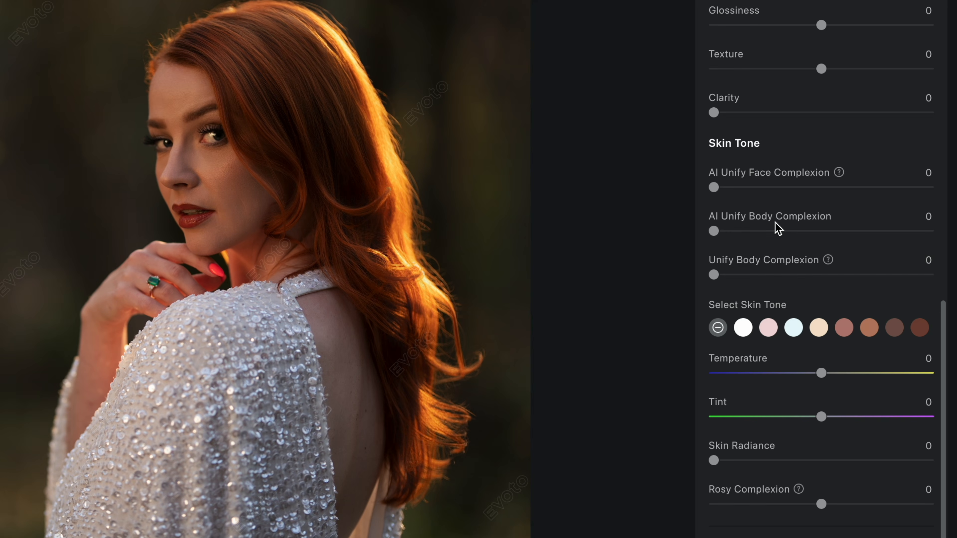
click(715, 233)
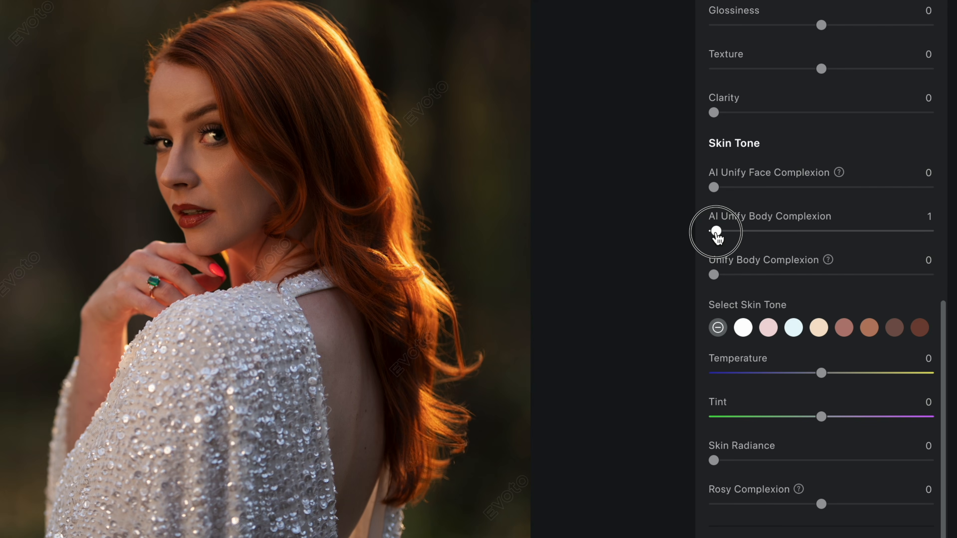
drag(716, 232, 860, 234)
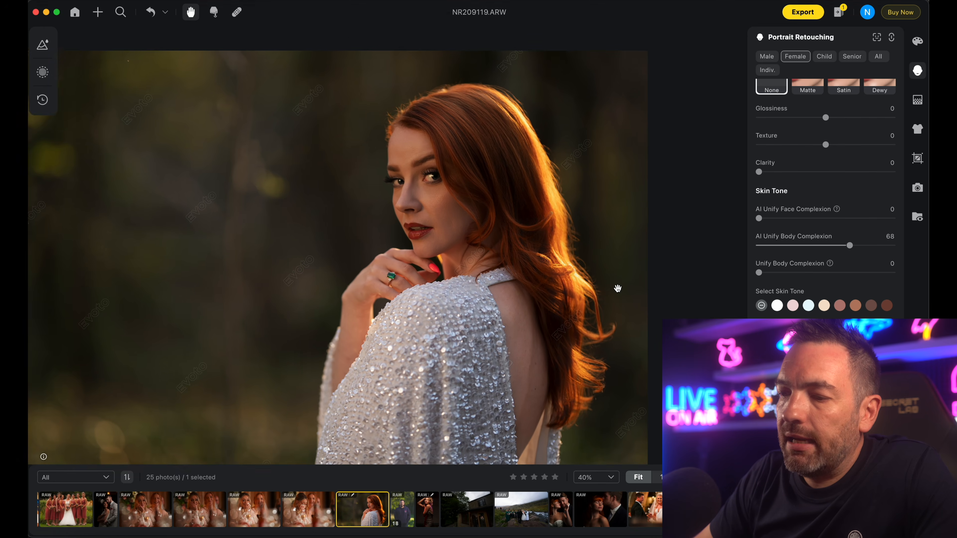
Compare the red-haired woman's retouched skin tone with the original and save the settings as a preset.
scroll(618, 288, up, 1)
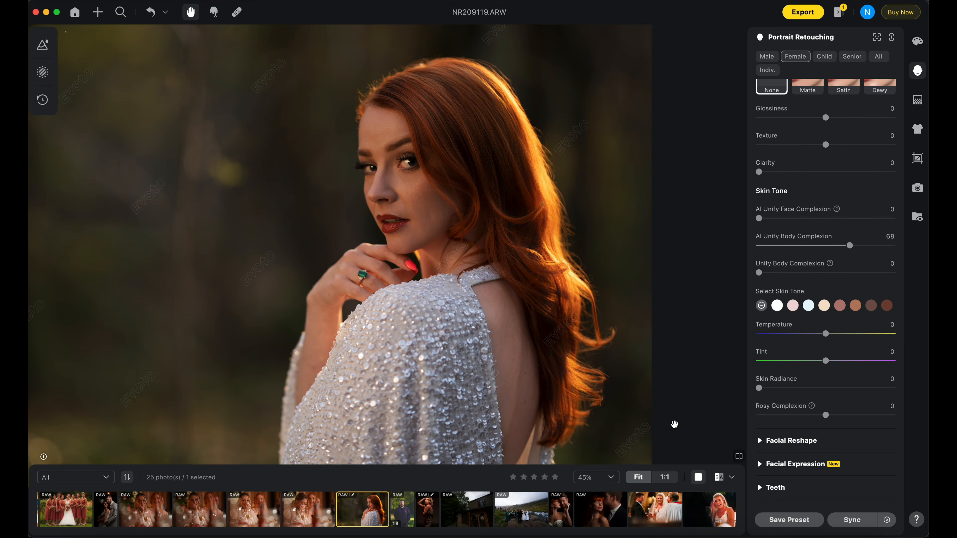
click(738, 457)
click(738, 456)
click(738, 456)
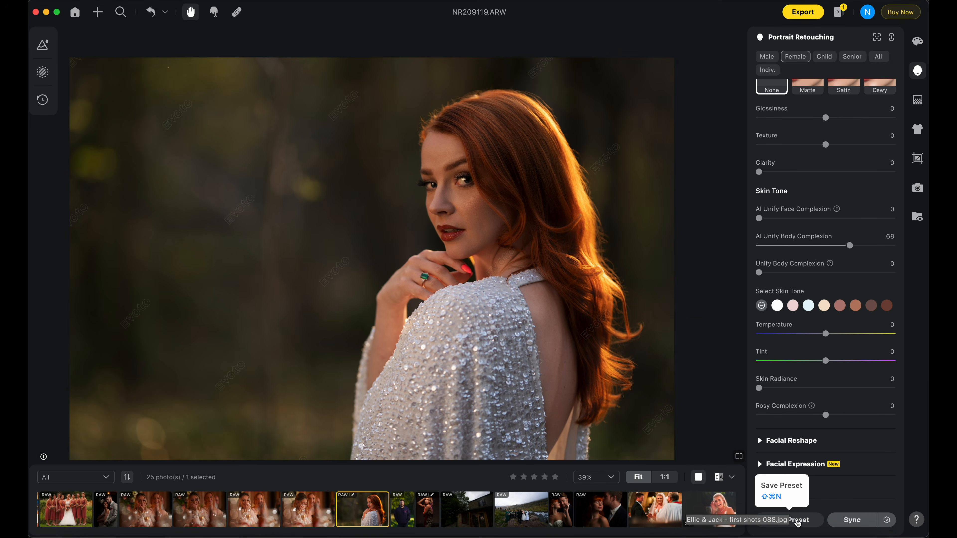
click(797, 521)
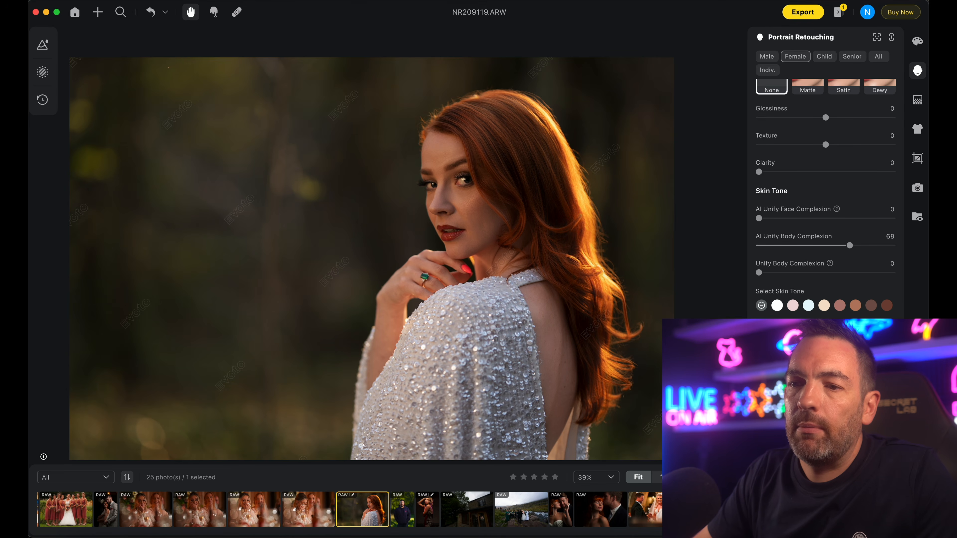
Undo the retouching of the red-haired woman's portrait and apply the recommended Wedding 02 preset.
click(151, 13)
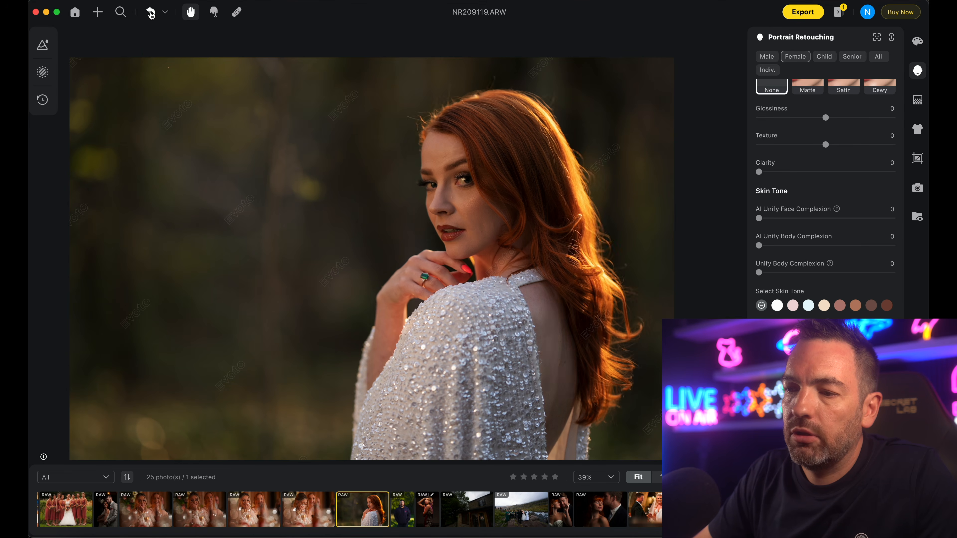
click(42, 46)
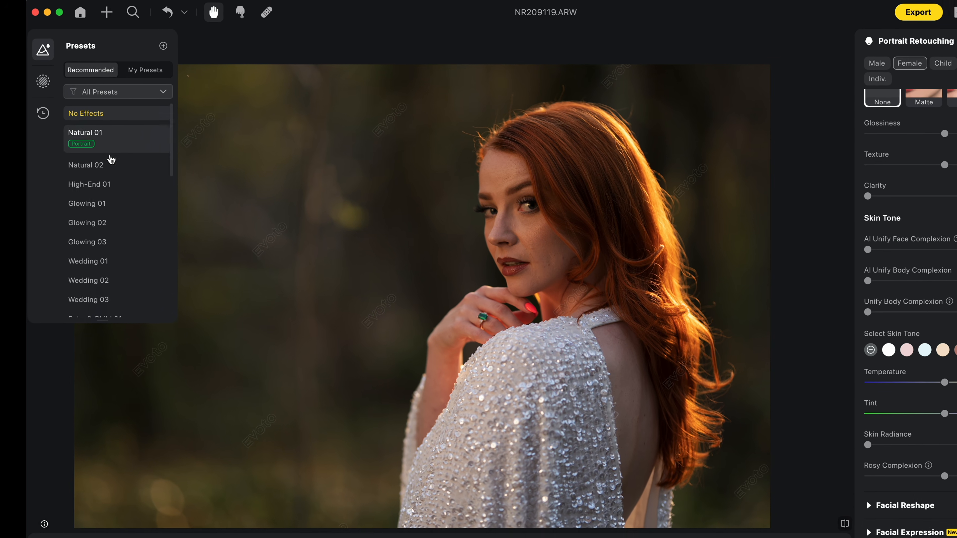
scroll(113, 166, down, 10)
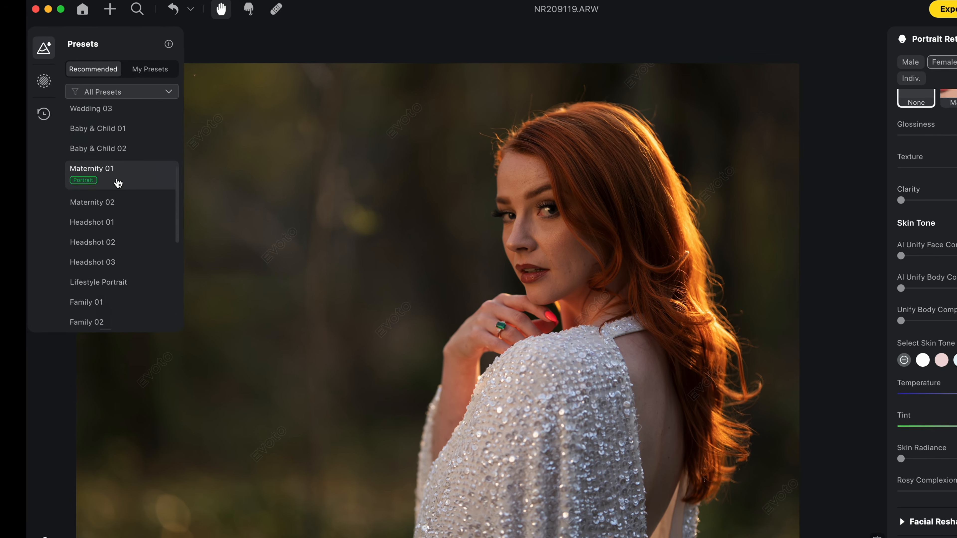
scroll(118, 155, up, 5)
scroll(134, 166, up, 5)
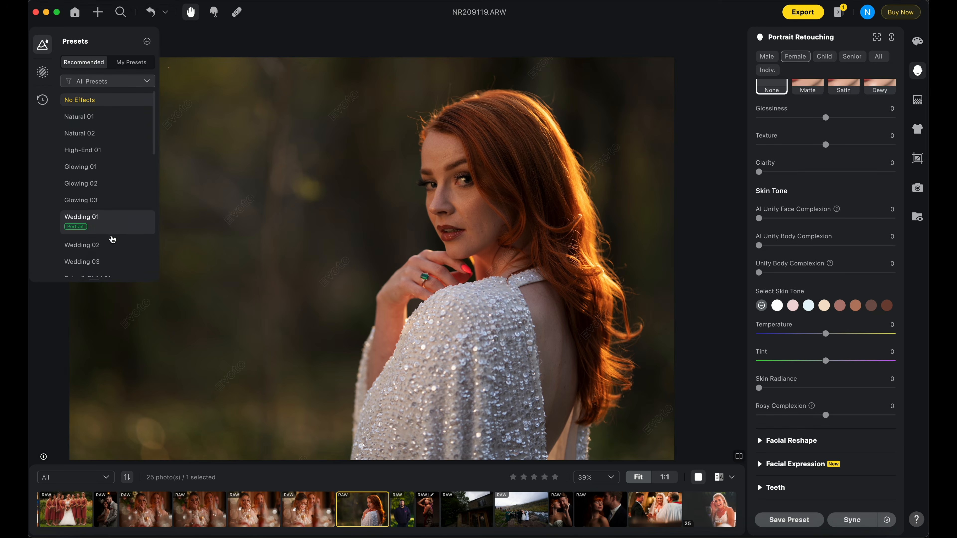
click(110, 241)
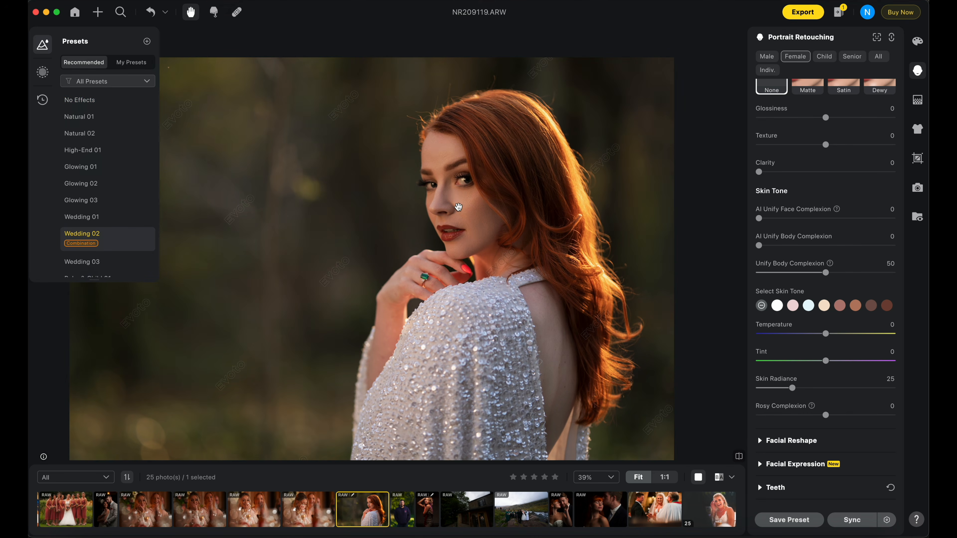
Compare the Wedding 02 result with the original portrait and undo the preset.
click(739, 457)
click(739, 457)
click(739, 457)
click(739, 457)
click(150, 13)
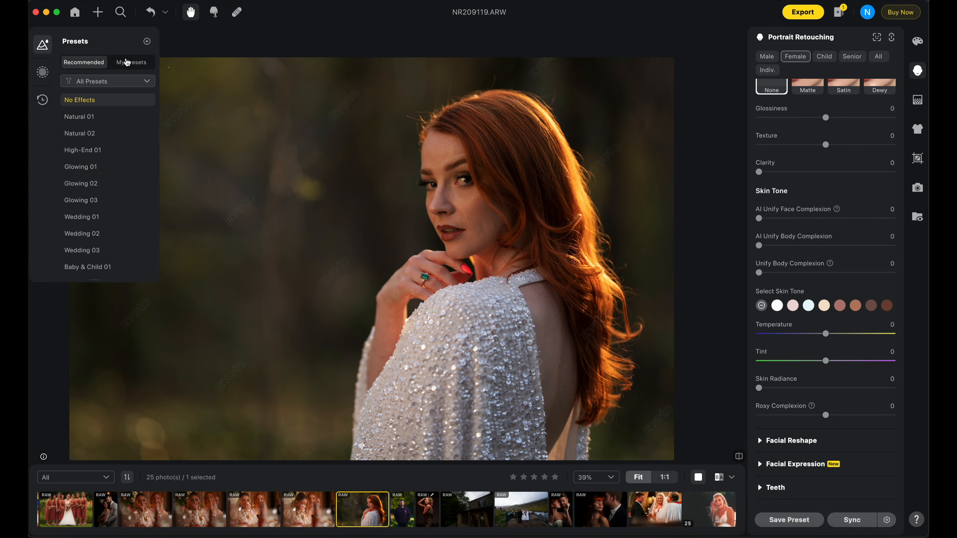
Apply the newly saved custom portrait preset to the red-haired woman's photo and check the result up close.
click(127, 63)
click(83, 120)
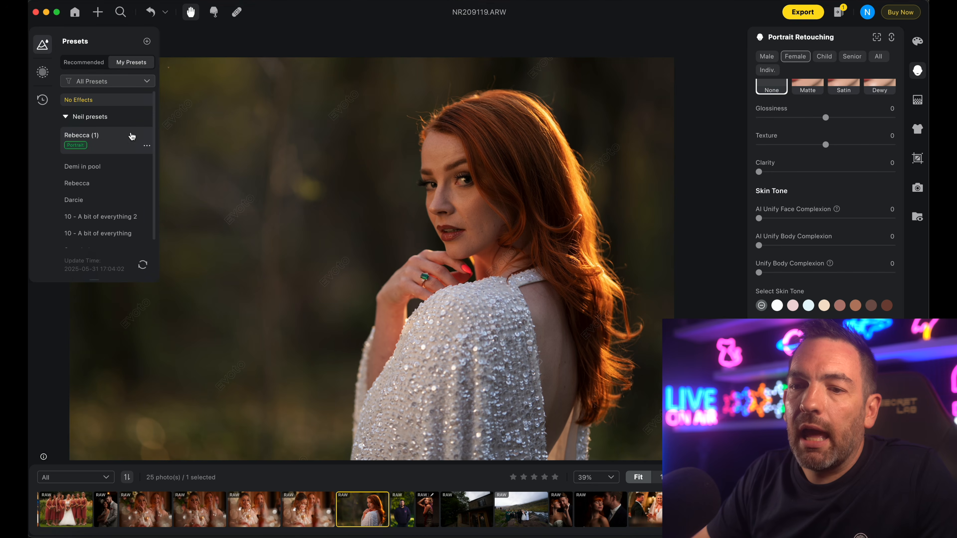
click(103, 143)
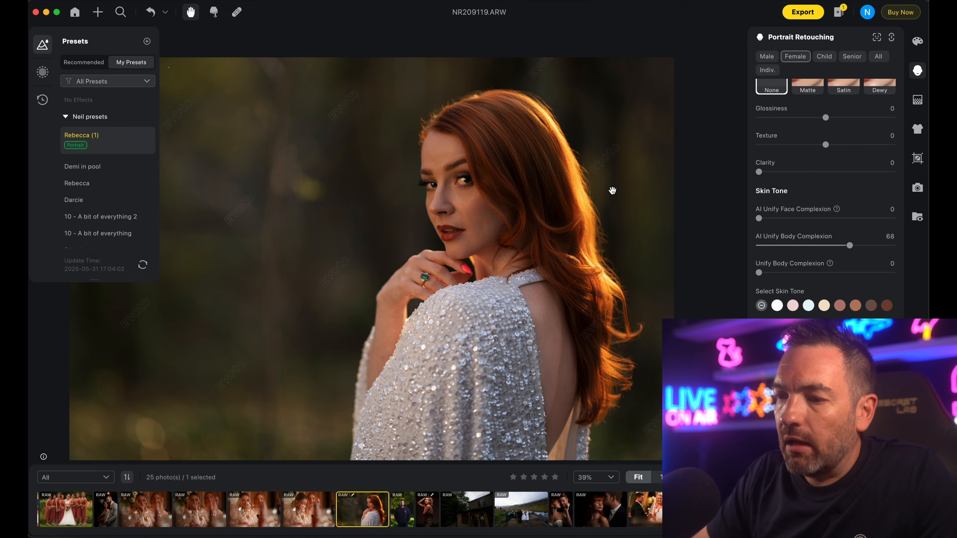
scroll(613, 188, up, 3)
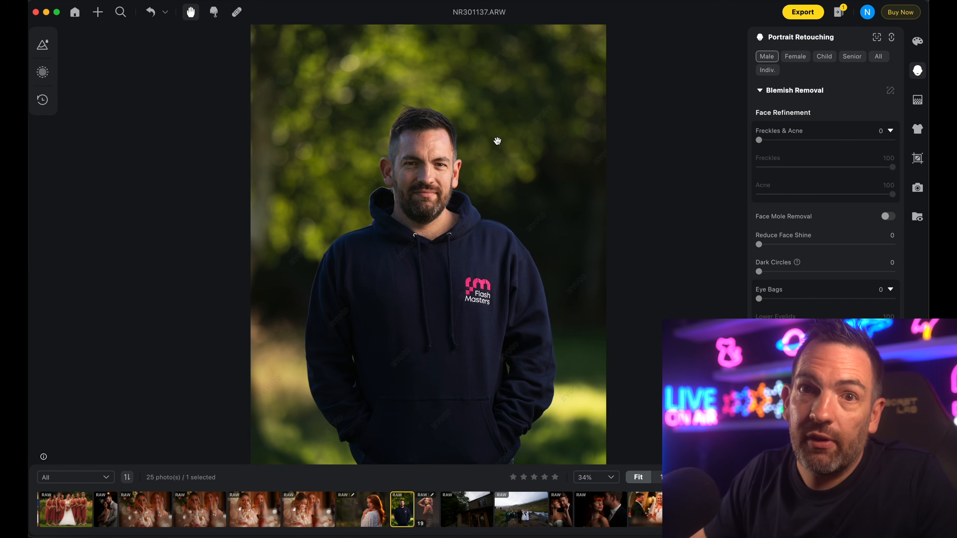
Set Freckles & Acne to 100 for the bearded man's face.
scroll(497, 141, up, 5)
scroll(498, 141, up, 1)
drag(498, 141, 632, 143)
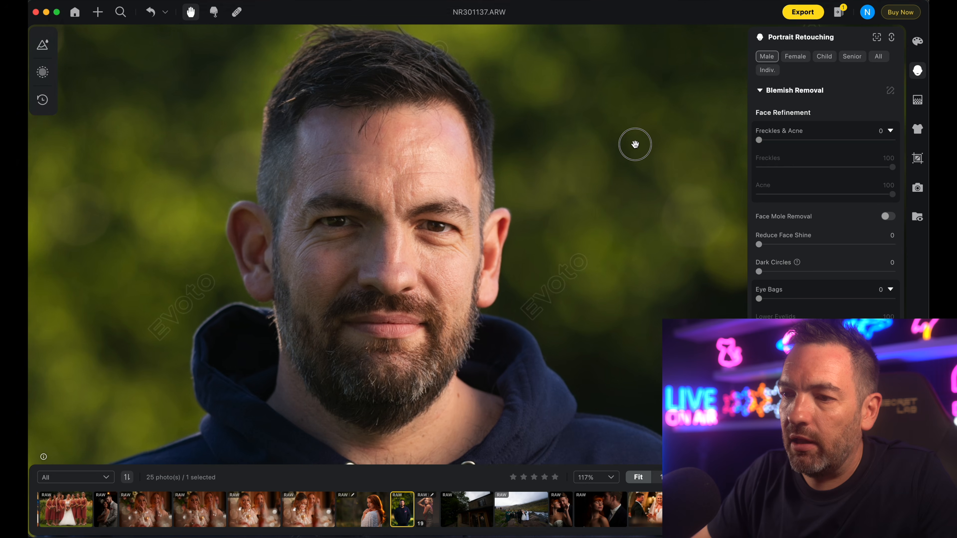
drag(440, 203, 496, 191)
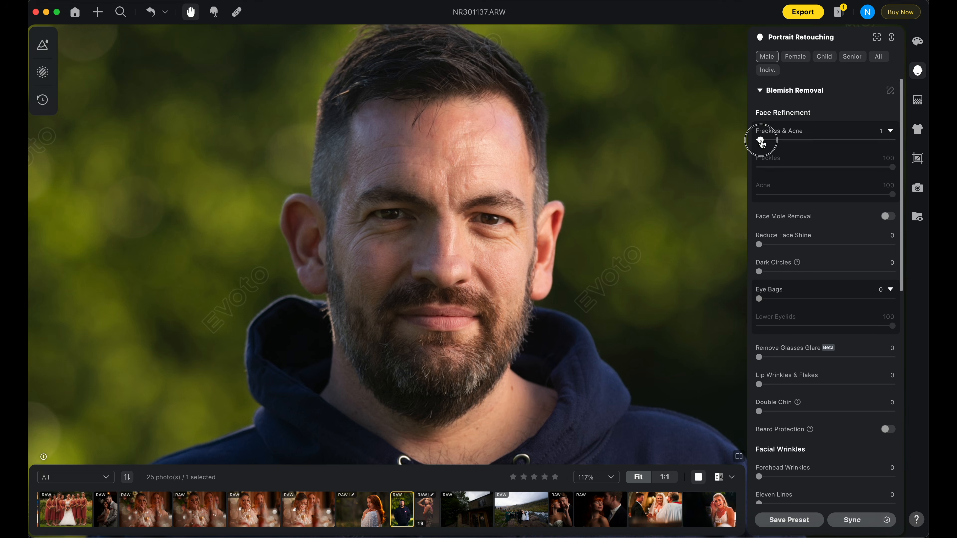
drag(911, 144, 911, 141)
Set Eye Bags to 84 and Lip Wrinkles & Flakes to 75 for the man's face.
scroll(844, 267, down, 3)
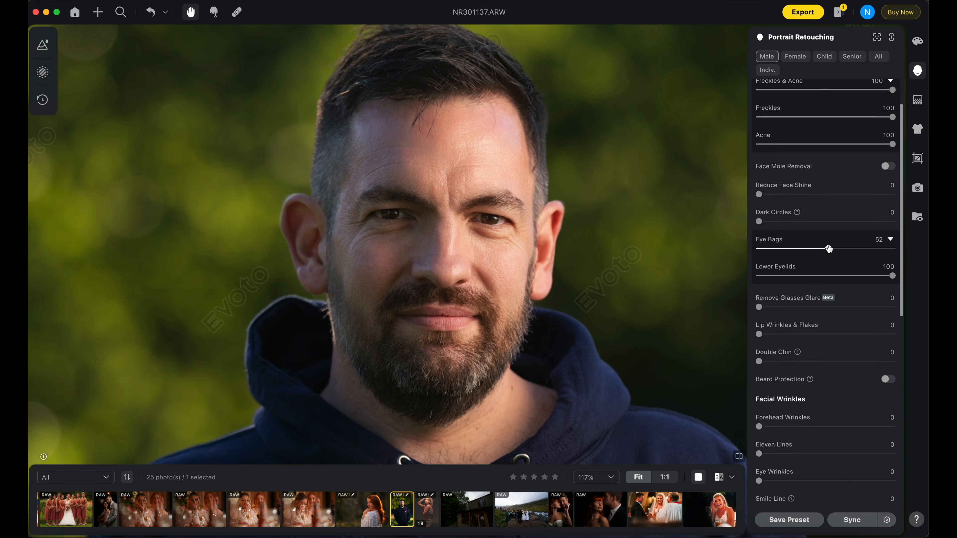
drag(828, 249, 871, 249)
scroll(813, 261, down, 6)
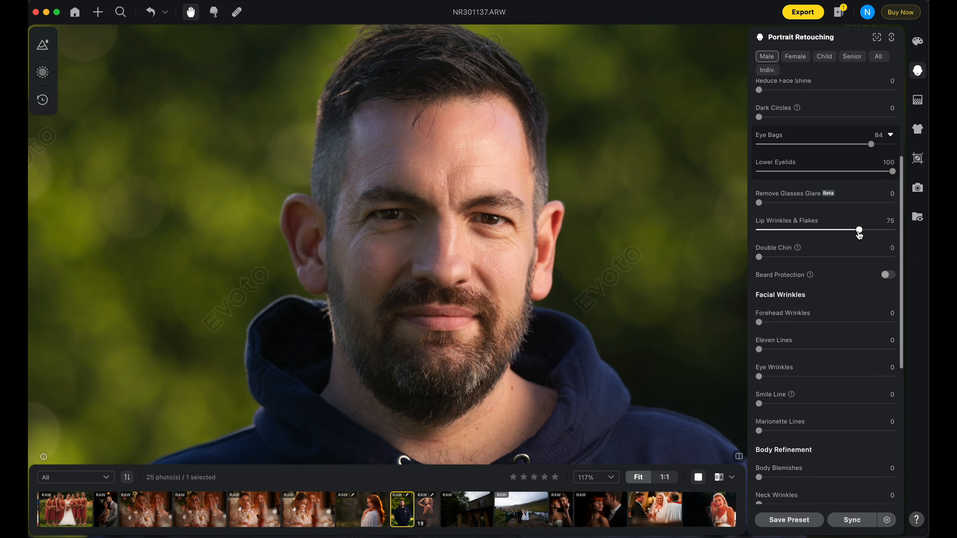
Set Forehead Wrinkles to 84, Eleven Lines to 81 and Eye Wrinkles to 80, and reduce the man's smile lines.
scroll(829, 279, down, 9)
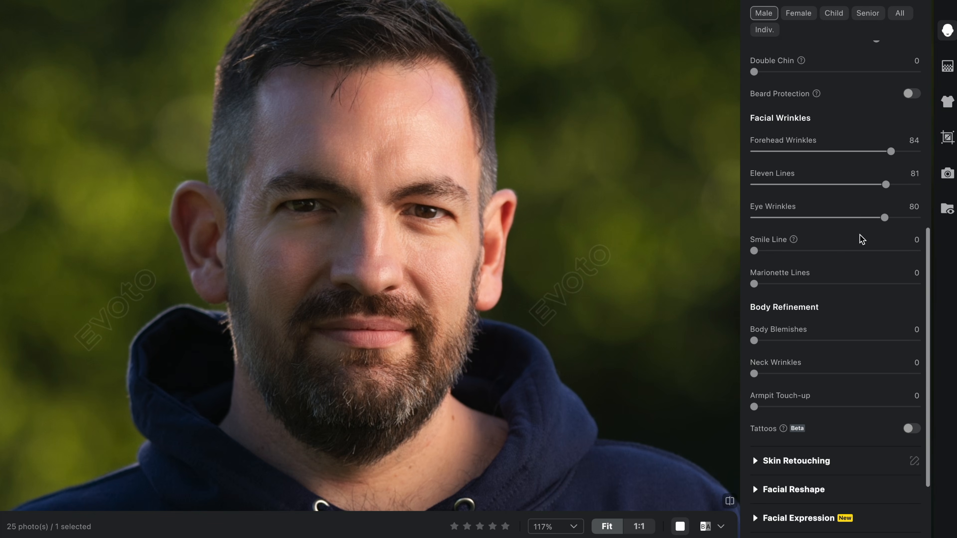
drag(600, 237, 598, 234)
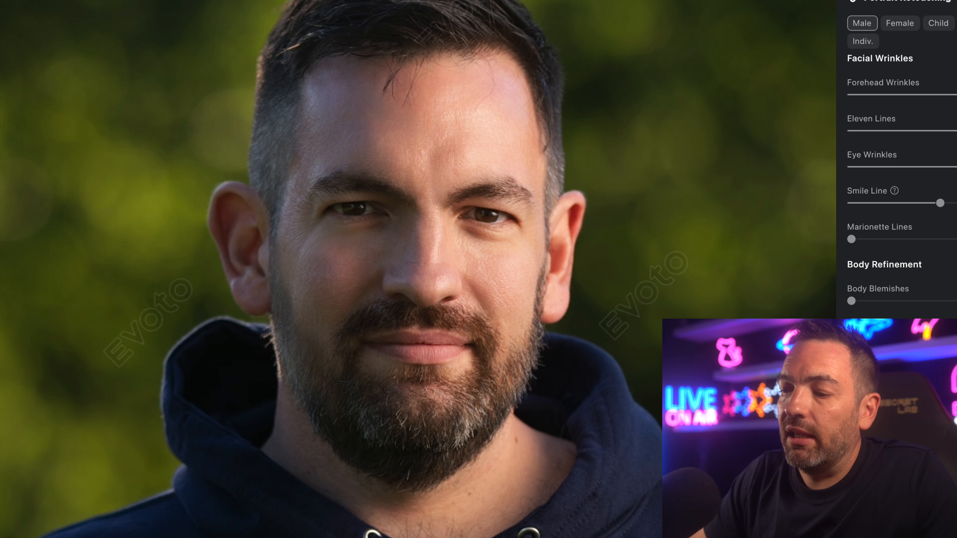
Compare the man's retouched face with the original several times.
key(backslash)
key(backslash)
key(backslash)
key(backslash)
key(backslash)
key(backslash)
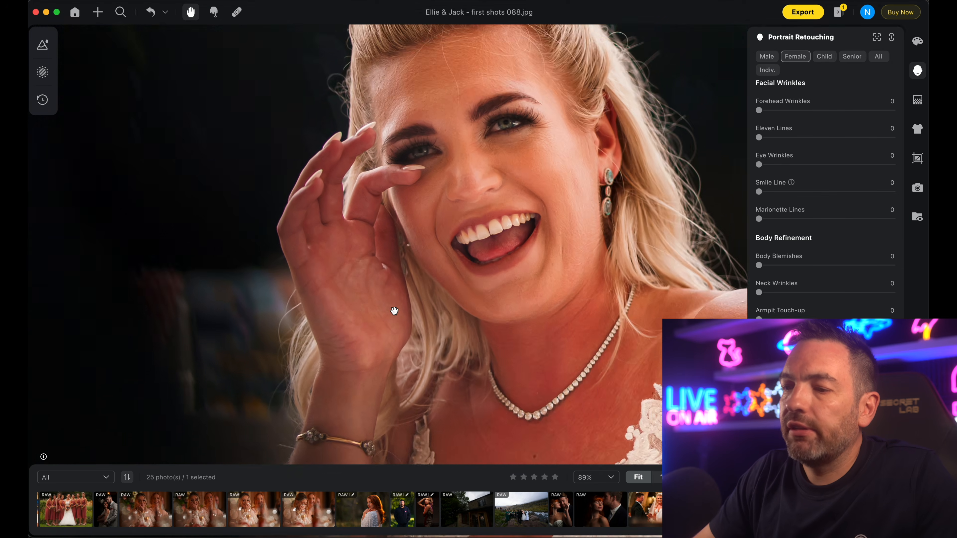
Inspect the blonde bride's stray hairs, collapse the Blemish Removal settings and expand the Hair settings for her photo.
scroll(394, 311, down, 3)
drag(394, 311, 450, 249)
scroll(414, 261, down, 2)
scroll(449, 249, up, 3)
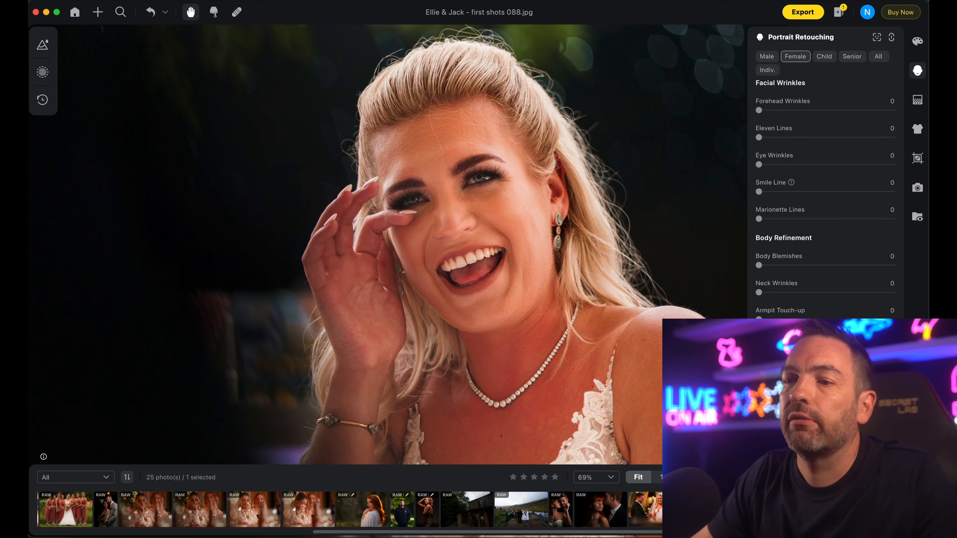
drag(606, 303, 570, 325)
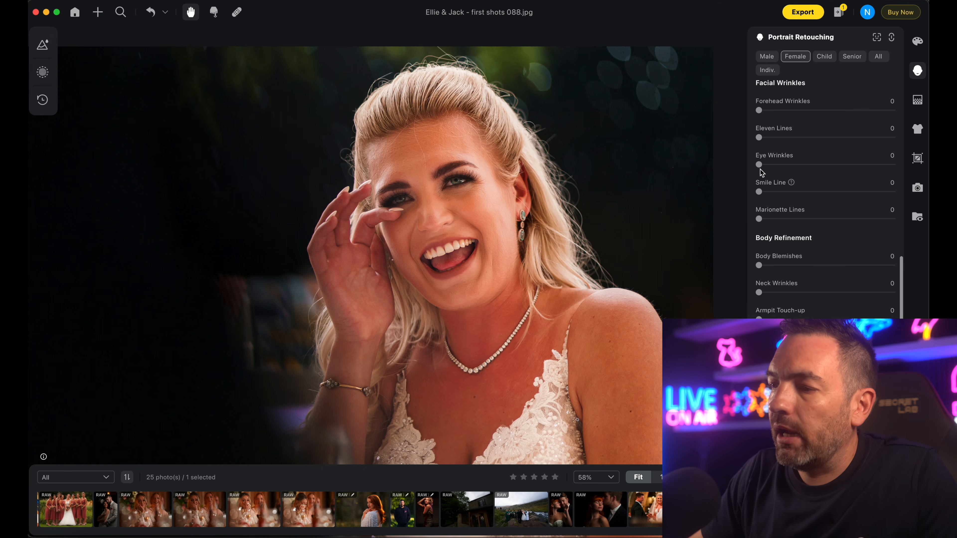
scroll(761, 180, up, 10)
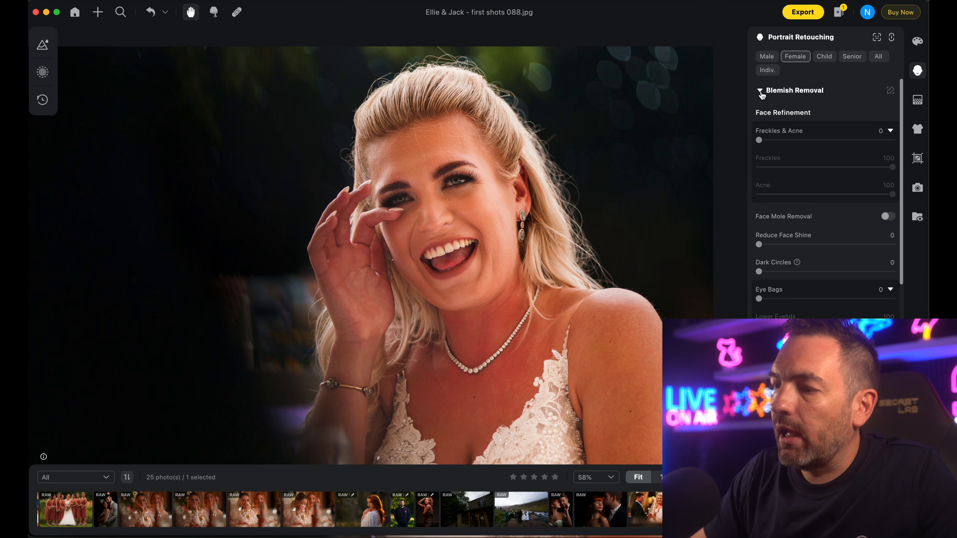
click(760, 92)
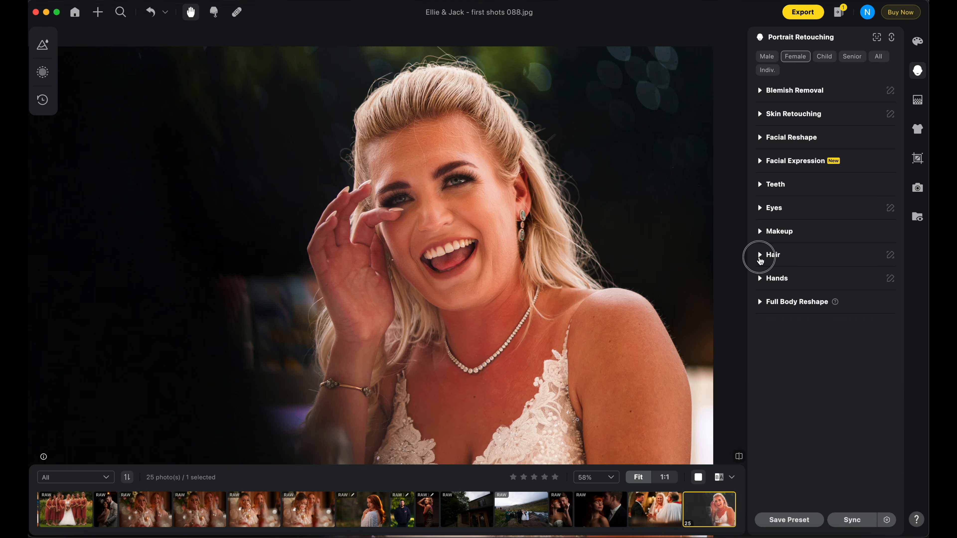
click(760, 256)
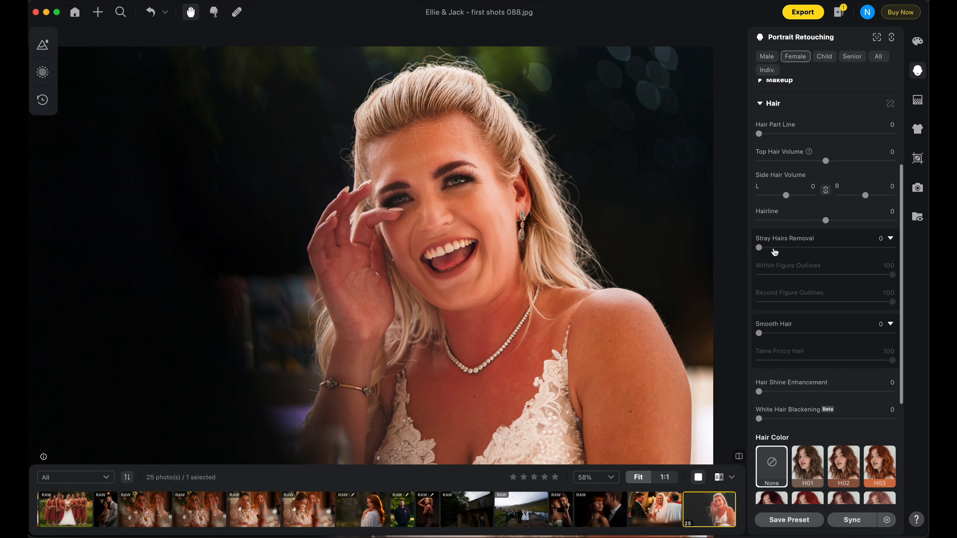
Set Stray Hairs Removal to 80 for the blonde bride and compare her hair with the original.
drag(860, 253, 905, 252)
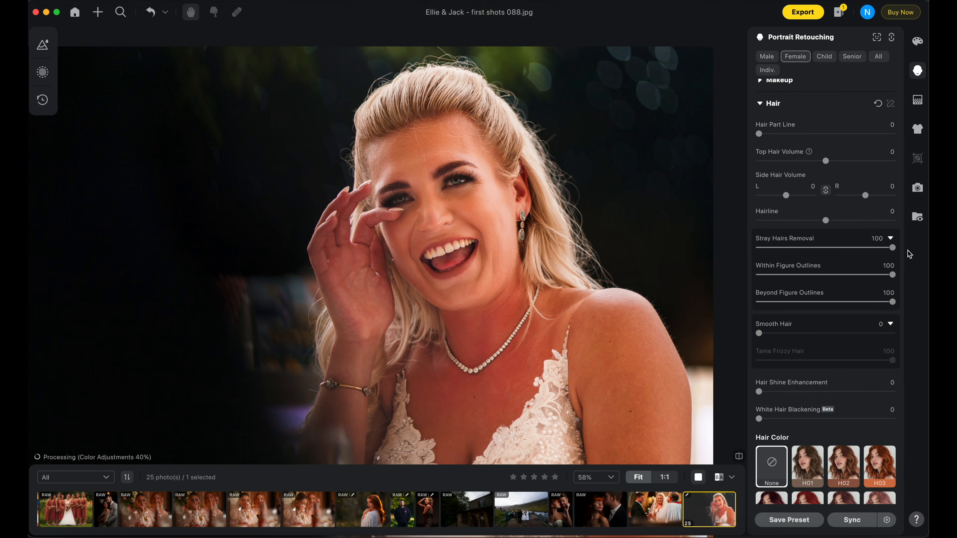
click(872, 249)
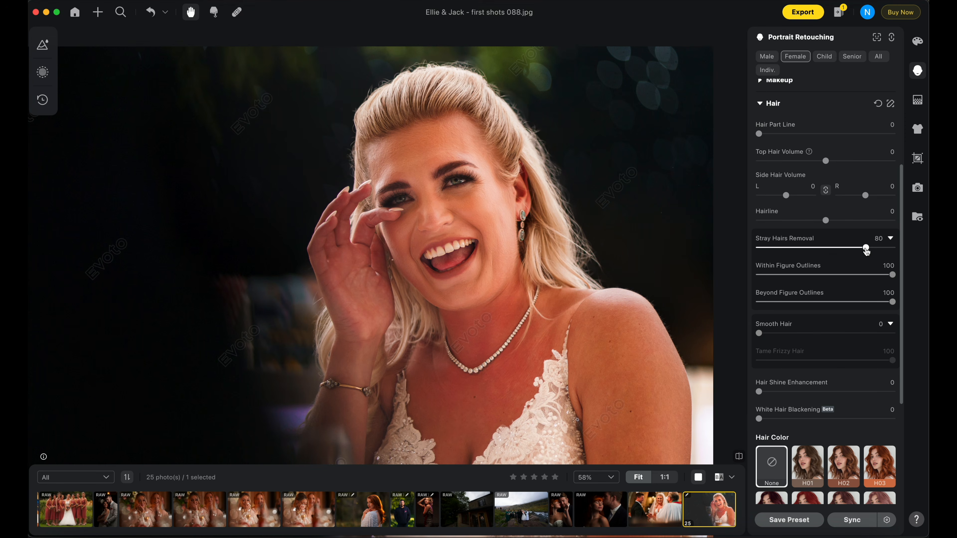
click(738, 457)
click(738, 458)
click(738, 458)
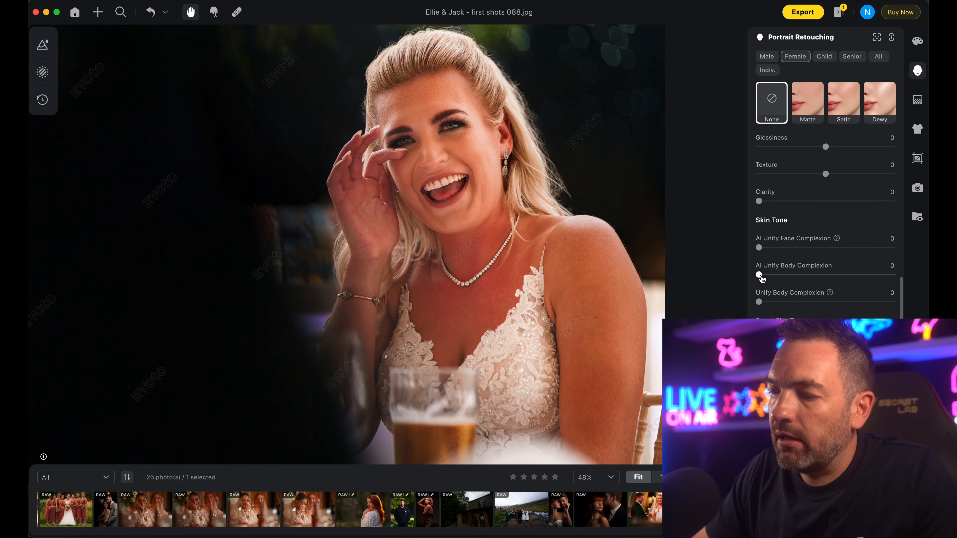
Set AI Unify Body Complexion to 50 for the blonde bride and compare her skin tone with the original.
drag(759, 276, 803, 276)
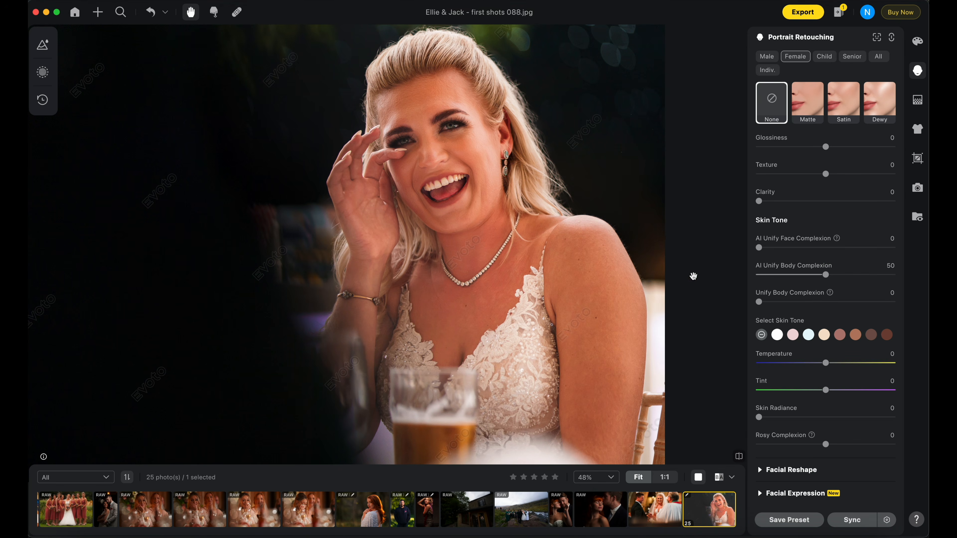
click(739, 458)
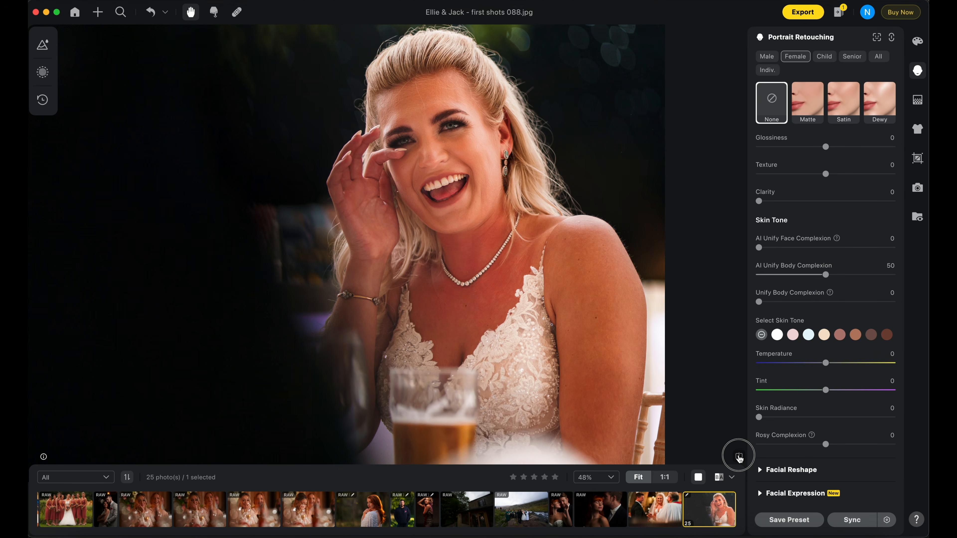
click(739, 457)
click(739, 457)
Examine the blonde bride's face and hair up close and compare them with the original.
scroll(443, 175, up, 5)
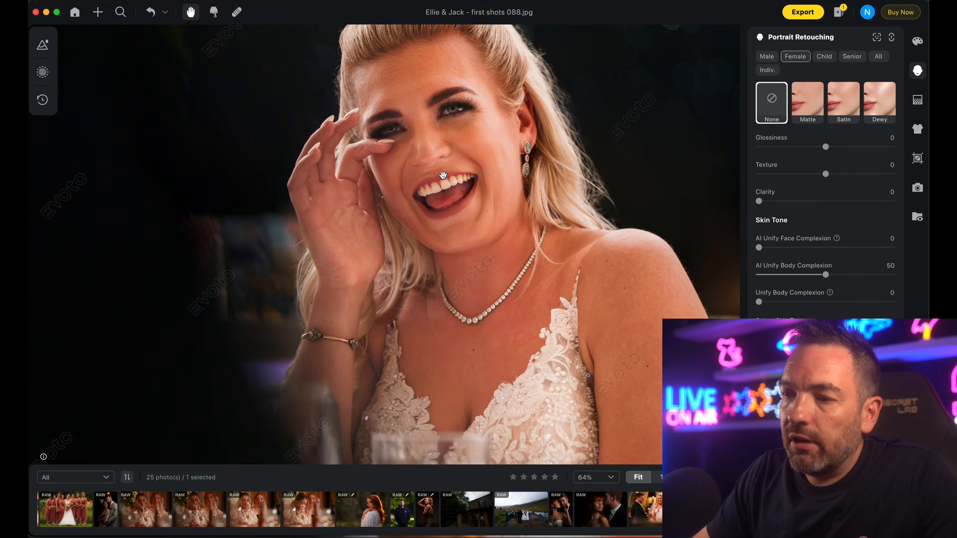
drag(443, 175, 428, 378)
drag(416, 231, 417, 256)
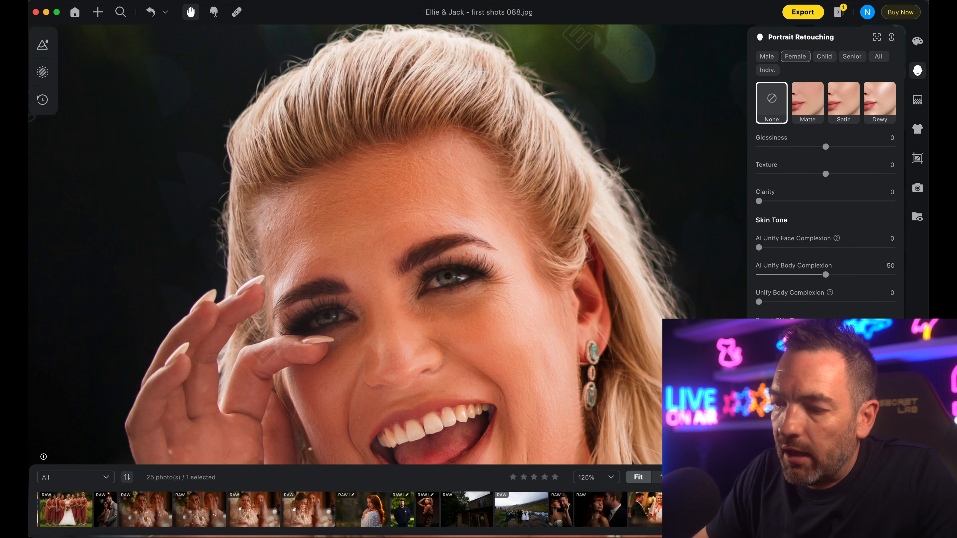
click(738, 459)
click(738, 459)
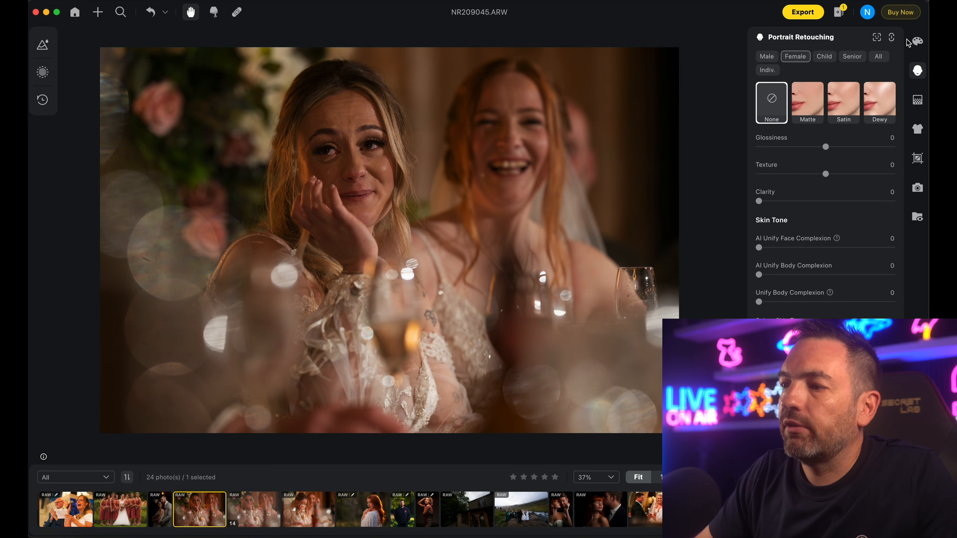
Show the Color Adjustments for the photo of the two brides and set Exposure to 0.65.
click(917, 40)
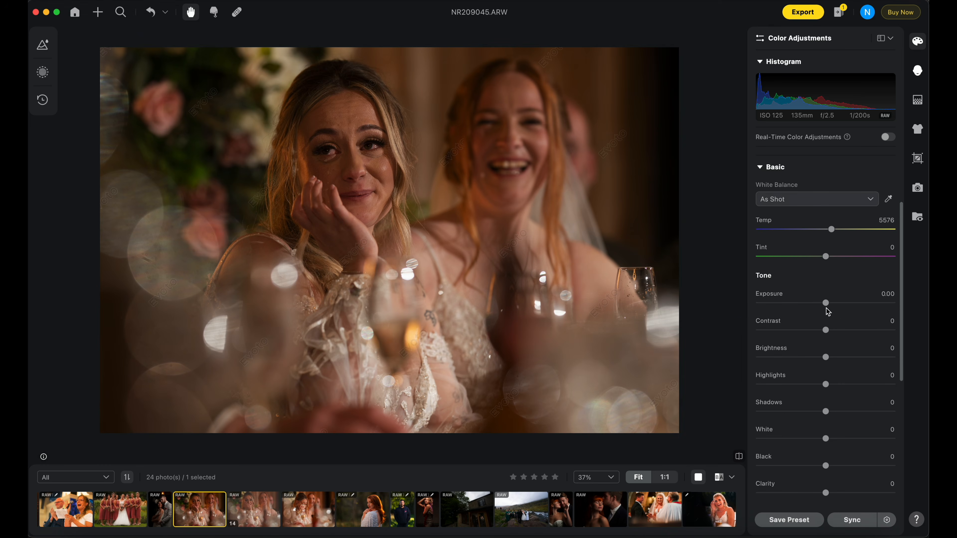
drag(827, 305, 832, 305)
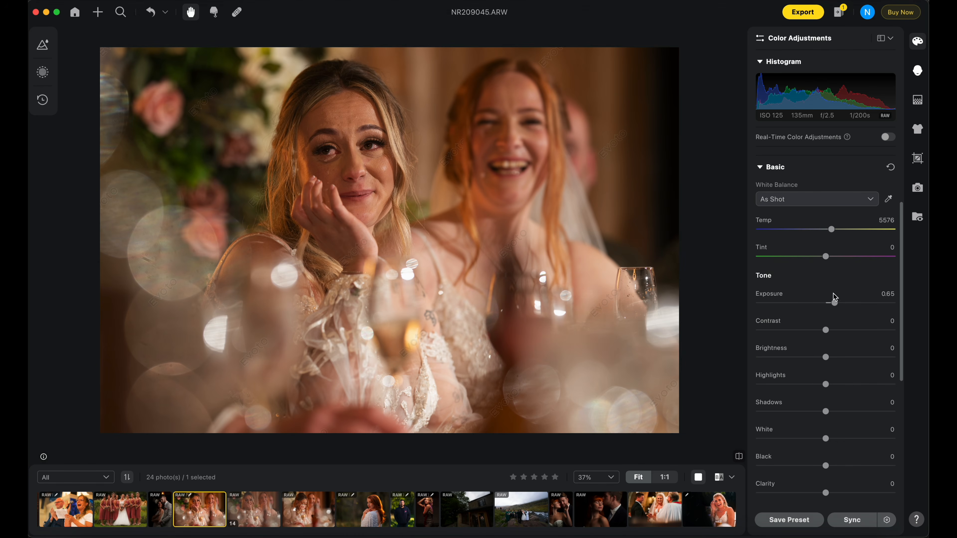
scroll(338, 144, up, 5)
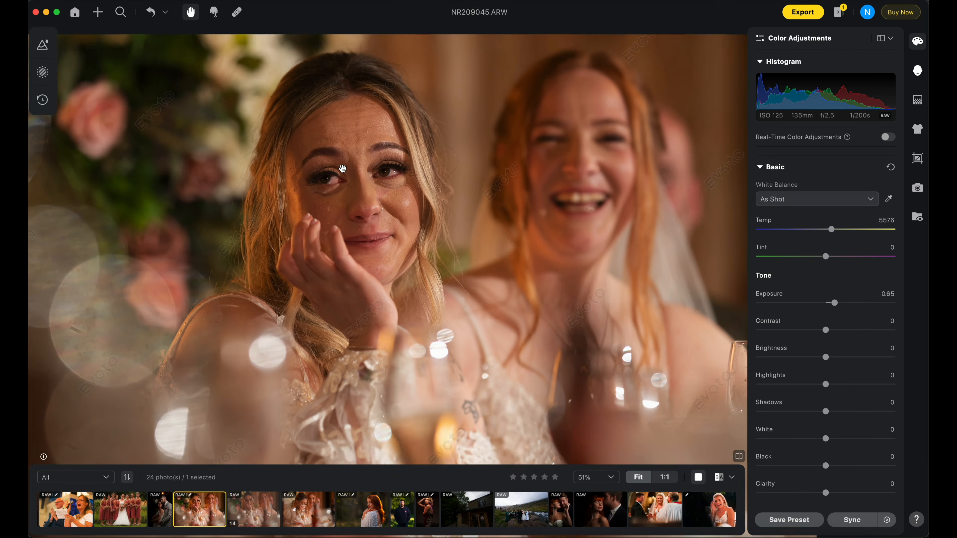
Show the Portrait Retouching settings and set the Brightness of both eyes to 53 for the crying blonde bride.
scroll(342, 168, right, 4)
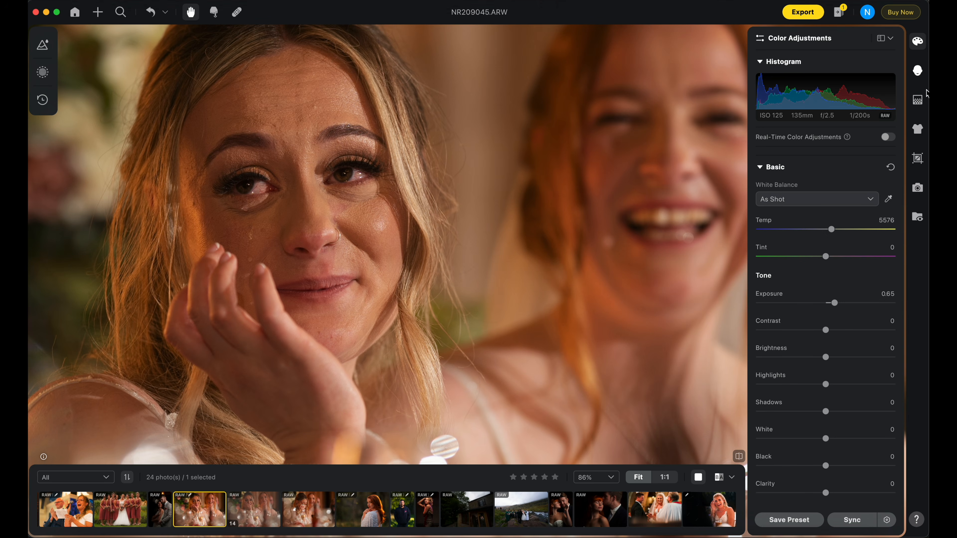
click(918, 72)
scroll(769, 151, up, 5)
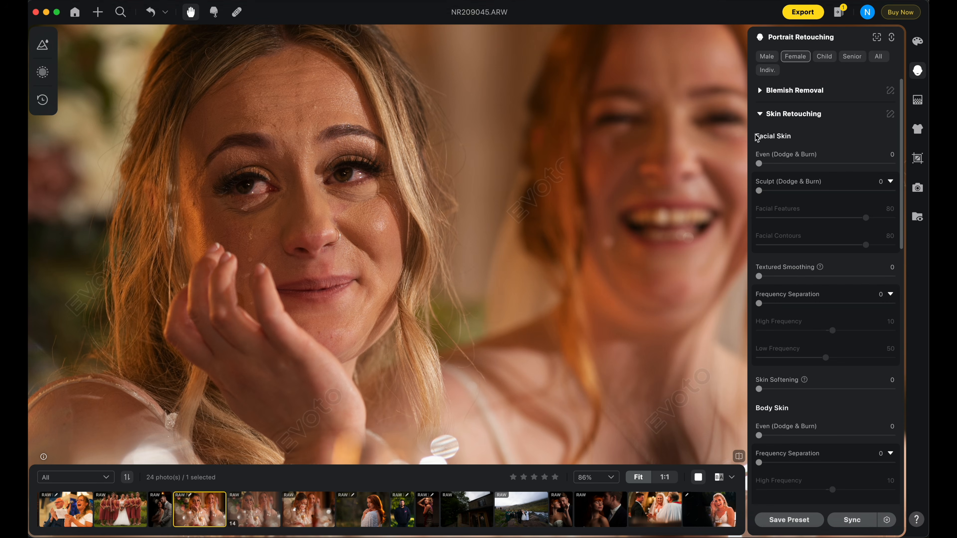
click(759, 116)
scroll(281, 183, up, 3)
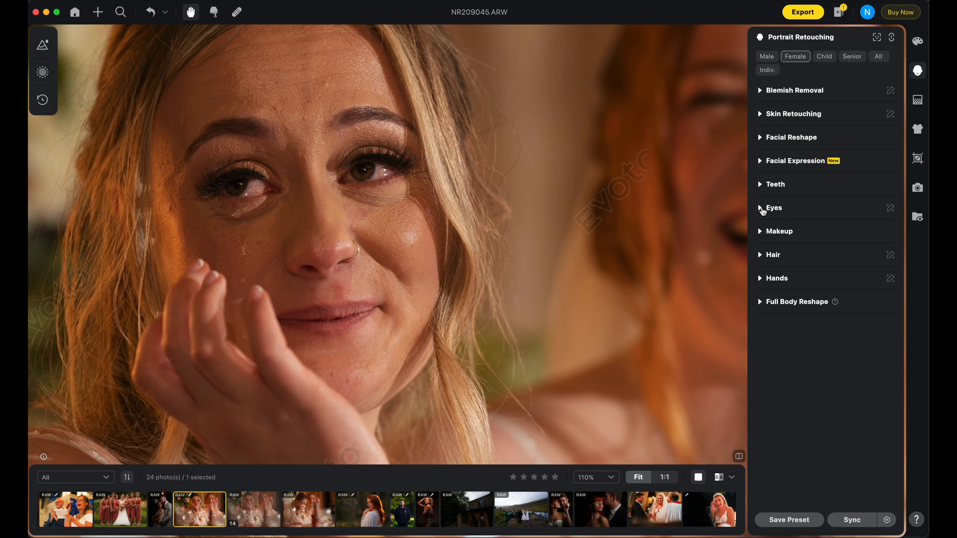
click(762, 209)
drag(759, 245, 788, 248)
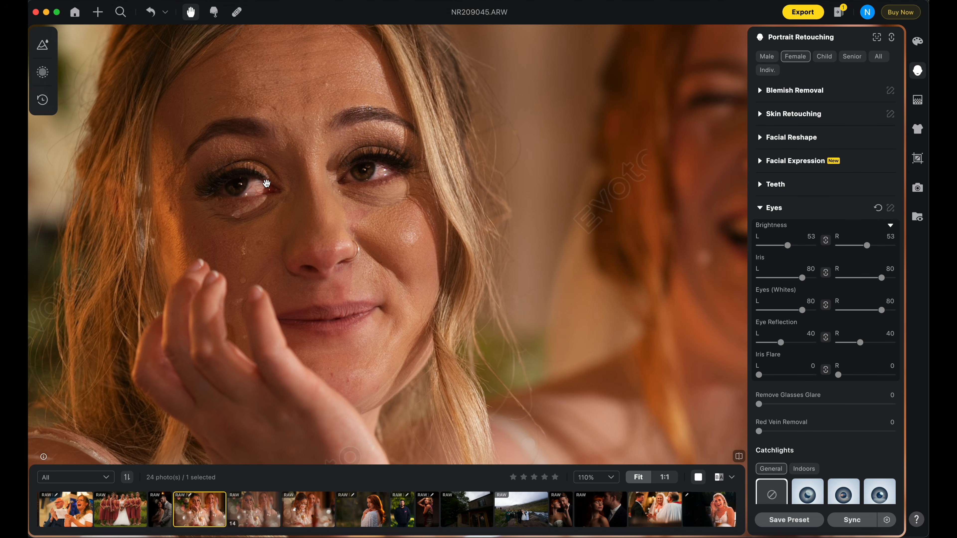
Set Red Vein Removal to 67 for the blonde bride's eyes and compare them with the original.
scroll(260, 179, up, 2)
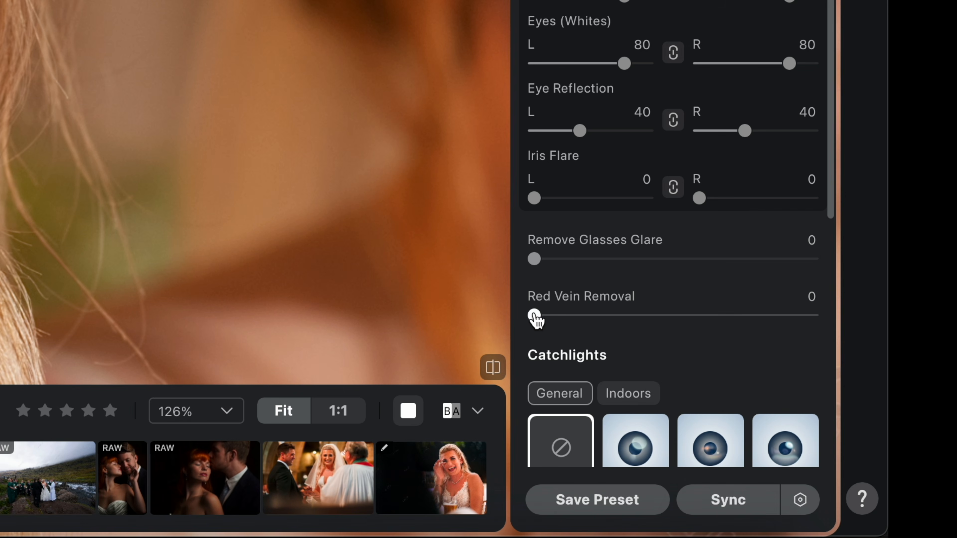
drag(534, 319, 818, 315)
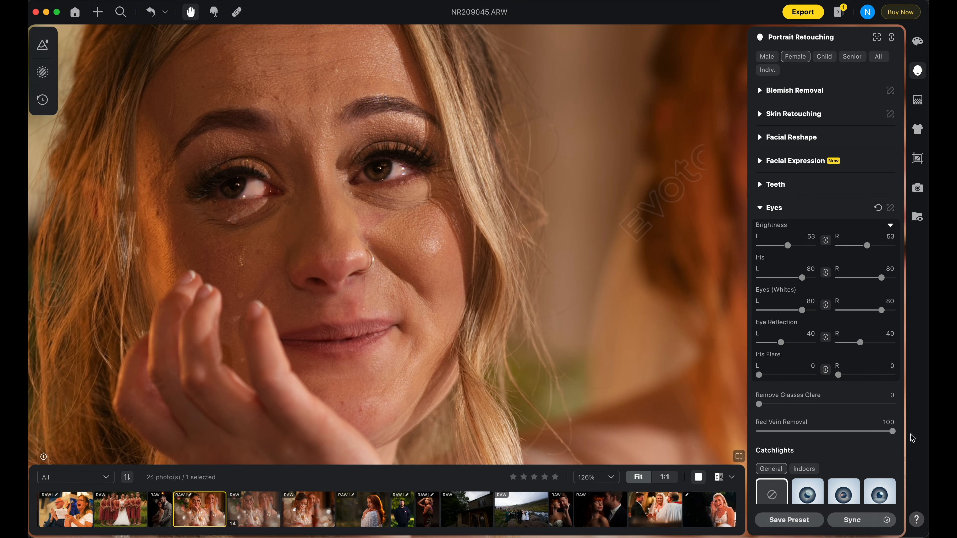
click(878, 432)
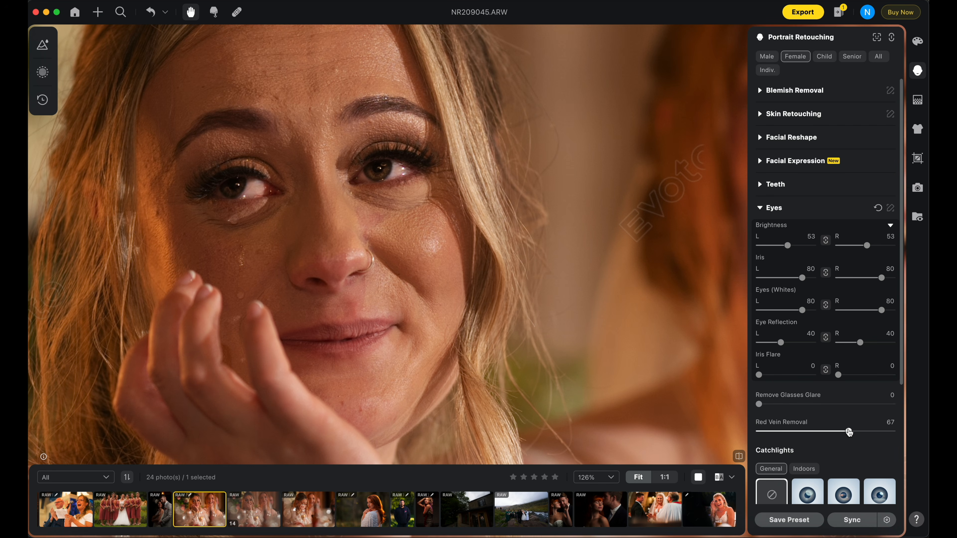
click(739, 456)
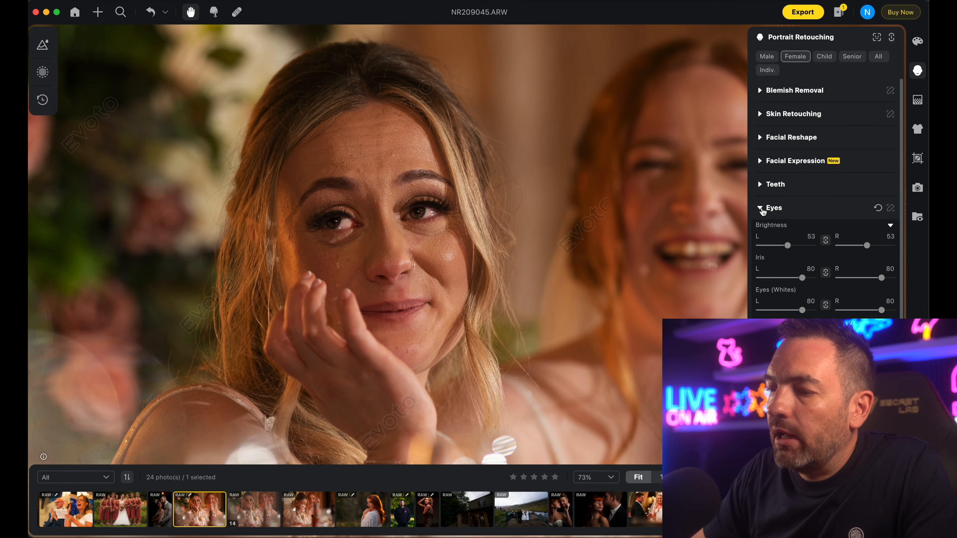
Collapse the Eyes settings and set AI Unify Face Complexion to 93 in the Skin Retouching settings.
click(773, 208)
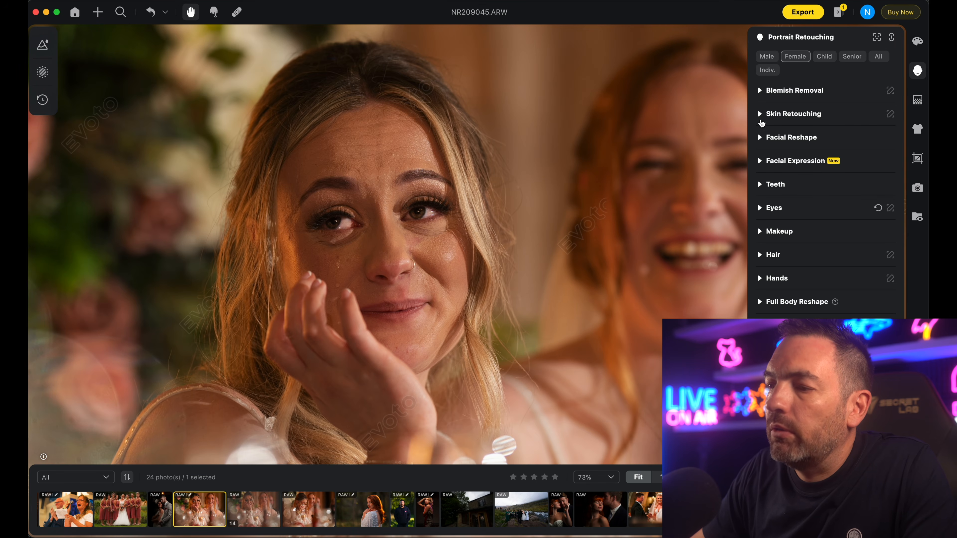
click(760, 117)
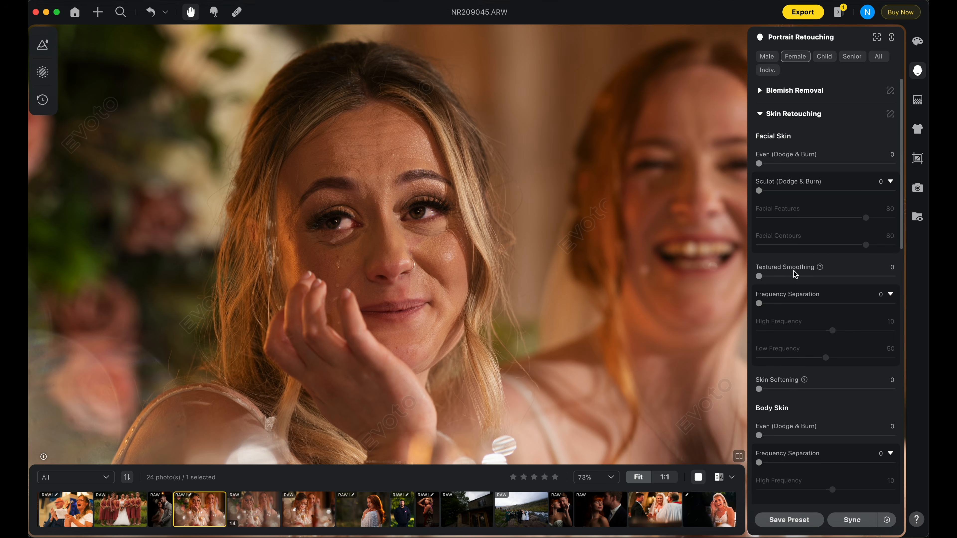
scroll(800, 264, down, 6)
scroll(800, 292, down, 7)
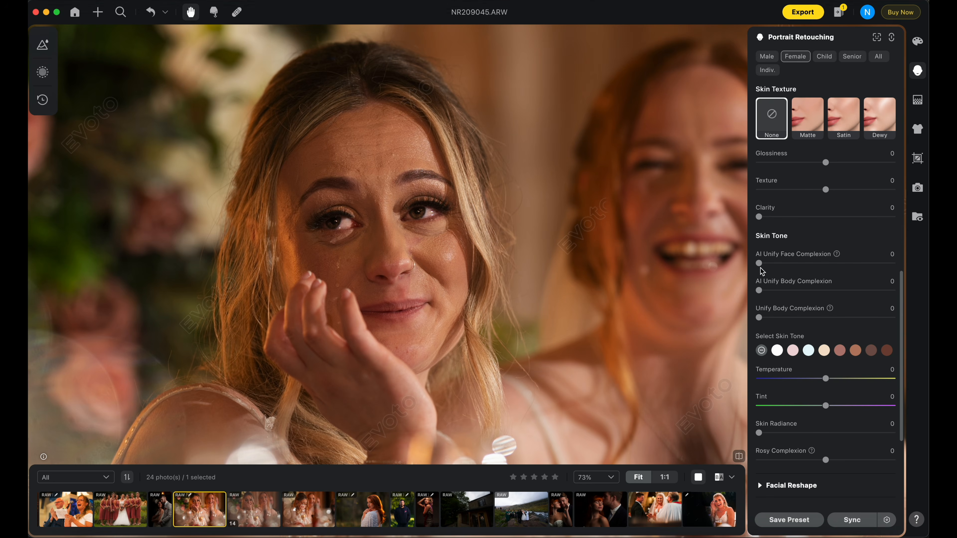
drag(760, 265, 875, 267)
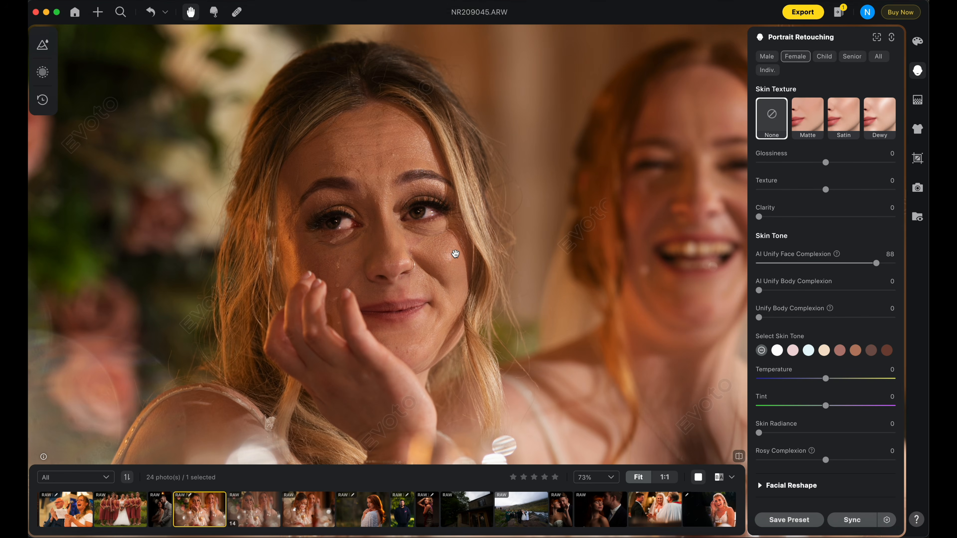
scroll(455, 253, up, 3)
drag(876, 263, 883, 263)
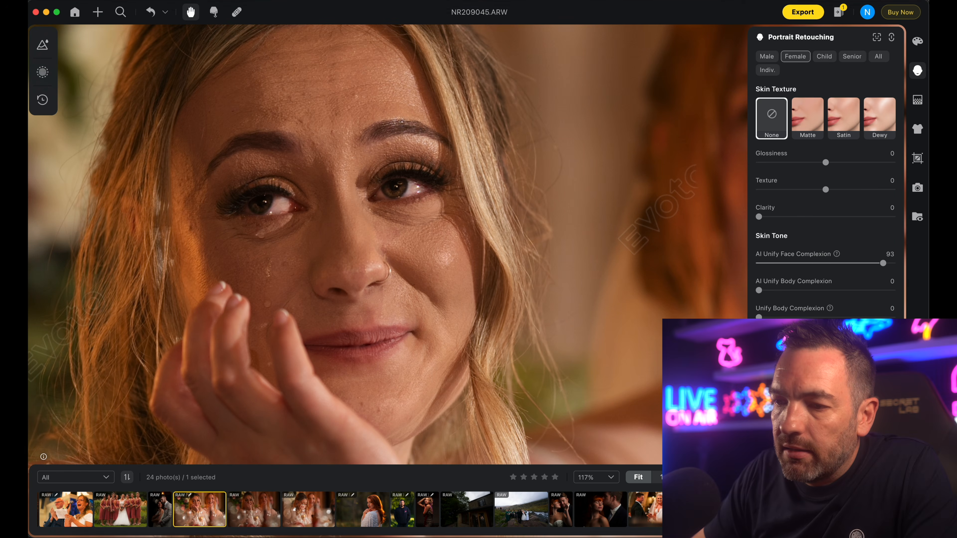
Select NR209045.ARW together with the neighbouring photo NR209050.ARW and sync the retouching effects to it.
scroll(613, 358, down, 2)
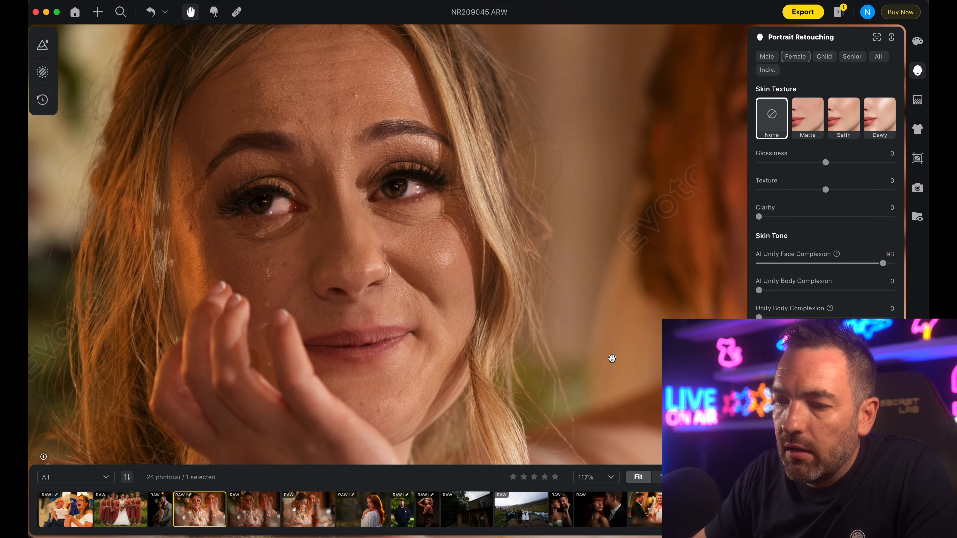
scroll(606, 350, down, 2)
scroll(606, 350, down, 1)
drag(536, 314, 392, 232)
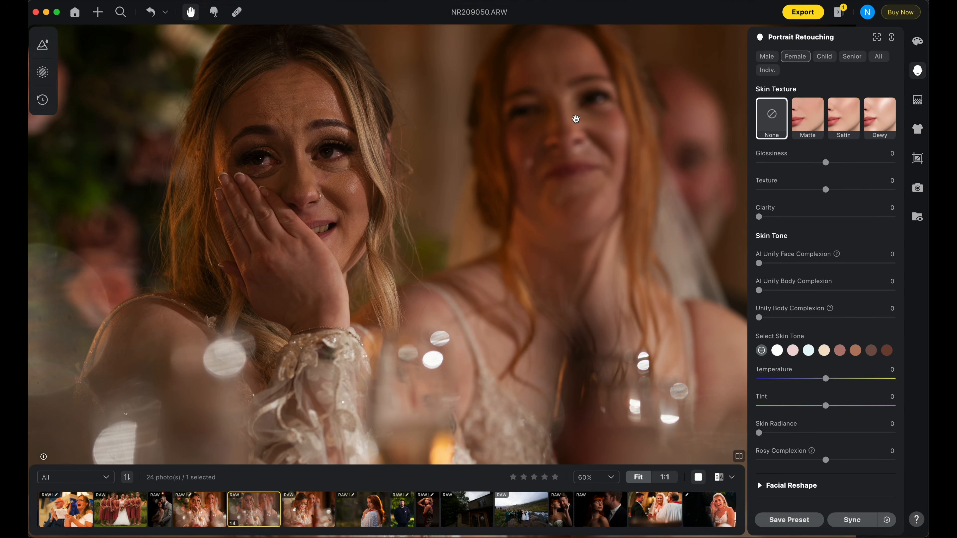
click(202, 509)
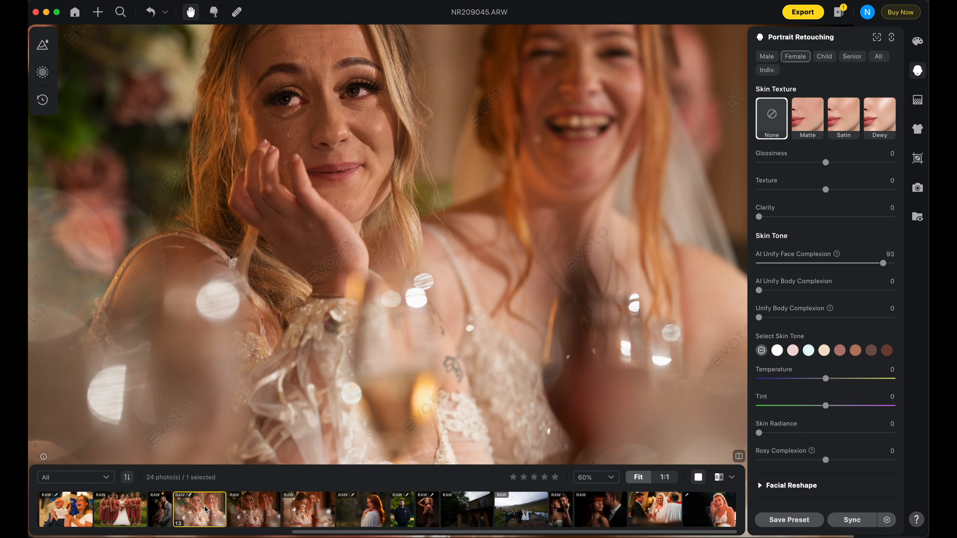
shift+click(252, 509)
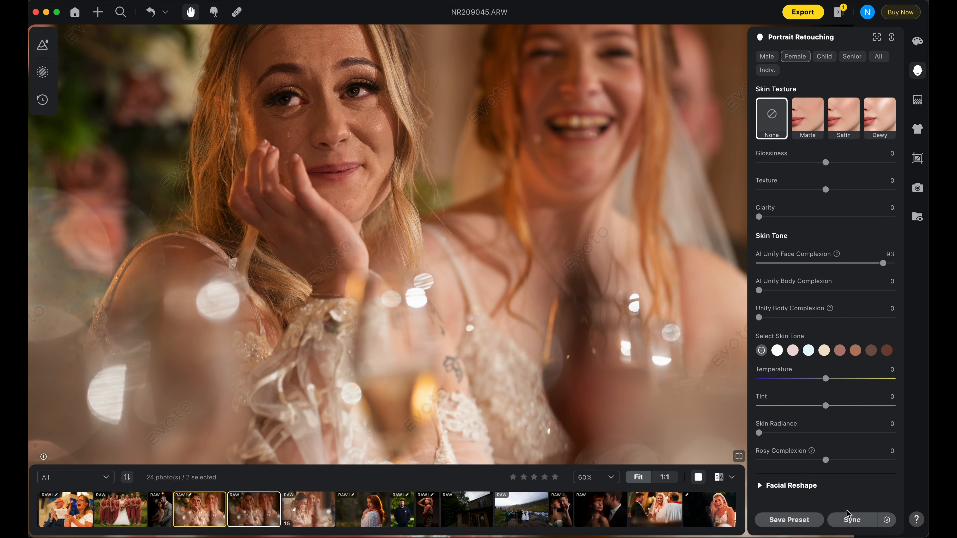
click(851, 520)
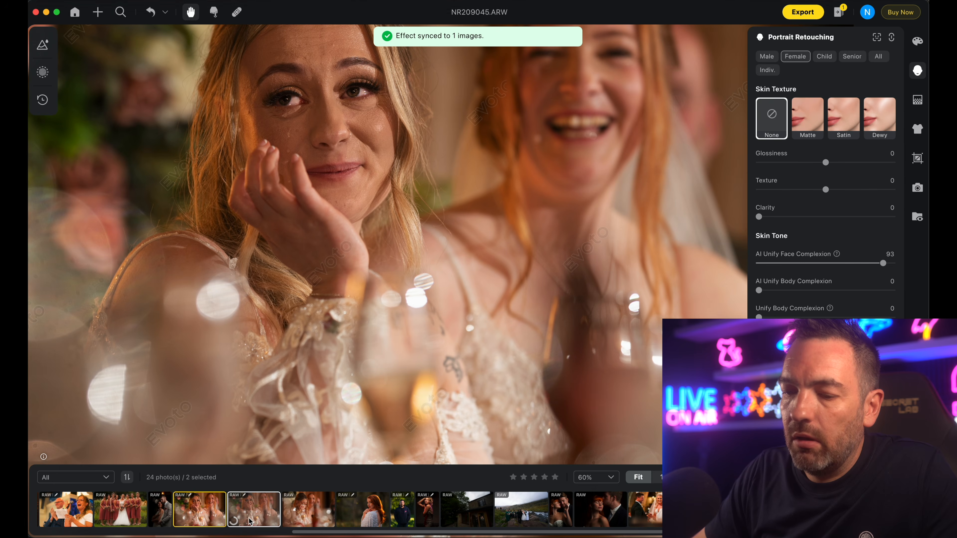
Examine the bride's face in NR209050.ARW up close and compare it with the original.
click(258, 512)
scroll(422, 240, up, 5)
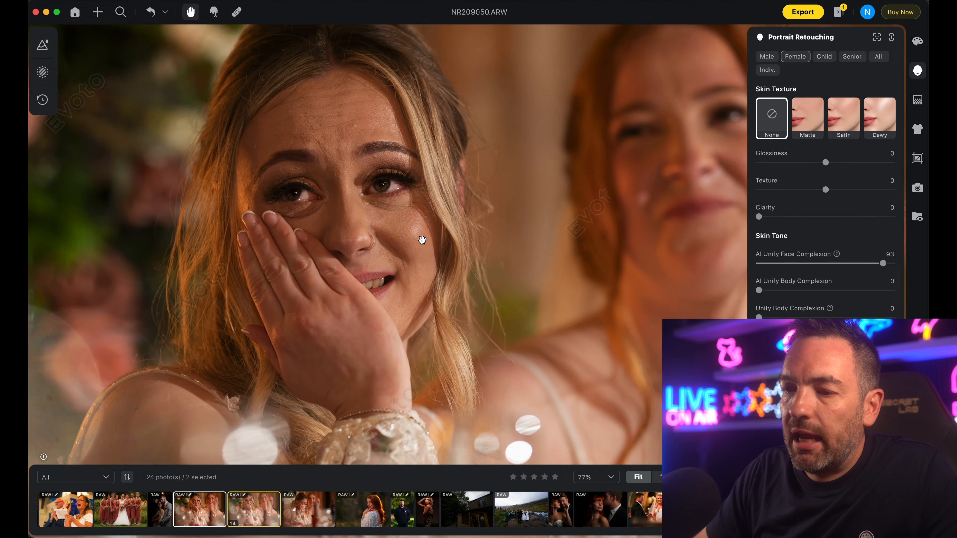
scroll(422, 241, up, 4)
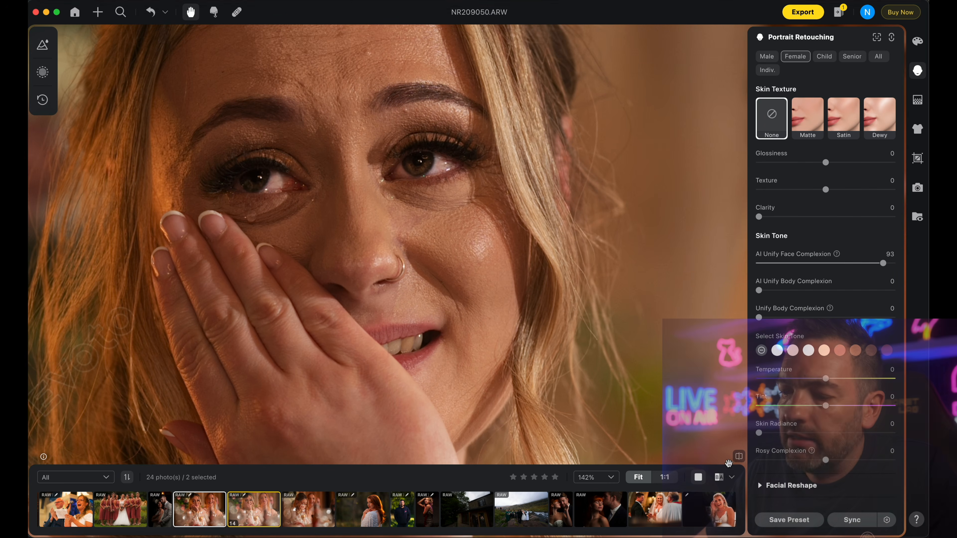
click(738, 458)
click(738, 457)
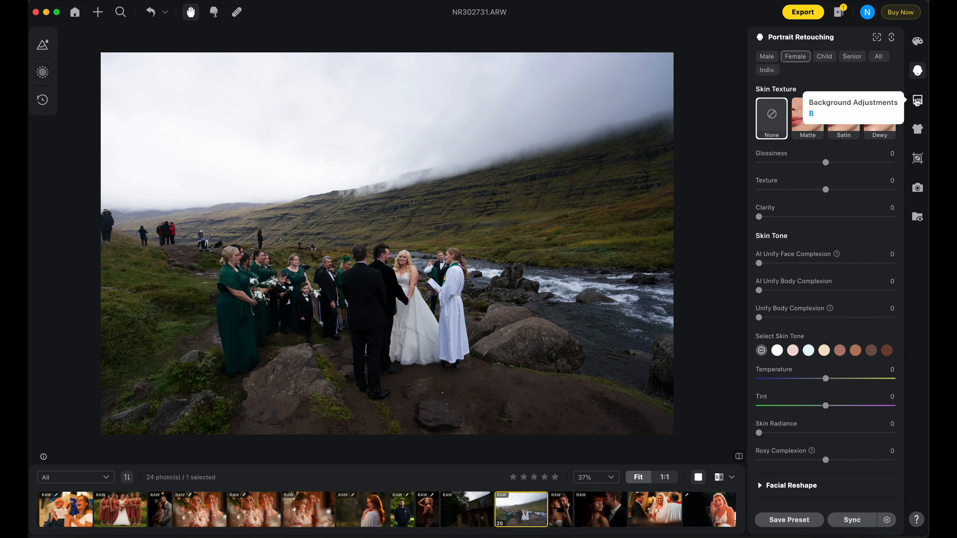
Try recommended sky 07 from Blue Skies on the riverside ceremony photo and replace it with sky 11.
click(918, 101)
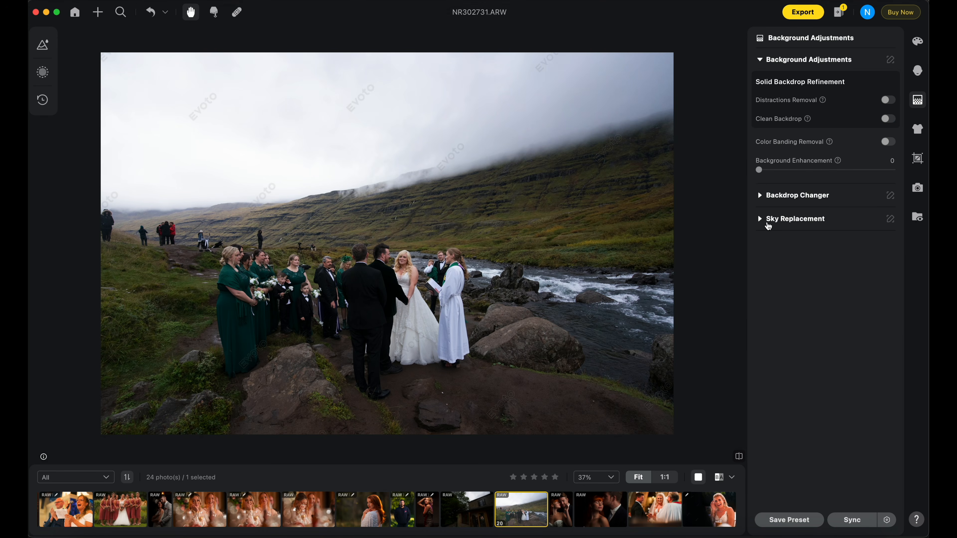
click(762, 222)
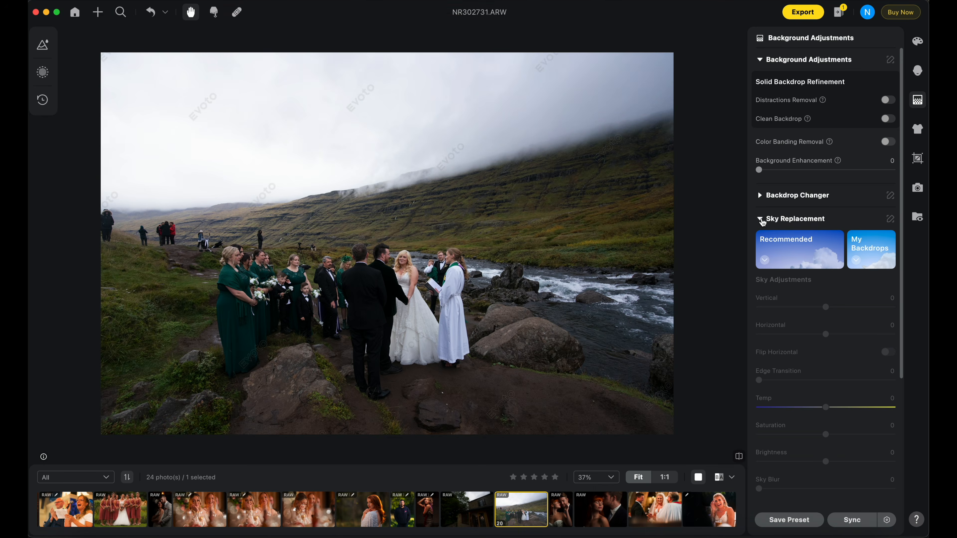
click(800, 257)
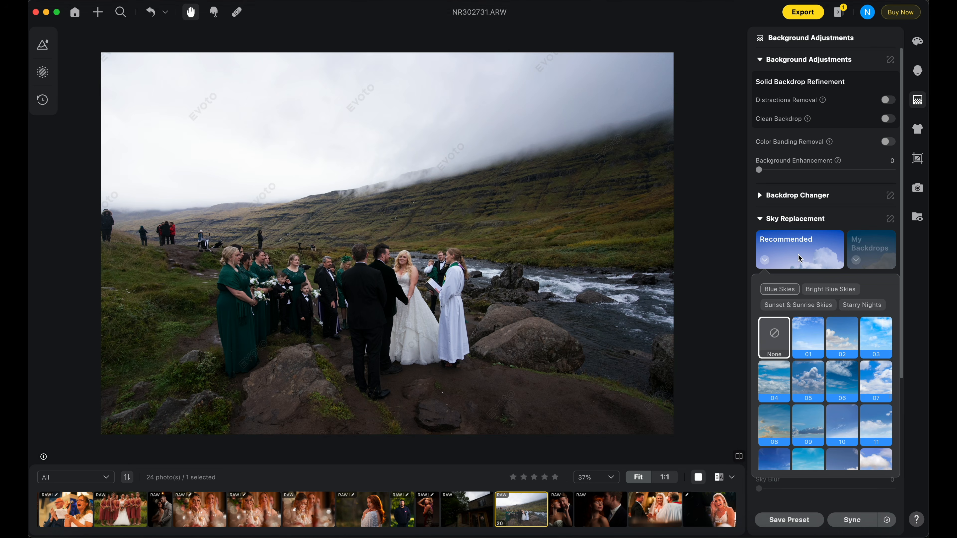
click(874, 386)
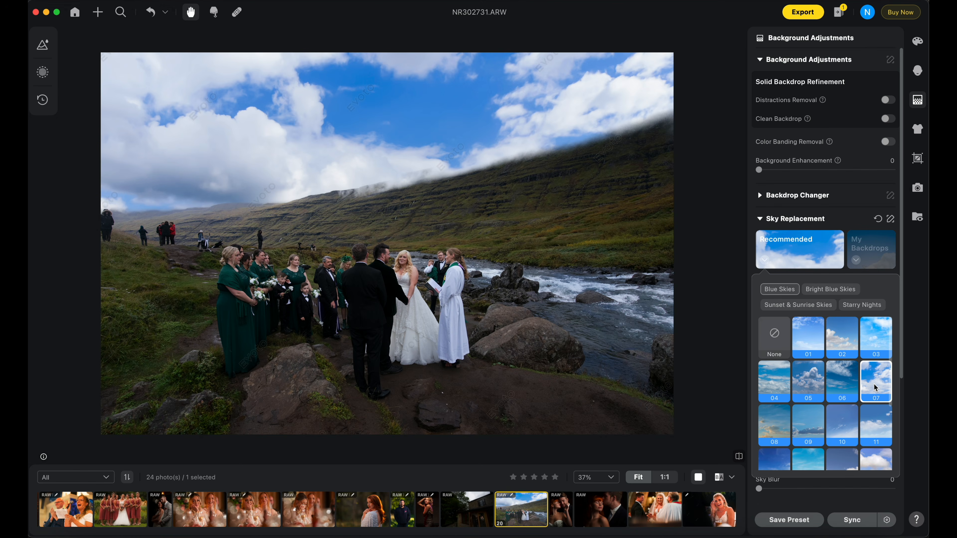
click(870, 424)
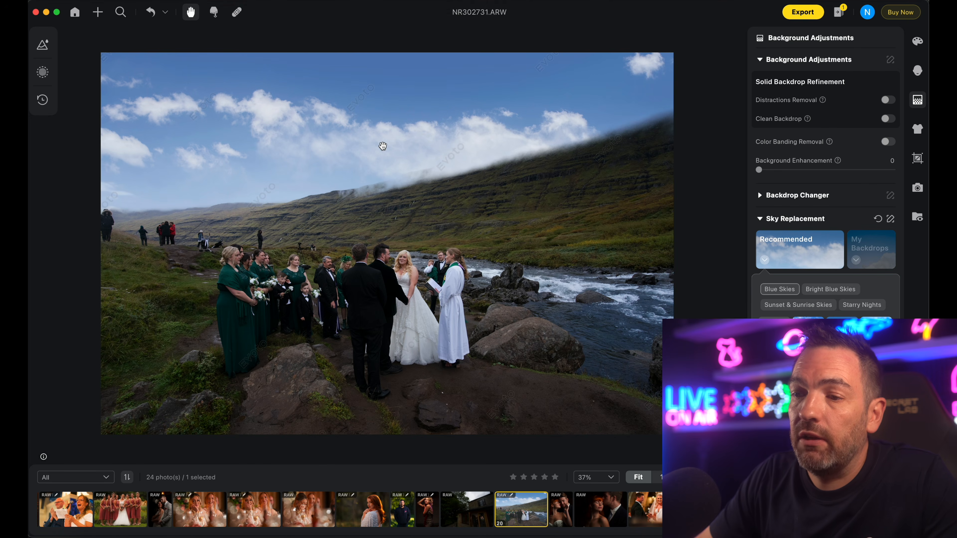
Compare the replaced sky in the riverside ceremony photo with the original several times.
click(729, 456)
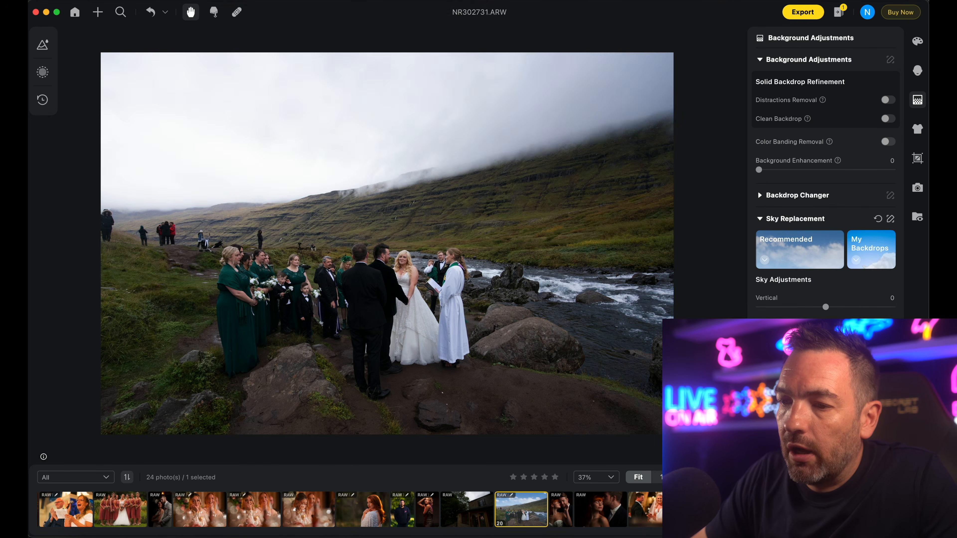
key(backslash)
key(backslash)
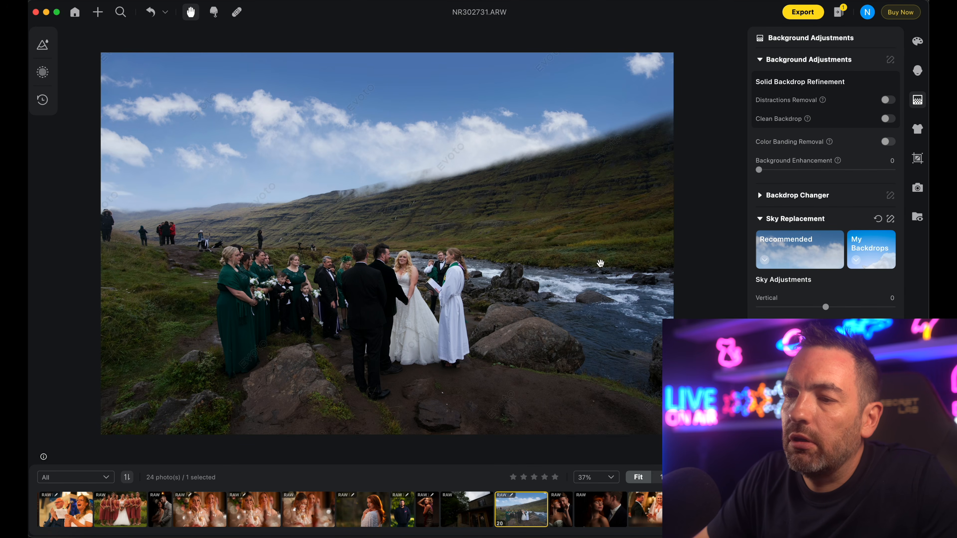
key(backslash)
key(backslash)
key(backslash)
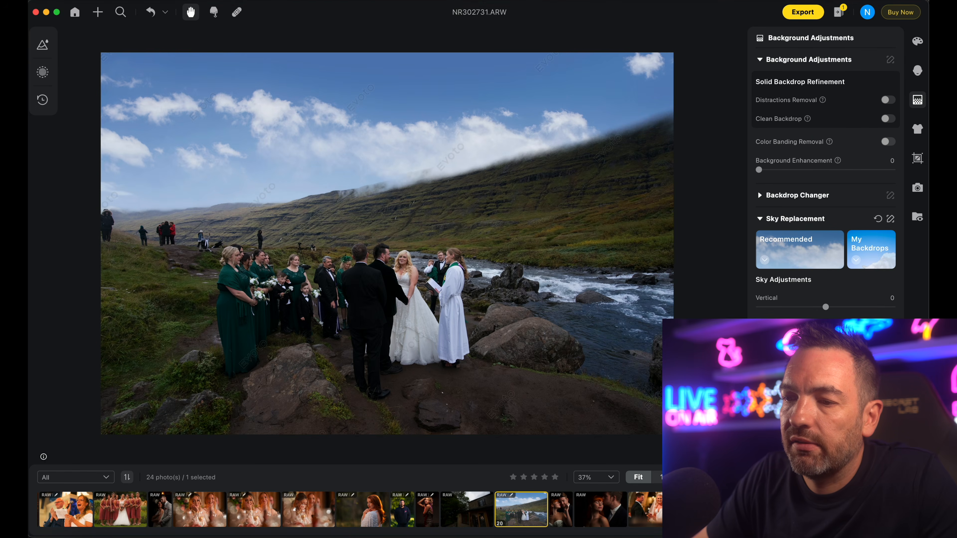
Inspect the sky's transition along the misty hillside ridge up close and compare it with the original.
scroll(402, 119, up, 5)
drag(338, 333, 548, 169)
drag(333, 303, 628, 452)
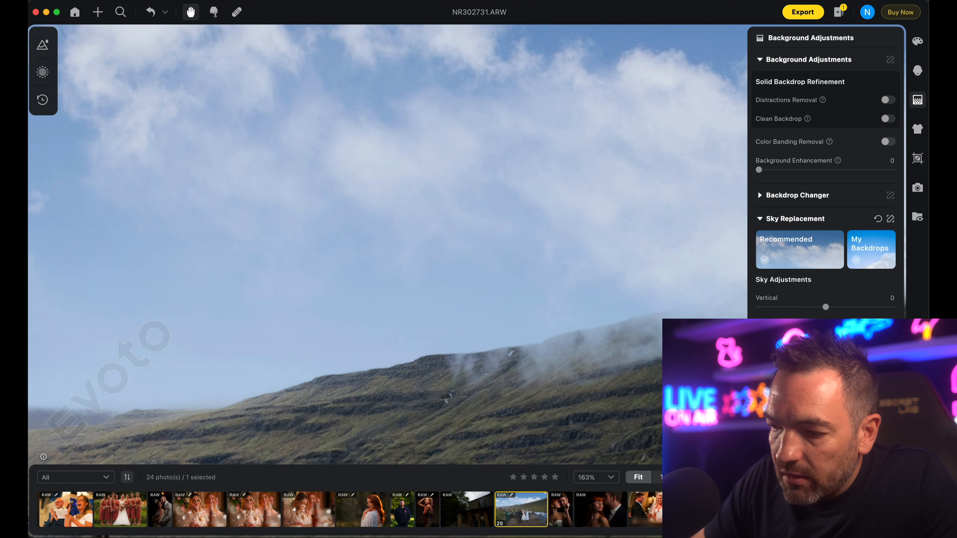
key(backslash)
key(backslash)
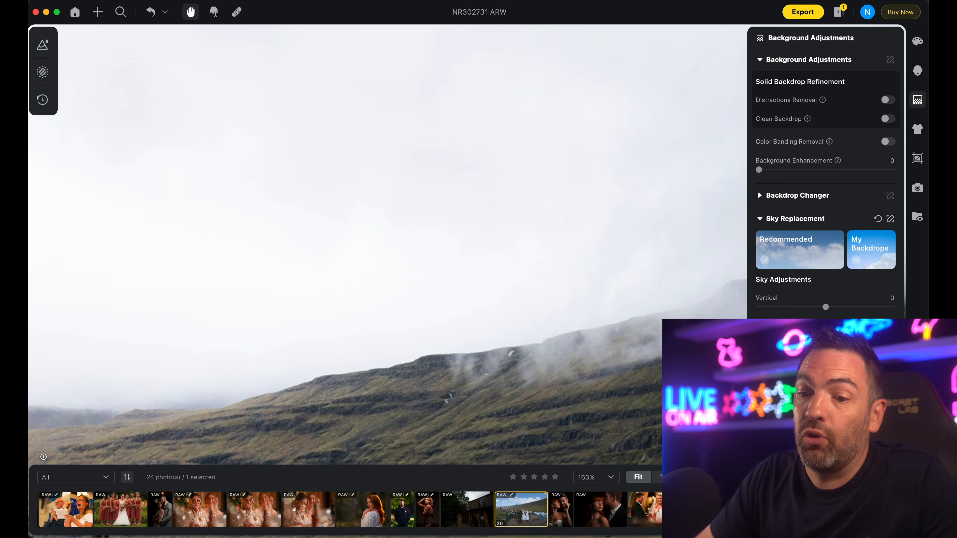
scroll(519, 297, down, 5)
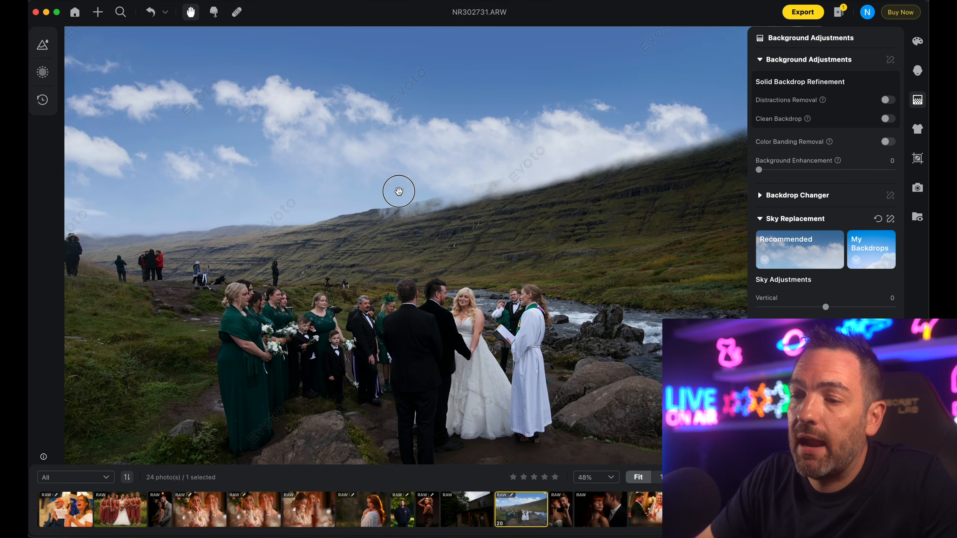
scroll(399, 191, down, 1)
Replace the sky in _NR20565.ARW, the couple outside the brick house, with recommended sky 05 from Blue Skies.
drag(403, 531, 86, 531)
click(79, 519)
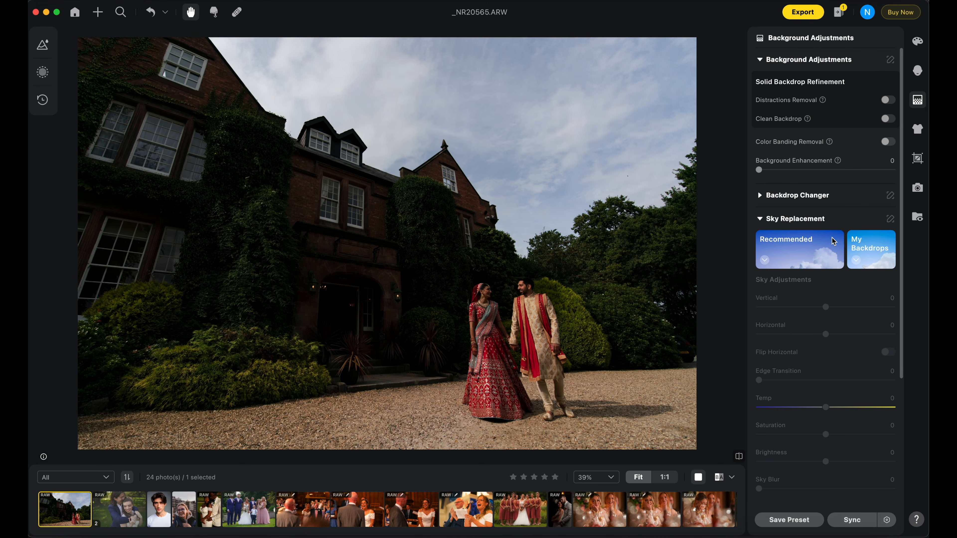
click(795, 248)
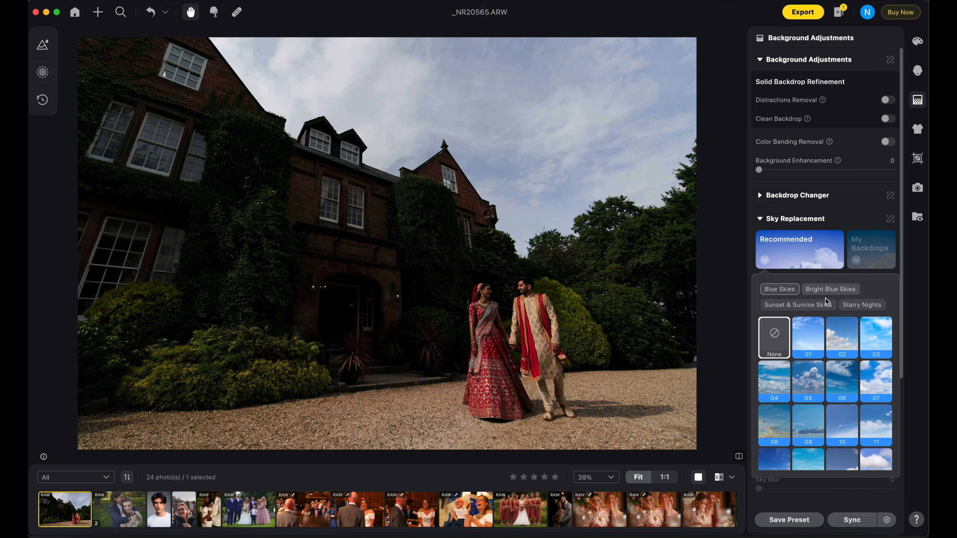
click(807, 386)
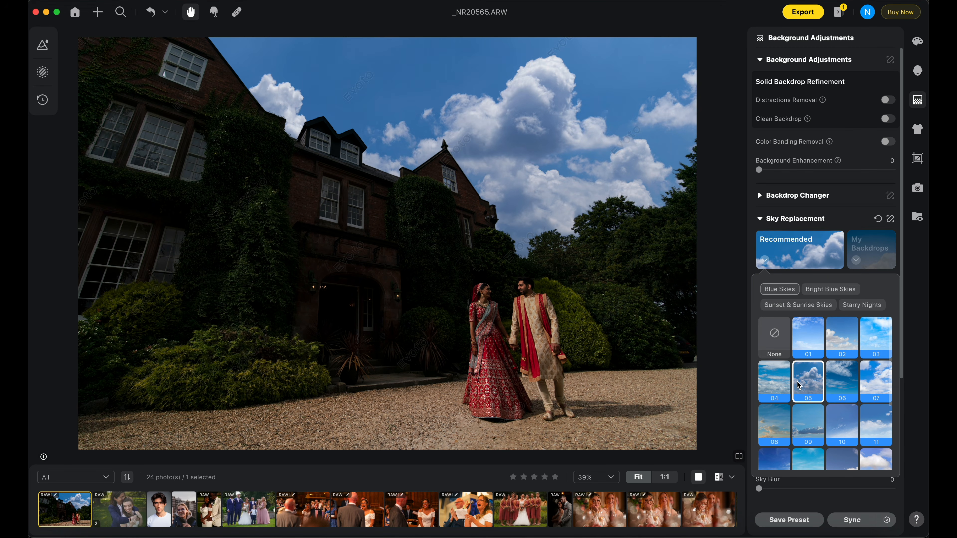
Try recommended skies 04, 02 and 10 on the brick house couple photo and replace its sky with sky 11.
click(777, 384)
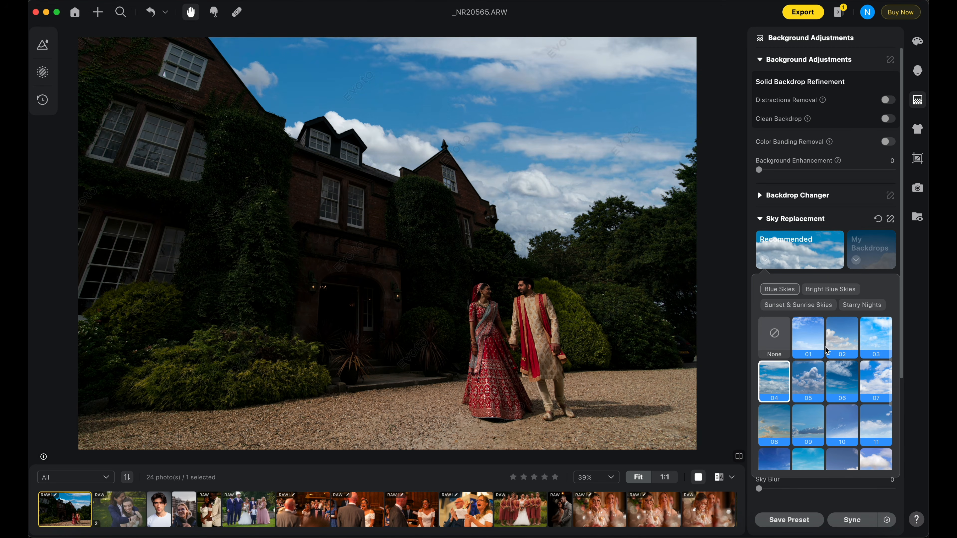
click(849, 322)
click(845, 424)
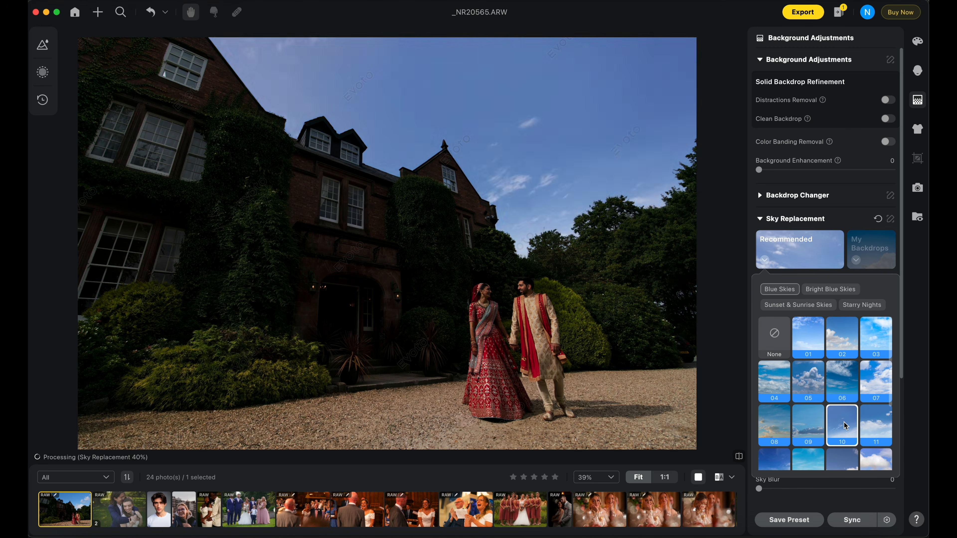
click(887, 425)
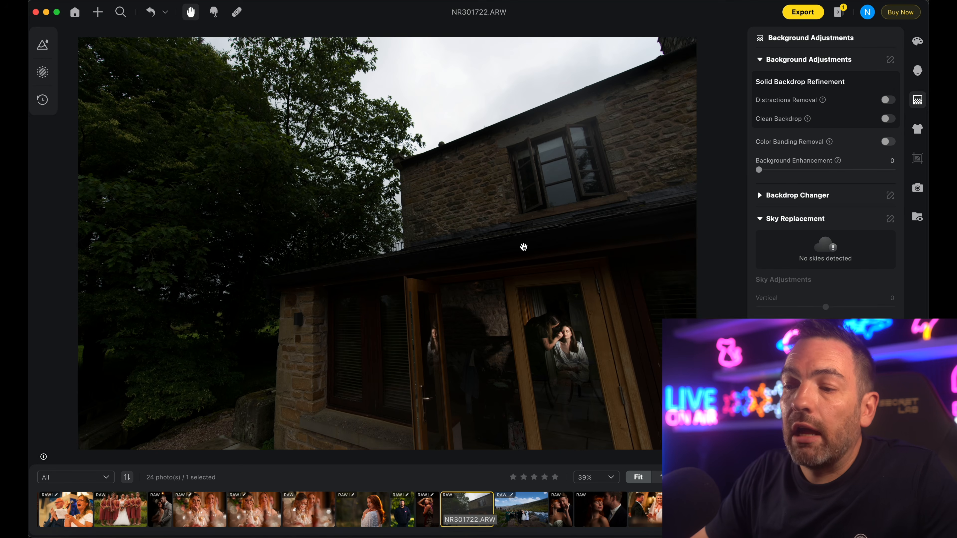
Replace the sky in NR301722.ARW, the stone house photo, with recommended sky 16 from Blue Skies and compare it with the original.
drag(524, 247, 506, 246)
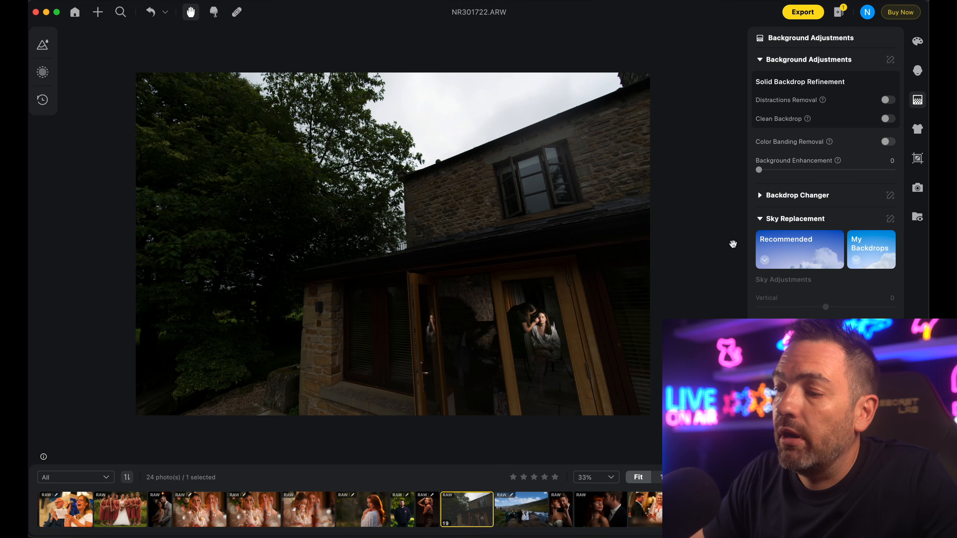
click(795, 248)
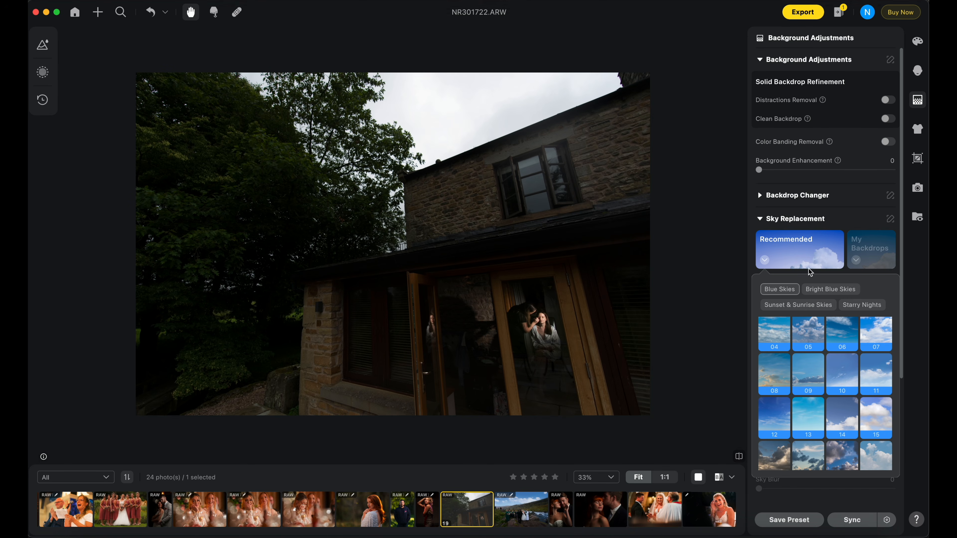
scroll(836, 394, down, 3)
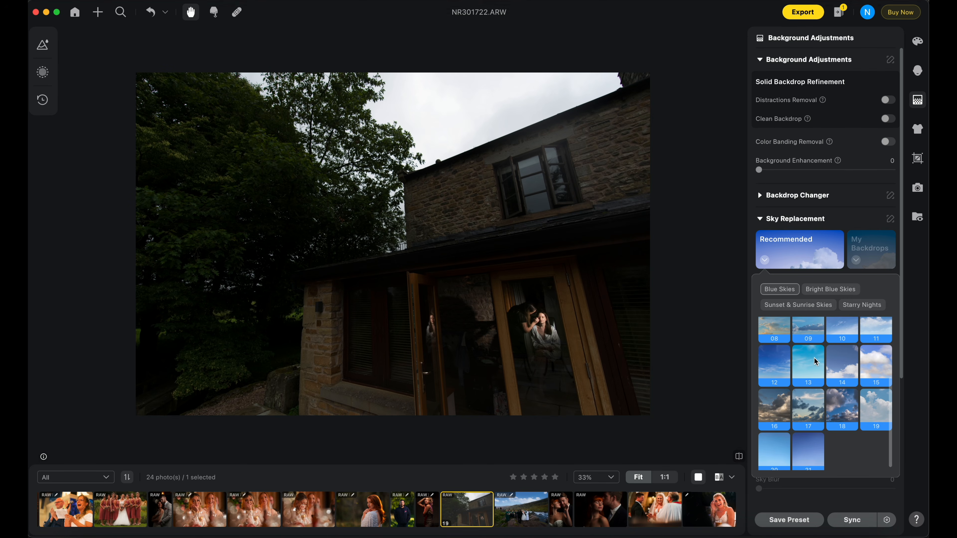
scroll(806, 367, up, 1)
click(773, 413)
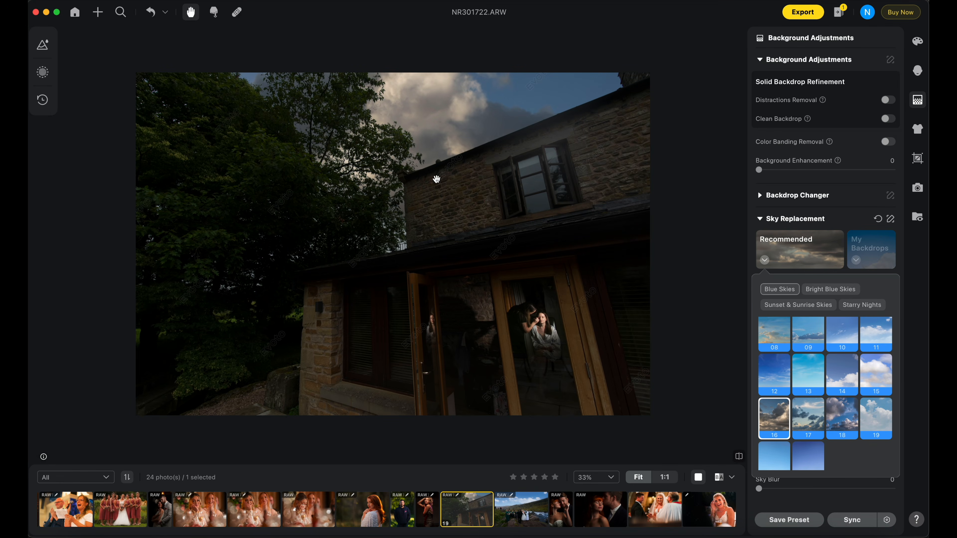
click(737, 459)
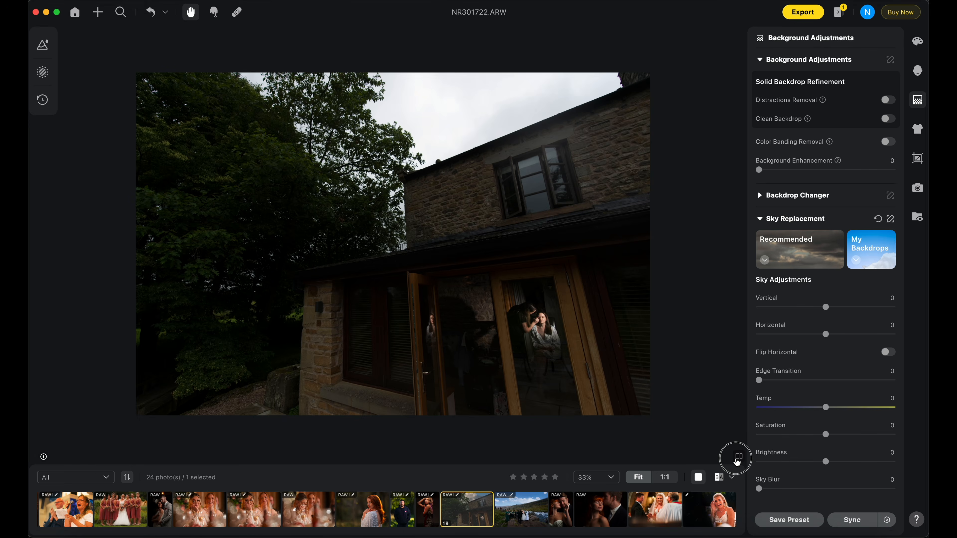
click(737, 459)
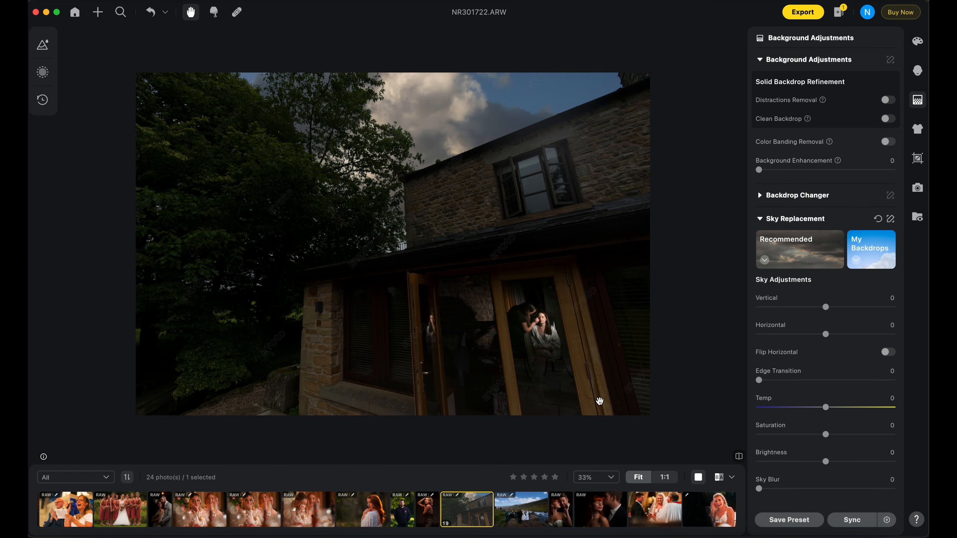
Inspect the replaced sky around and between the tree leaves up close, comparing it with the original several times.
scroll(404, 222, up, 5)
drag(356, 120, 421, 350)
scroll(372, 228, up, 2)
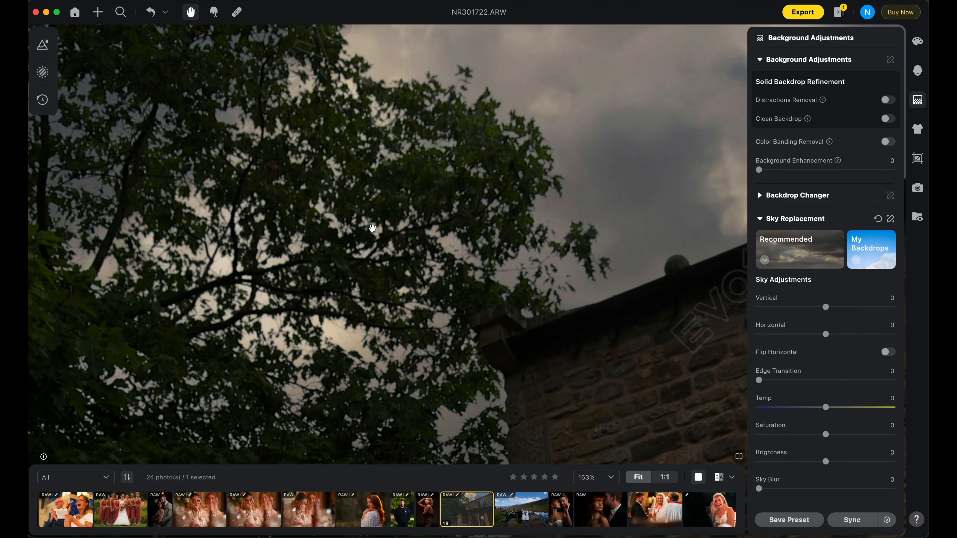
drag(373, 228, 372, 284)
scroll(373, 284, up, 2)
drag(372, 231, 368, 341)
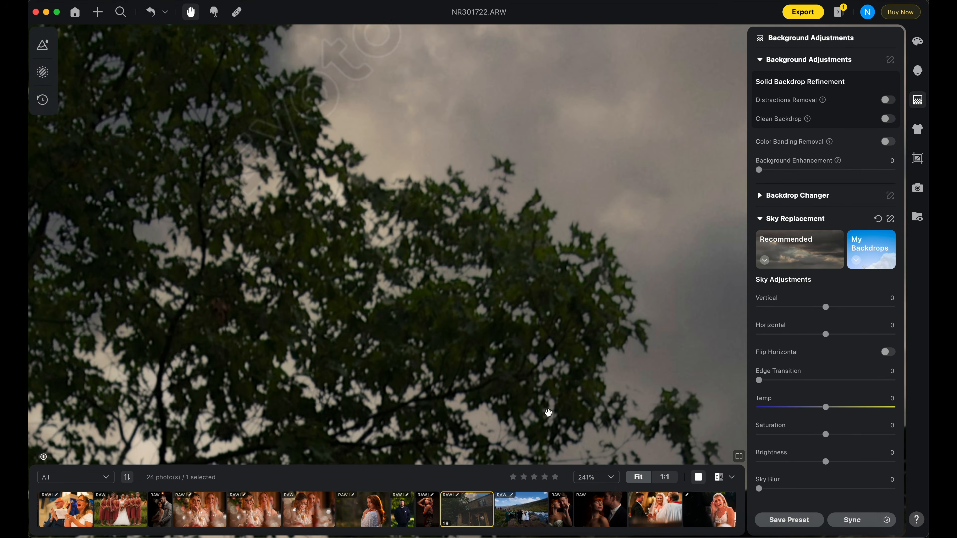
click(738, 457)
click(739, 457)
click(738, 457)
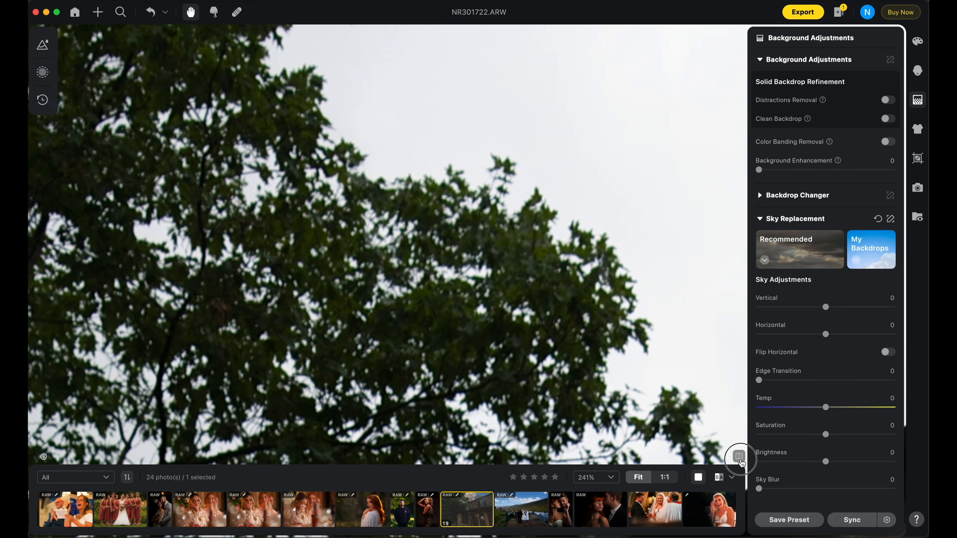
click(738, 456)
click(739, 457)
click(738, 456)
scroll(648, 336, down, 3)
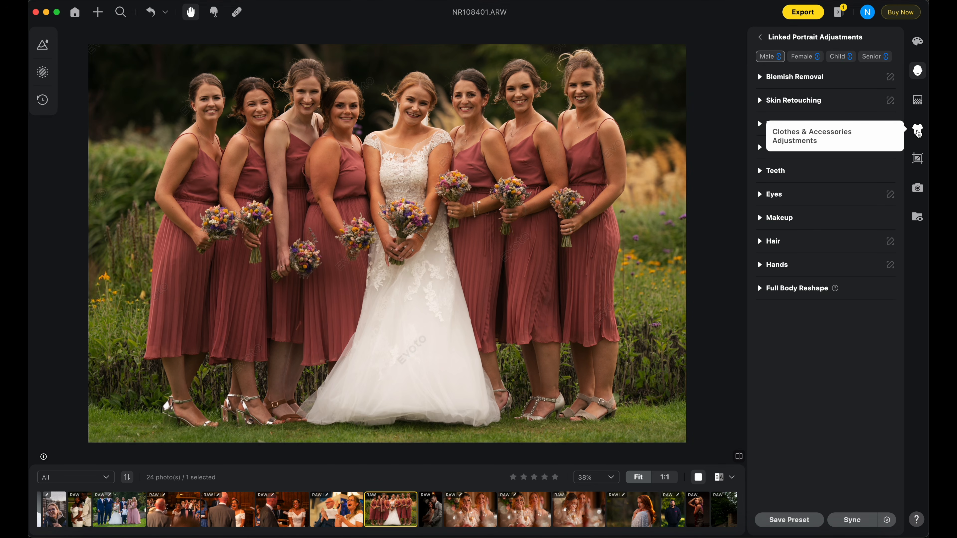
Set De-wrinkle Clothing to 75 on the bridesmaids photo NR108401.ARW after trying 100 and inspecting the dresses up close.
click(917, 131)
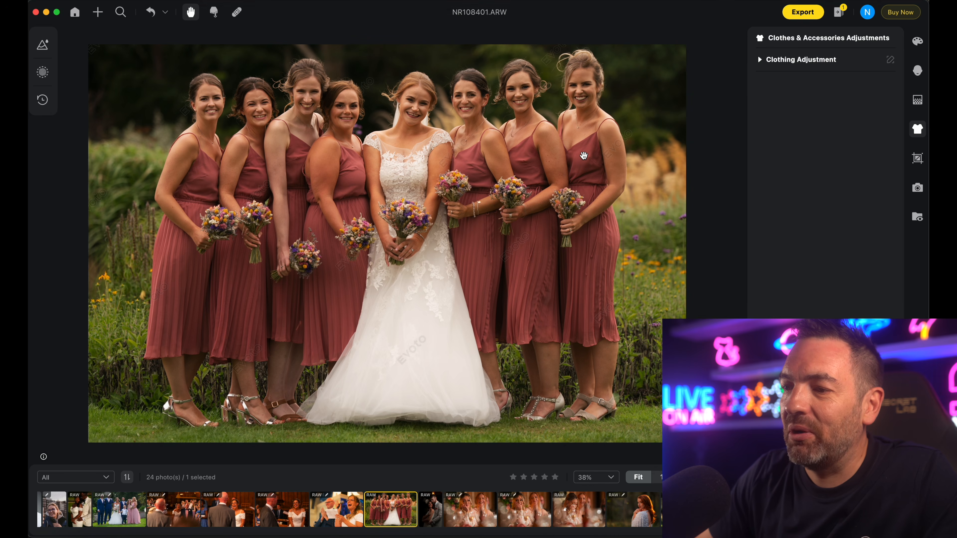
click(761, 62)
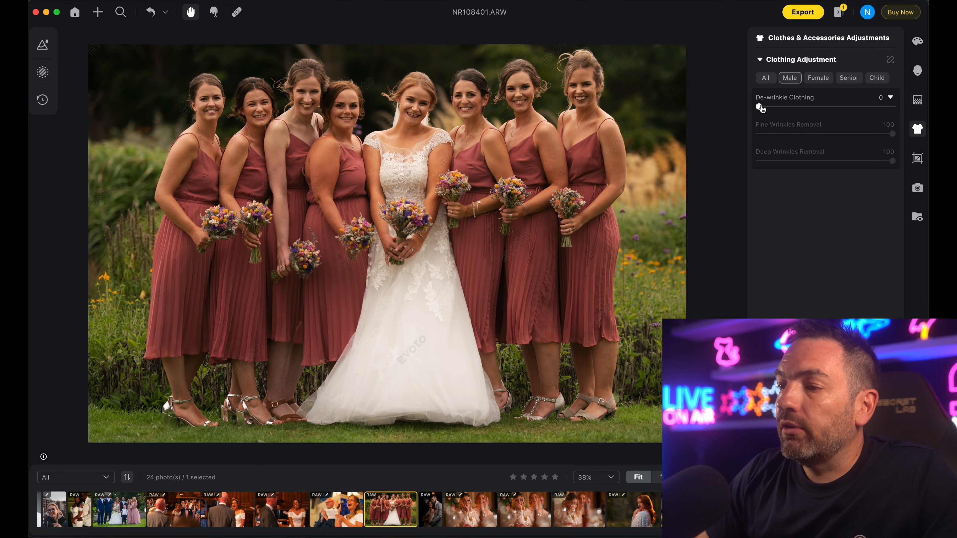
drag(759, 110, 899, 124)
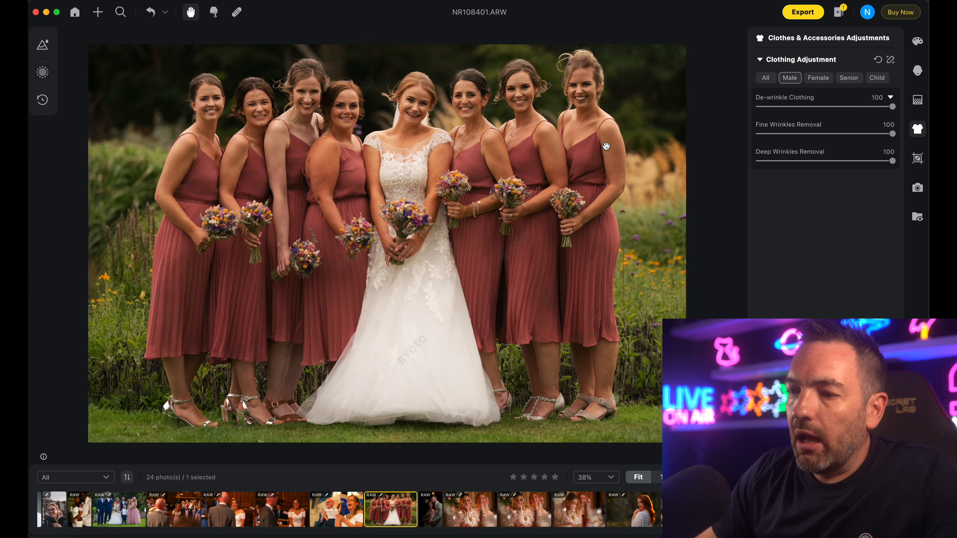
scroll(606, 147, up, 4)
drag(546, 202, 566, 241)
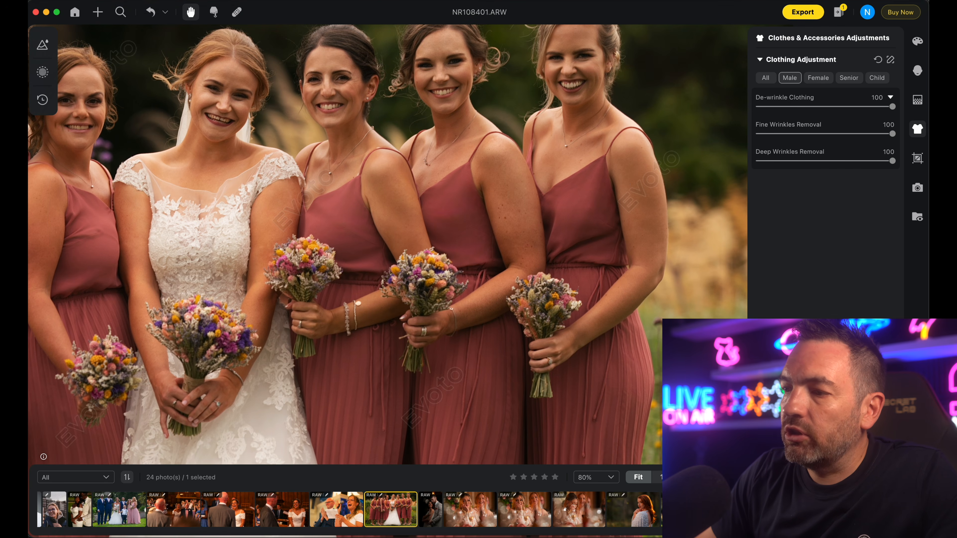
drag(892, 107, 859, 107)
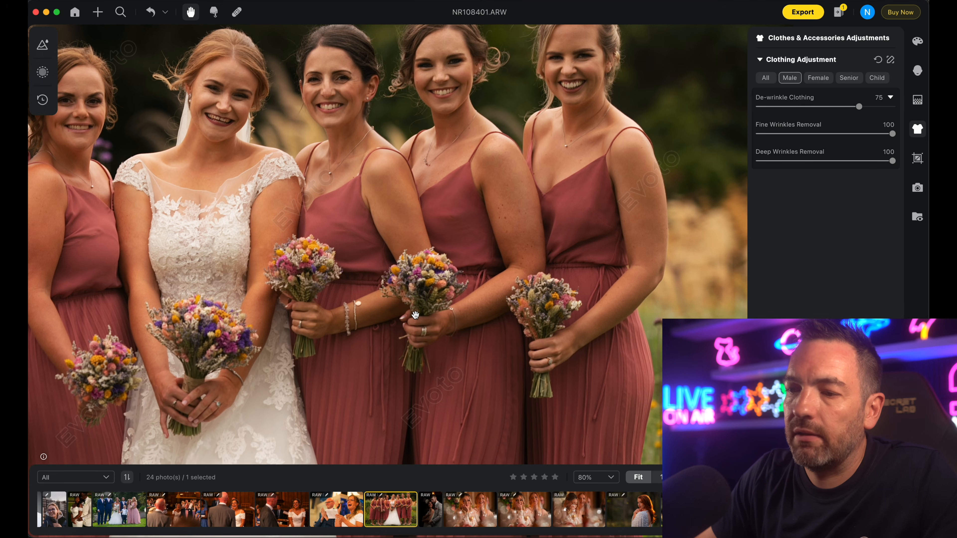
scroll(524, 257, down, 5)
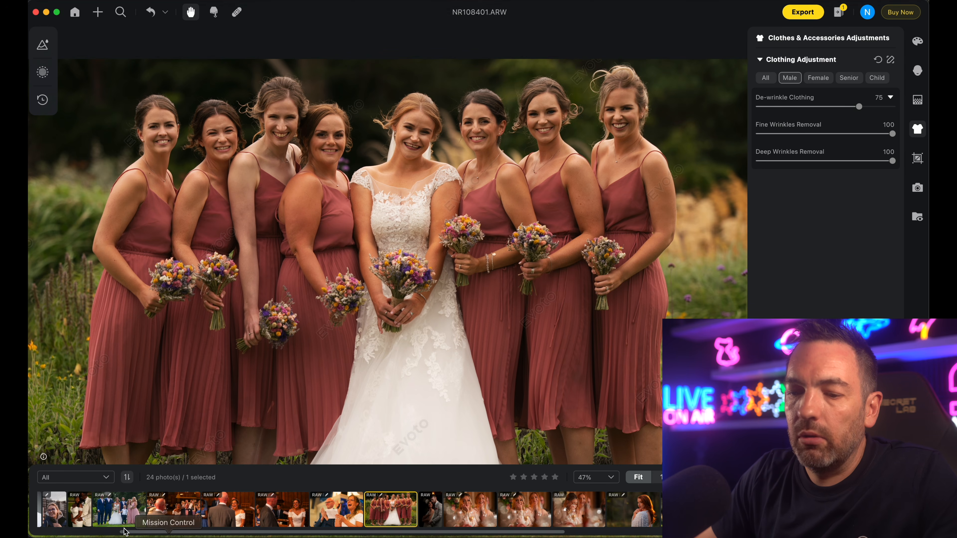
Set De-wrinkle Clothing to 100 for the Male group in wedding party photo NR103315.ARW and inspect the men's suits up close.
click(119, 510)
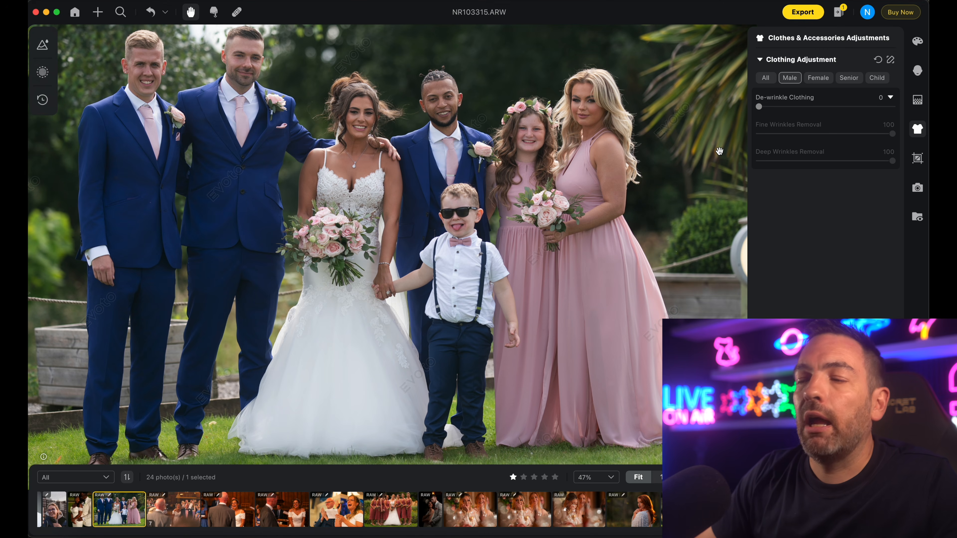
click(598, 121)
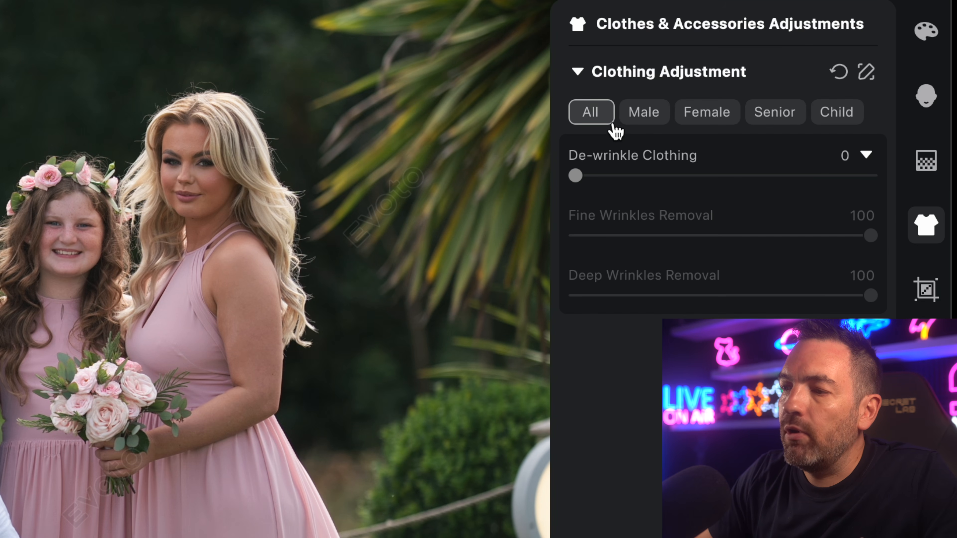
click(647, 117)
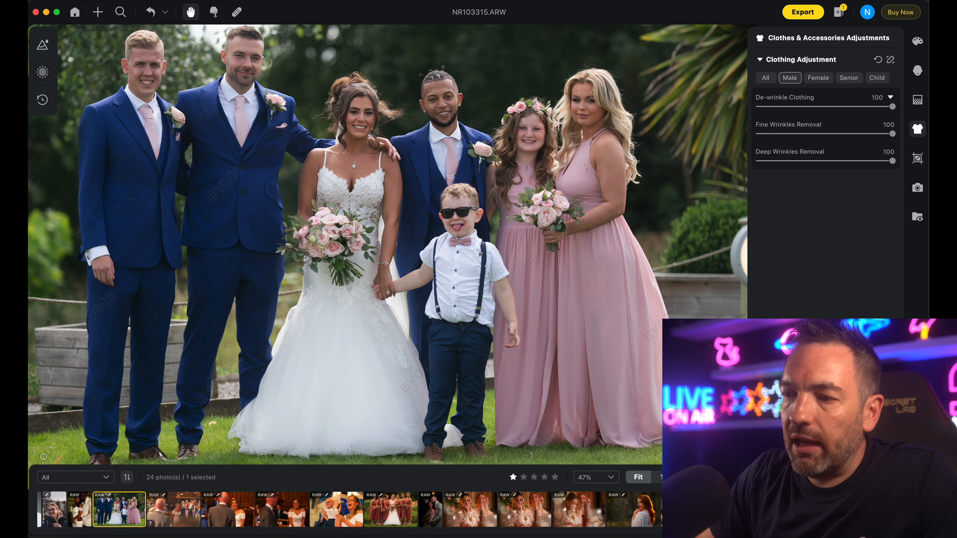
scroll(504, 239, up, 4)
drag(155, 154, 380, 287)
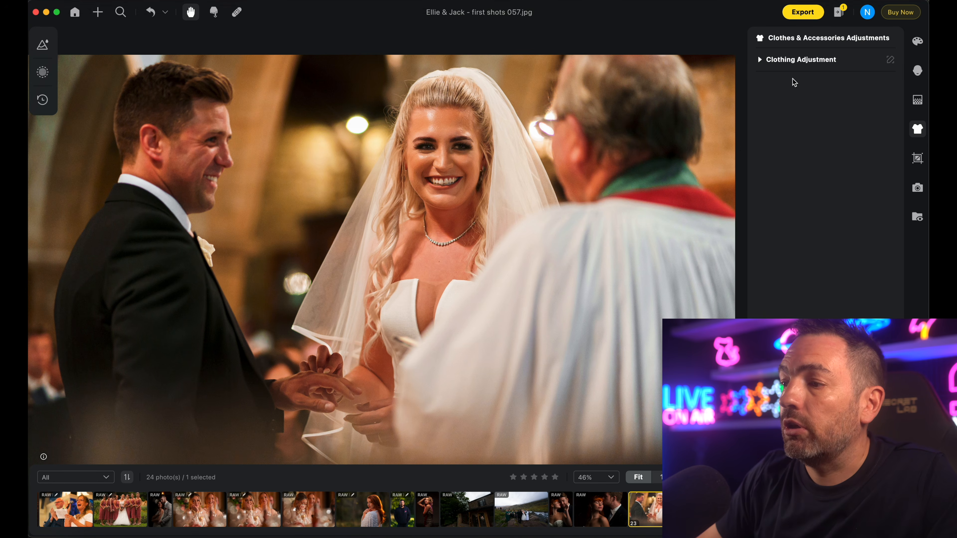
Set Reduce Face Shine to 72 under Blemish Removal on the church ceremony photo after trying 100.
click(918, 71)
click(758, 73)
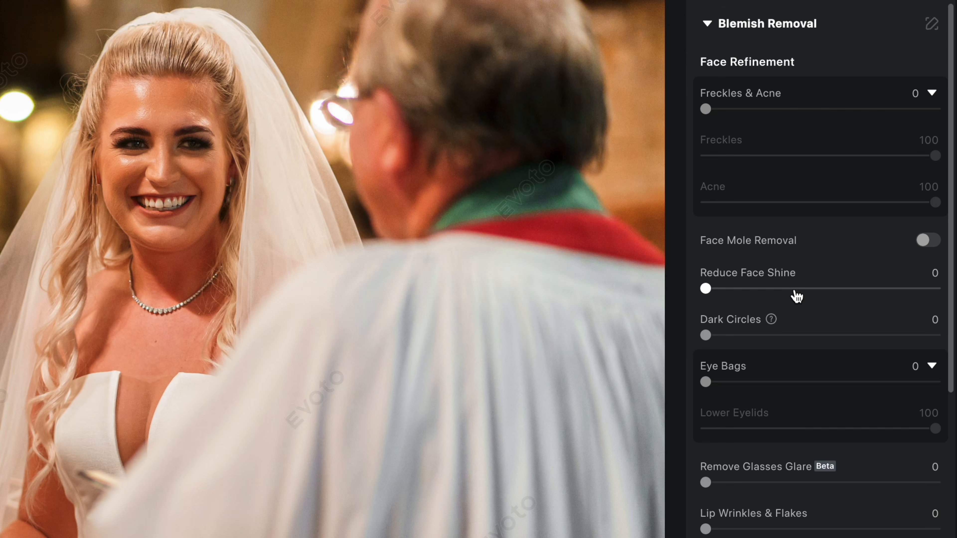
drag(705, 289, 935, 289)
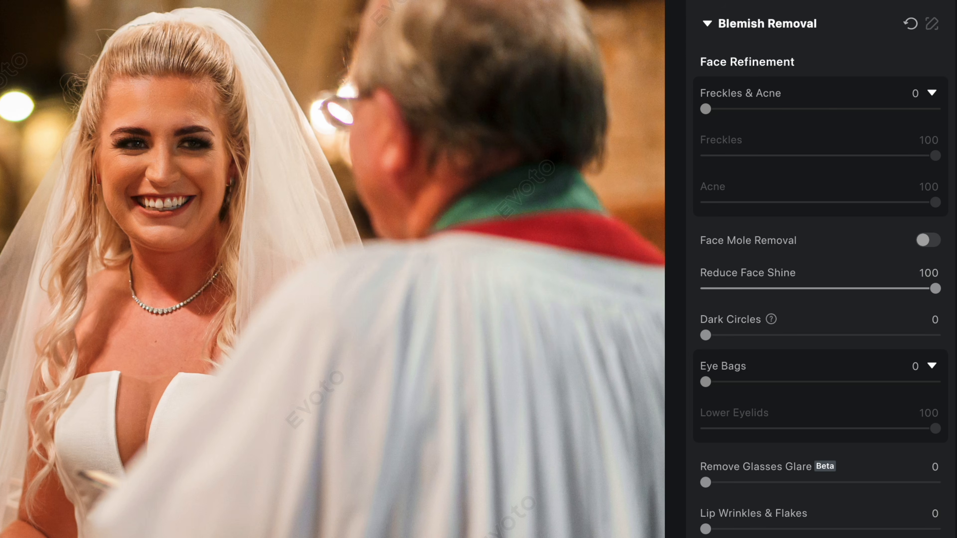
click(879, 290)
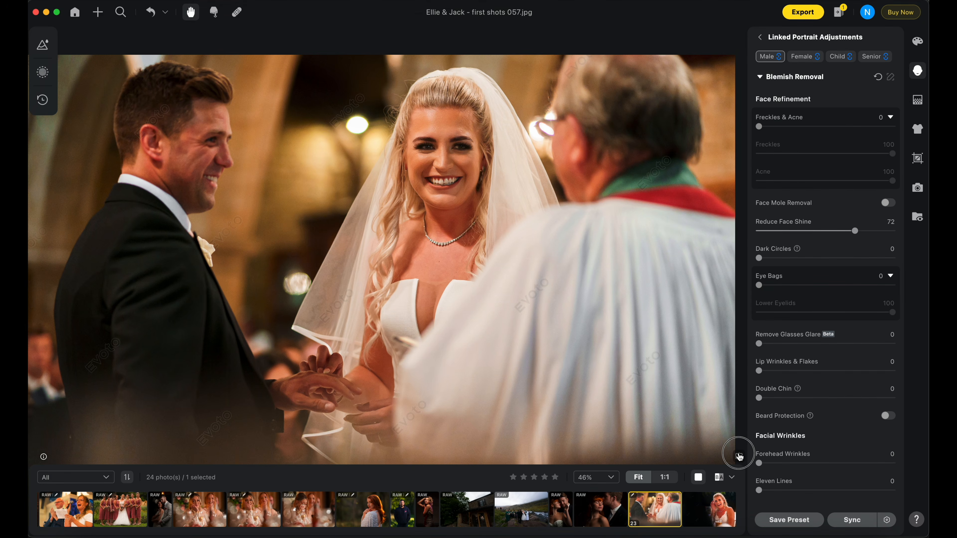
Inspect the bride's face up close in the church ceremony photo and compare the shine reduction with the original.
scroll(374, 144, up, 5)
drag(121, 272, 88, 280)
drag(520, 183, 324, 270)
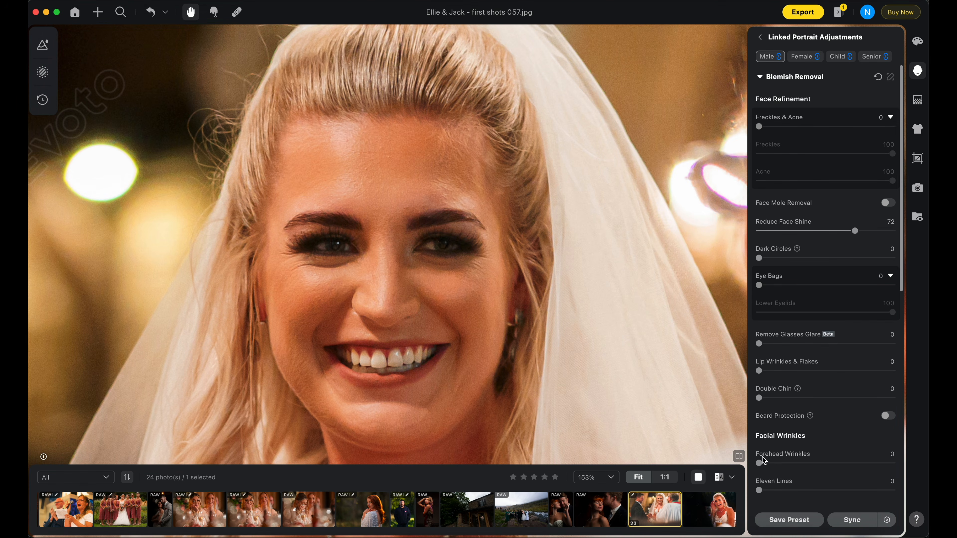
click(738, 457)
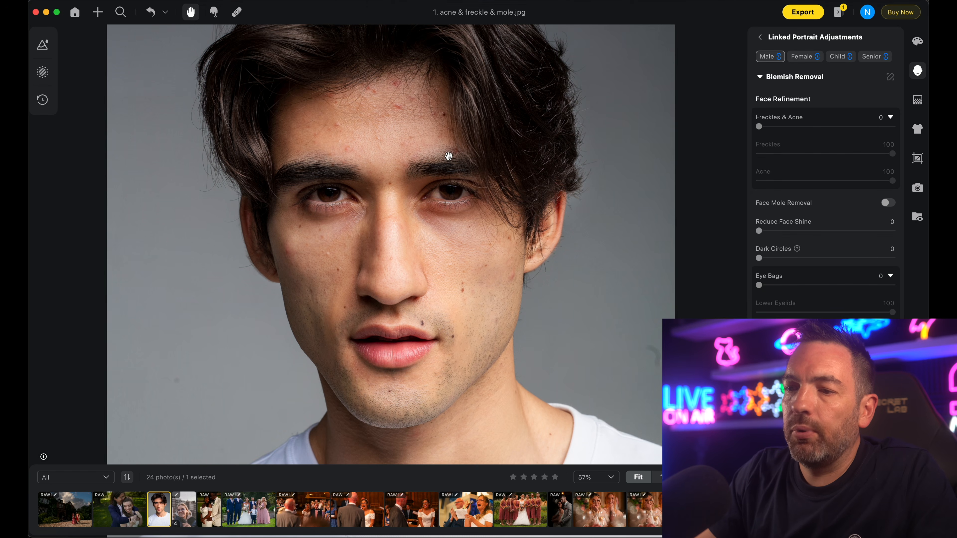
Set Freckles & Acne removal to 100 on the male portrait 1. acne & freckle & mole.jpg.
scroll(448, 162, up, 2)
scroll(448, 162, up, 1)
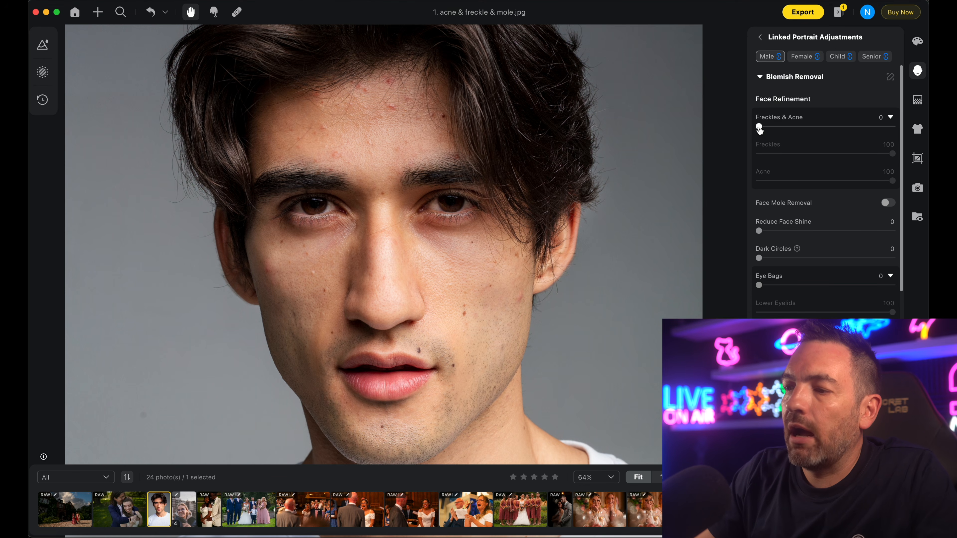
drag(759, 127, 892, 127)
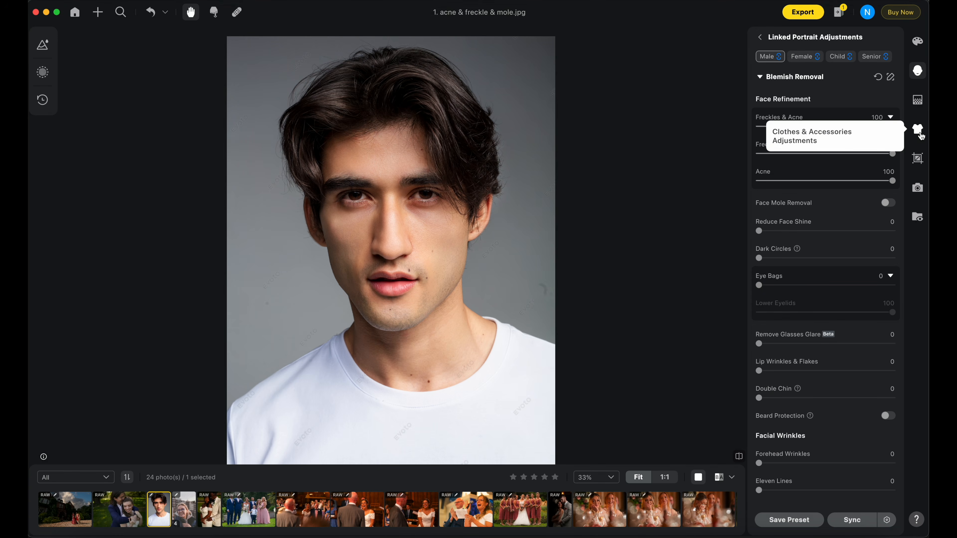
Replace the male portrait's backdrop with the recommended Fabric02 and inspect the cutout around the hair and face up close.
click(918, 102)
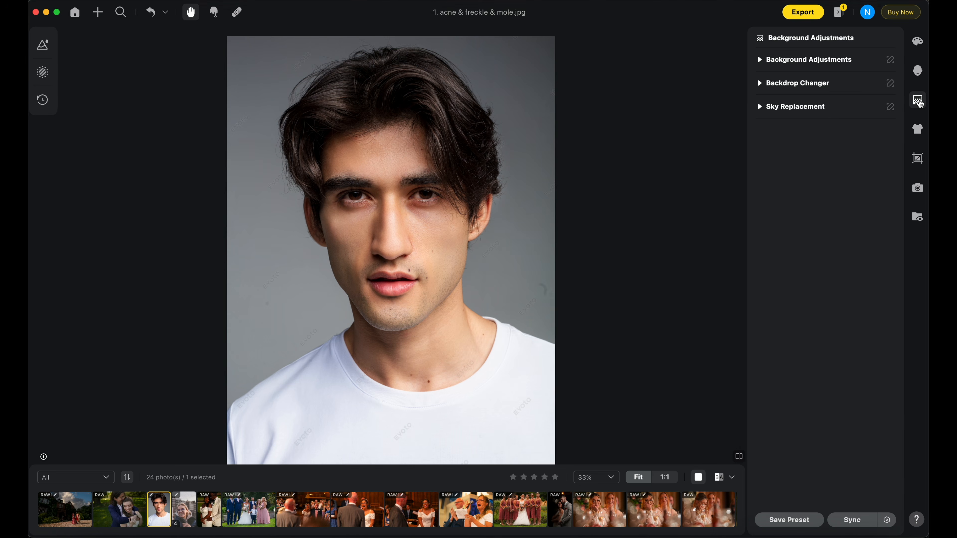
click(761, 84)
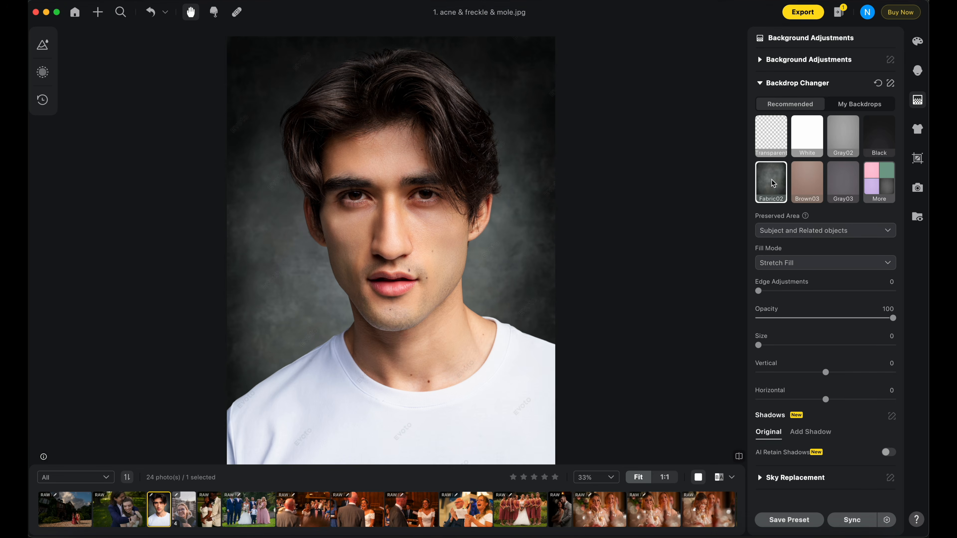
scroll(494, 155, up, 5)
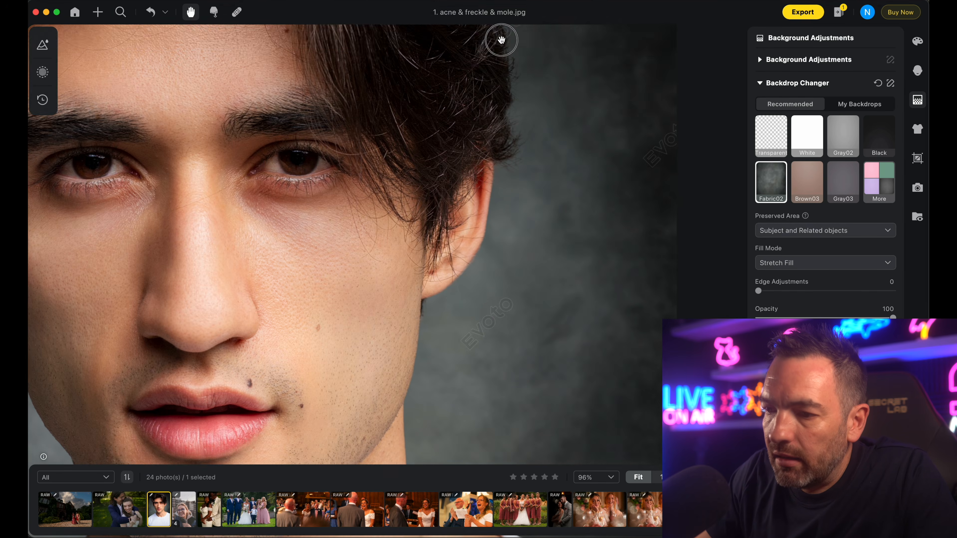
drag(400, 359, 419, 323)
drag(199, 331, 466, 348)
scroll(374, 222, up, 1)
scroll(374, 221, down, 5)
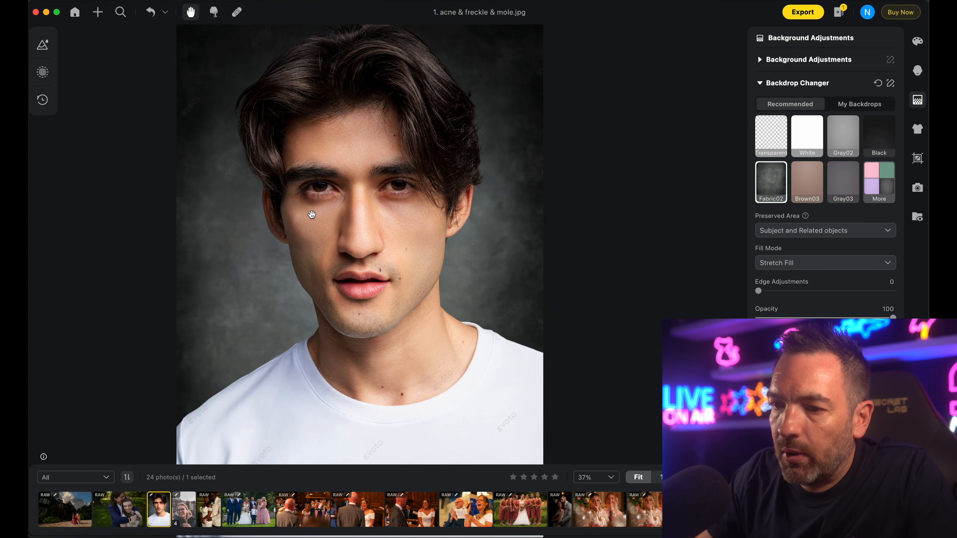
drag(312, 214, 330, 252)
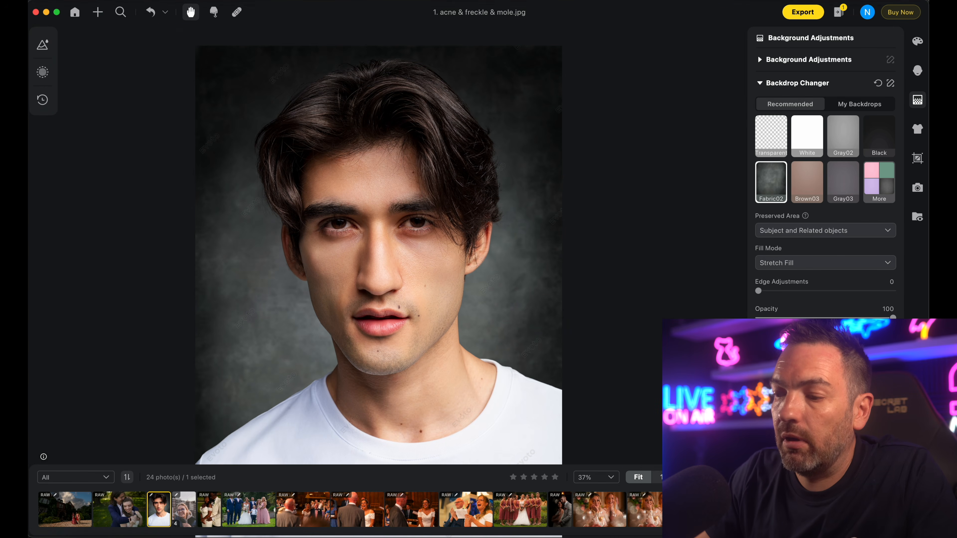
Compare the male portrait with the new backdrop against its original version.
click(738, 456)
click(737, 455)
click(738, 457)
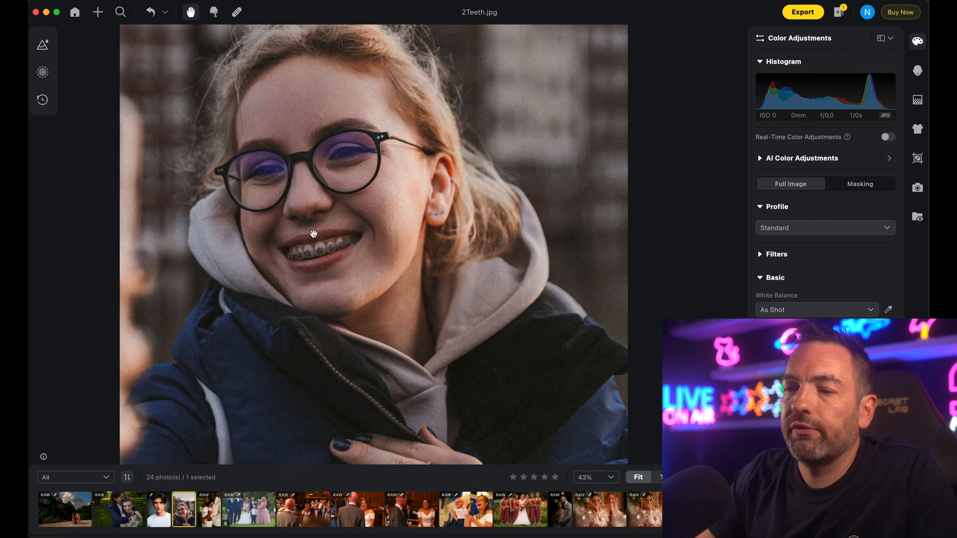
Enable Pretty Teeth for the smiling woman in 2Teeth.jpg to replace her braces and inspect her mouth up close.
scroll(314, 234, up, 2)
drag(314, 234, 419, 227)
scroll(420, 227, up, 2)
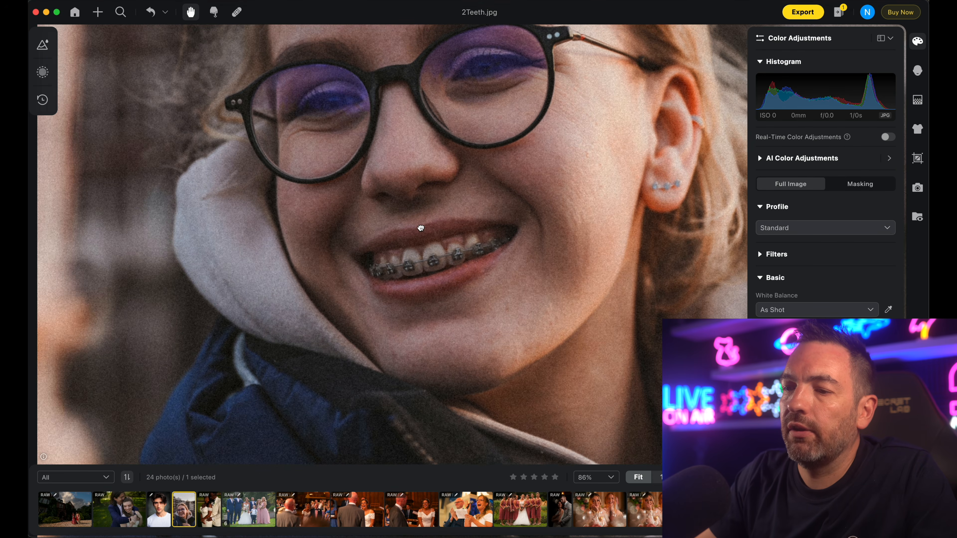
scroll(377, 256, down, 2)
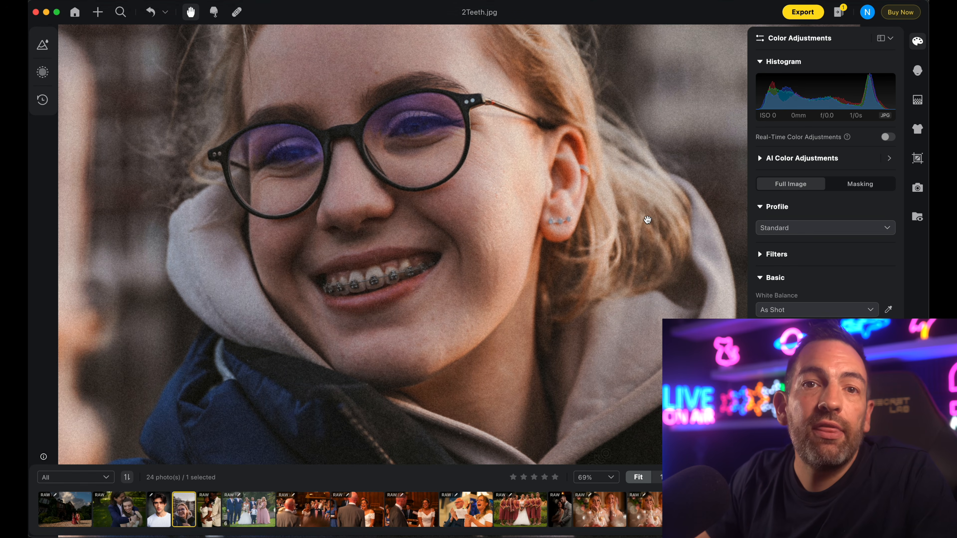
click(917, 70)
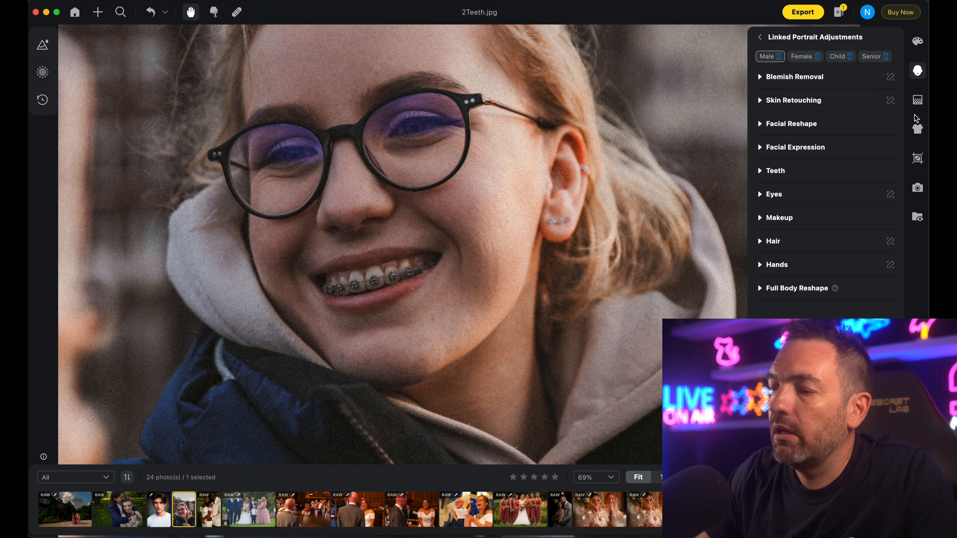
click(761, 171)
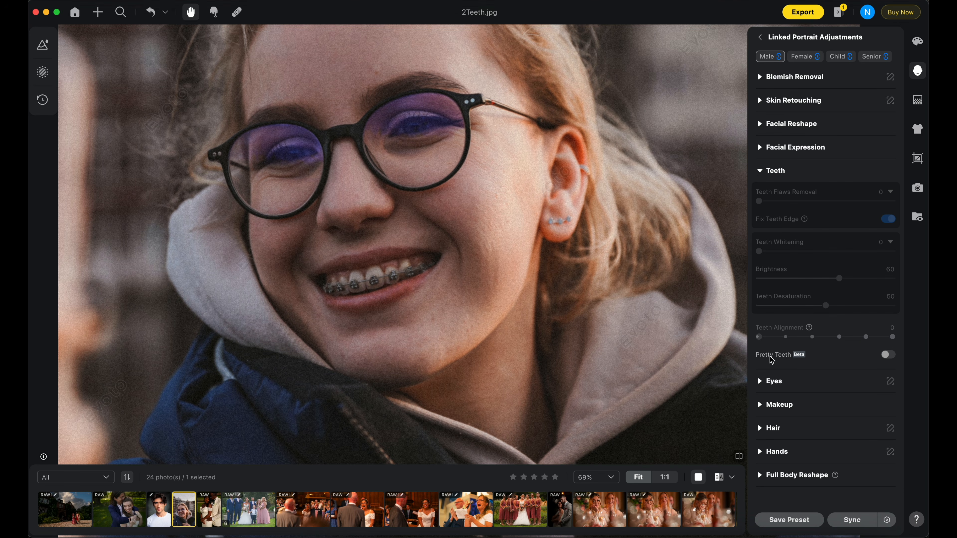
scroll(457, 302, up, 3)
drag(457, 302, 547, 304)
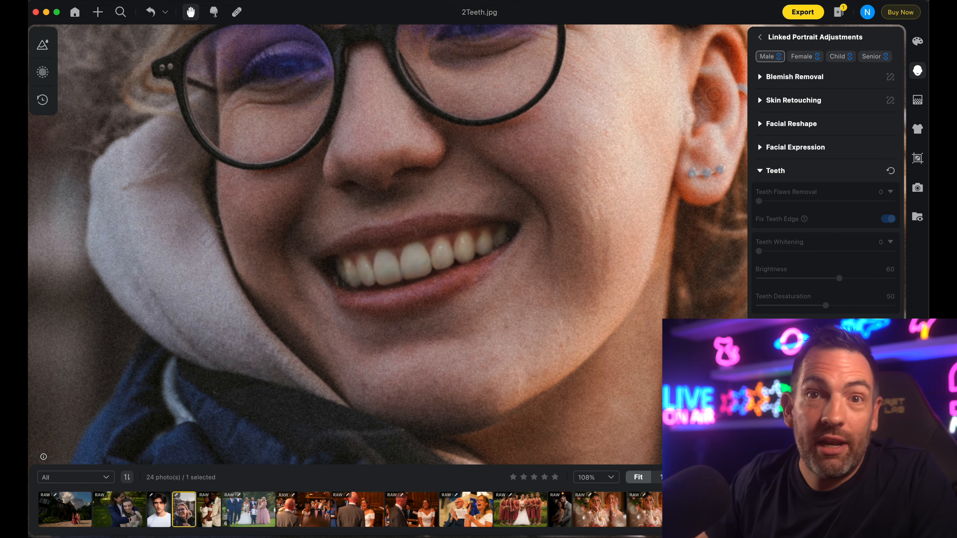
Compare the woman's smile with and without the Pretty Teeth edit by repeatedly undoing and redoing it.
key(super+z)
key(super+shift+z)
key(super+z)
key(super+shift+z)
key(super+z)
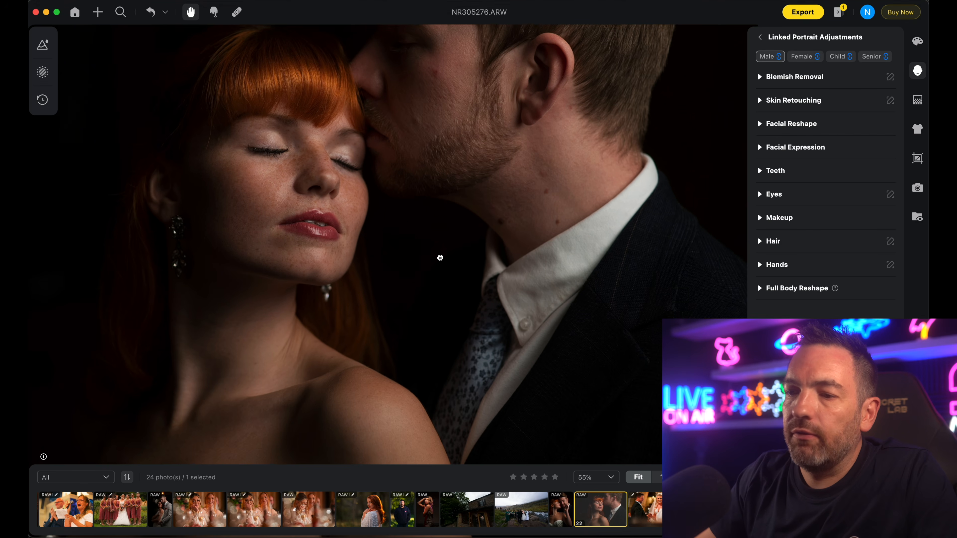
Set Freckles & Acne removal to 100 on the dark couple portrait NR305276.ARW.
drag(438, 257, 465, 316)
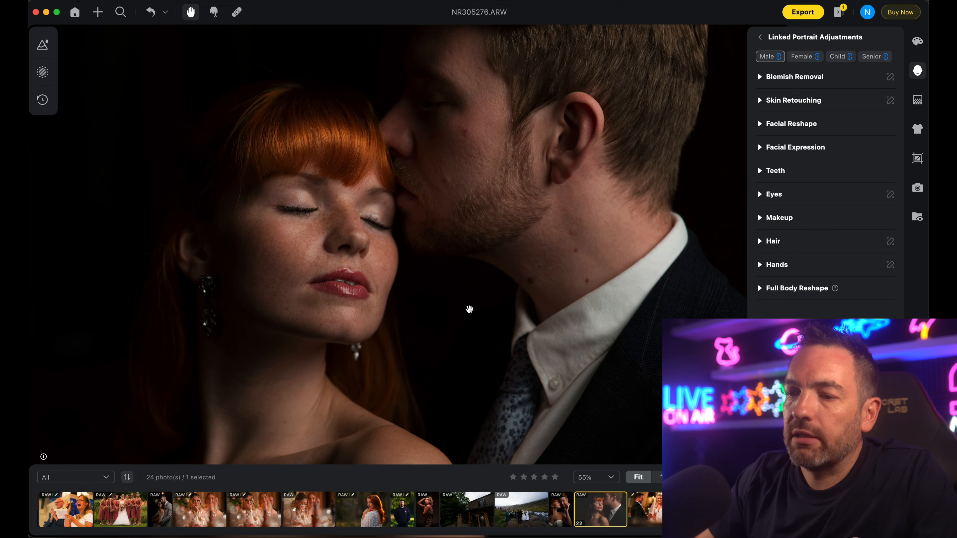
scroll(469, 309, down, 5)
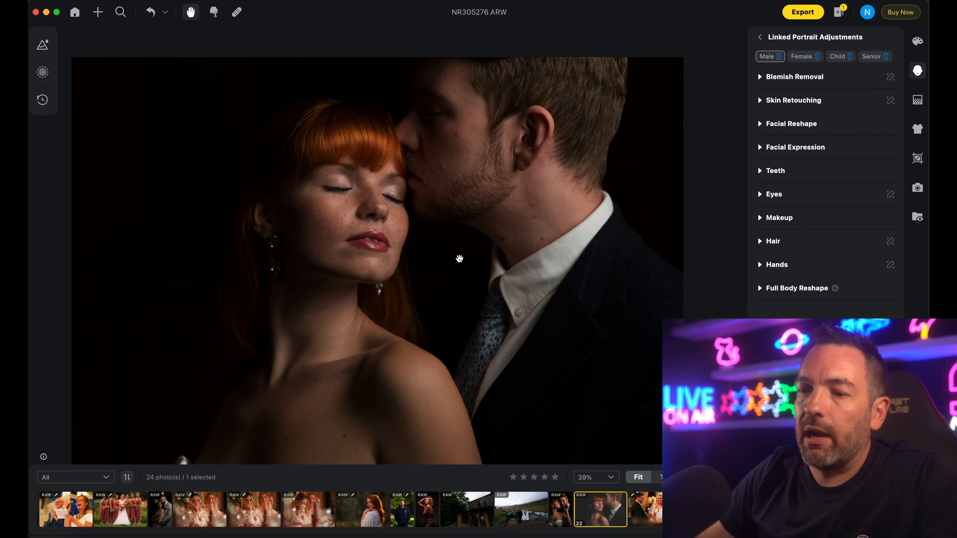
scroll(429, 206, up, 5)
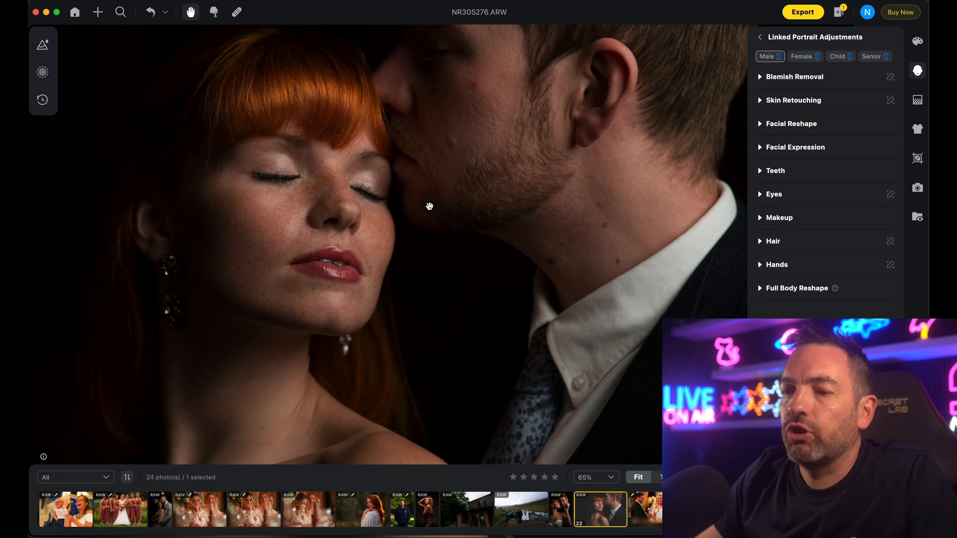
scroll(429, 206, up, 2)
scroll(434, 235, up, 1)
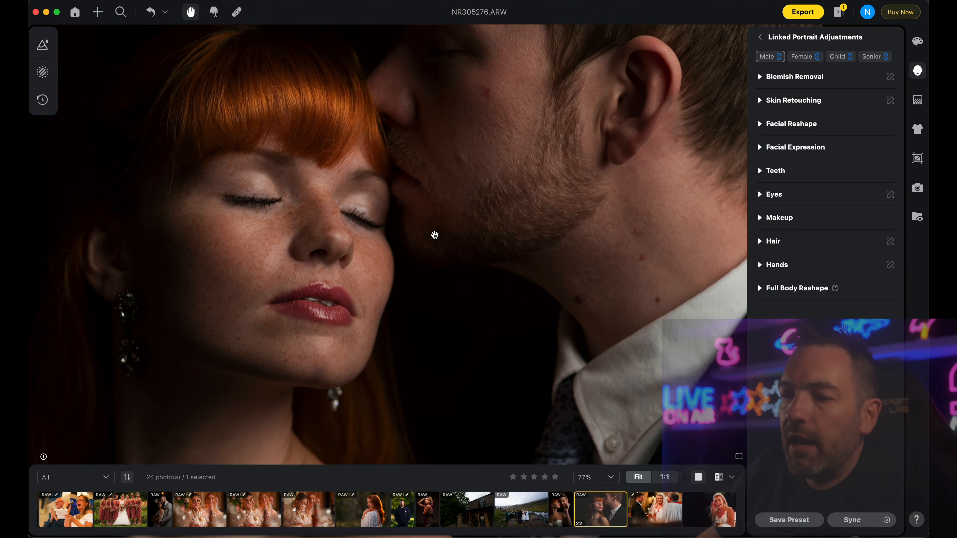
click(762, 77)
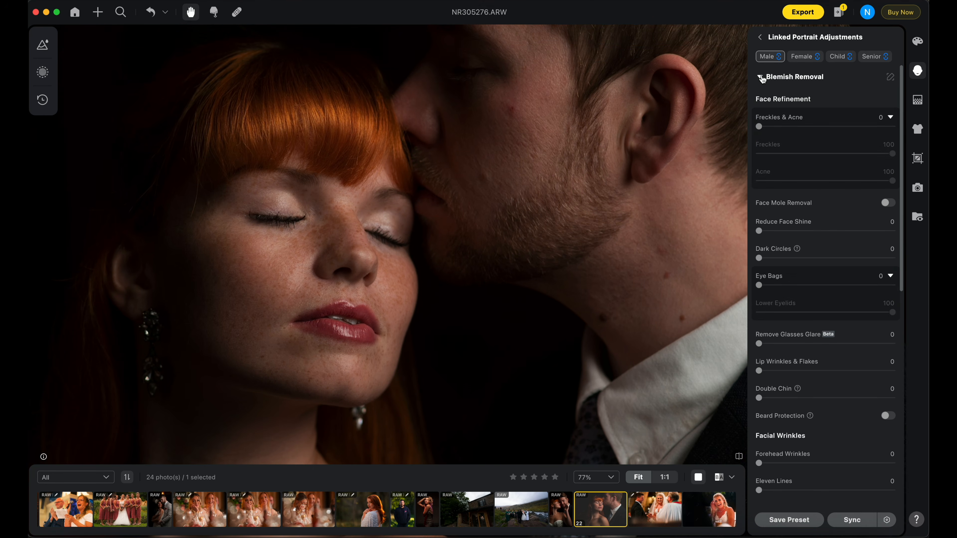
drag(760, 127, 892, 127)
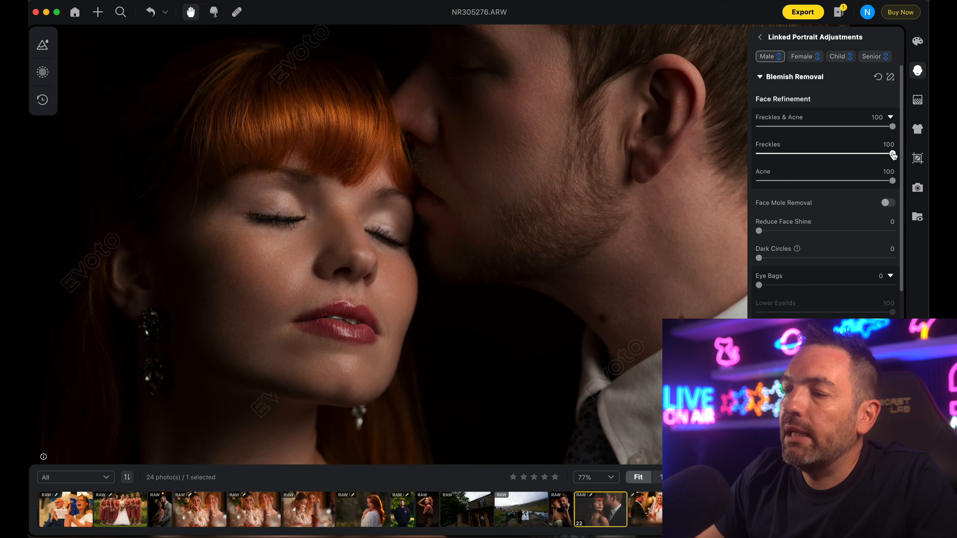
Set the Freckles removal amount to 0 on the couple portrait, keeping Acne at 100, and inspect the woman's face.
drag(876, 157, 746, 149)
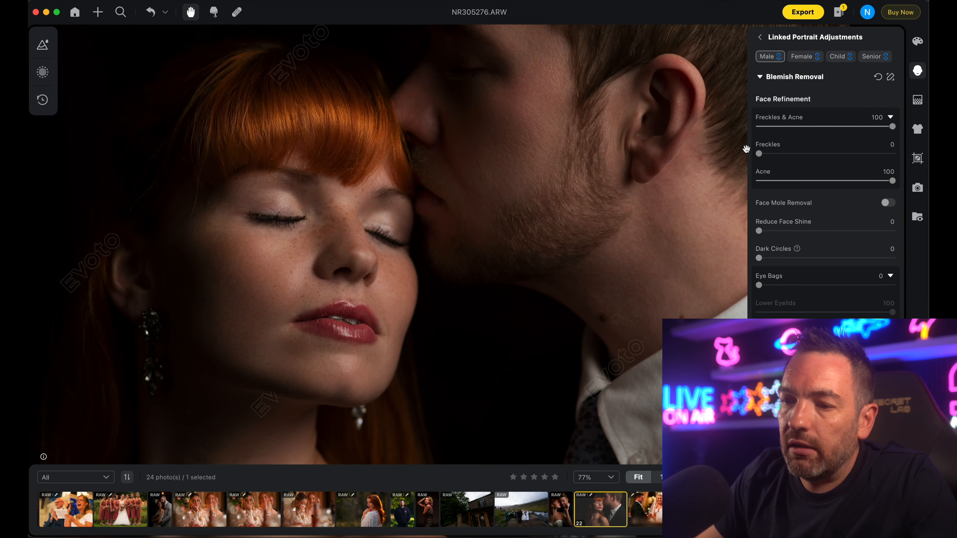
scroll(311, 197, up, 3)
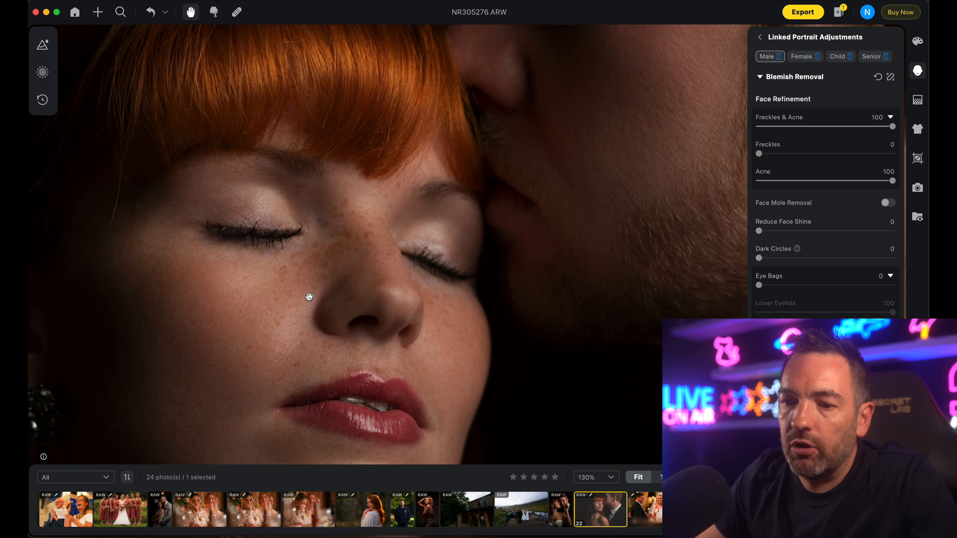
scroll(309, 296, down, 2)
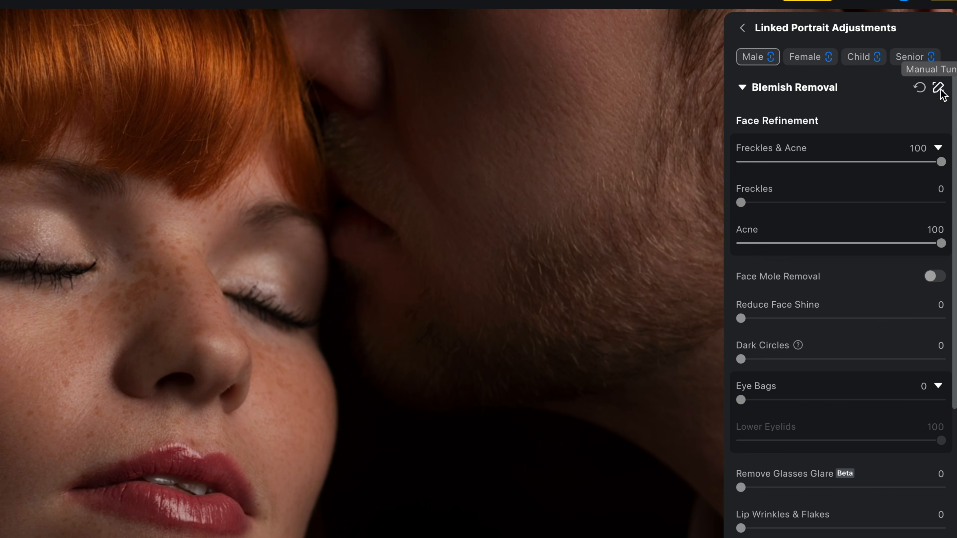
Erase the blemish removal mask over the woman's cheek with a size 129 brush in Manual Tuning and compare with the original.
click(938, 89)
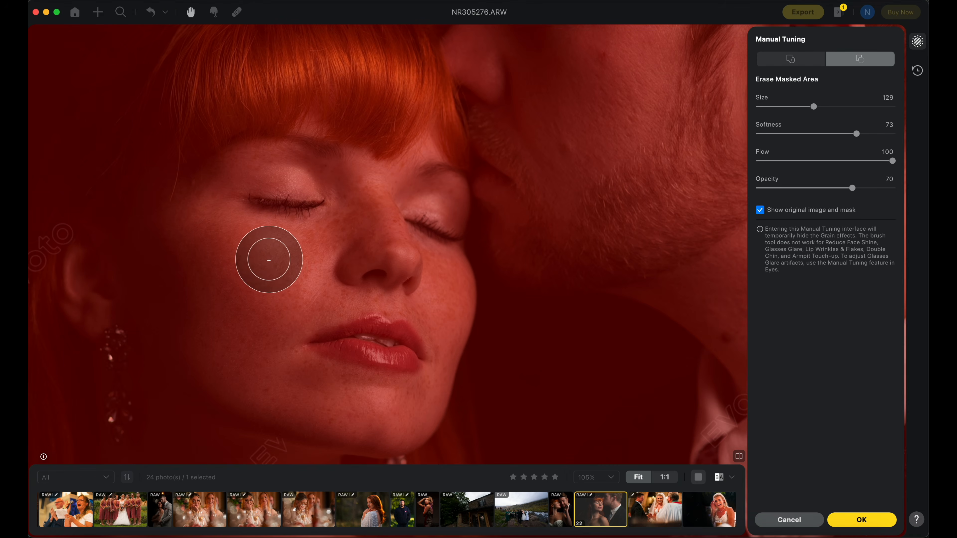
mouse_move(268, 260)
mouse_down()
mouse_move(291, 267)
mouse_move(291, 288)
mouse_move(265, 290)
mouse_move(226, 271)
mouse_move(203, 291)
mouse_move(232, 342)
mouse_move(273, 302)
mouse_move(234, 331)
mouse_move(248, 252)
mouse_up()
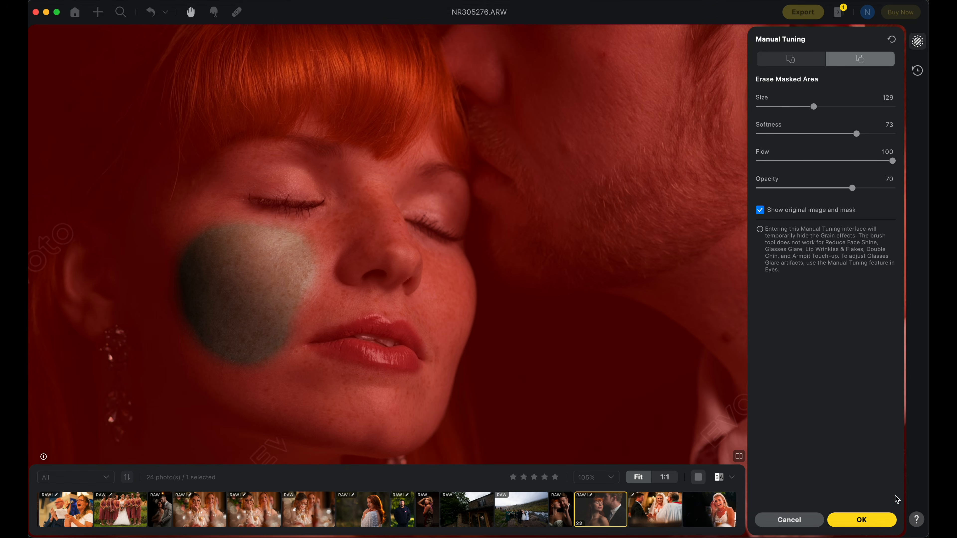
click(862, 521)
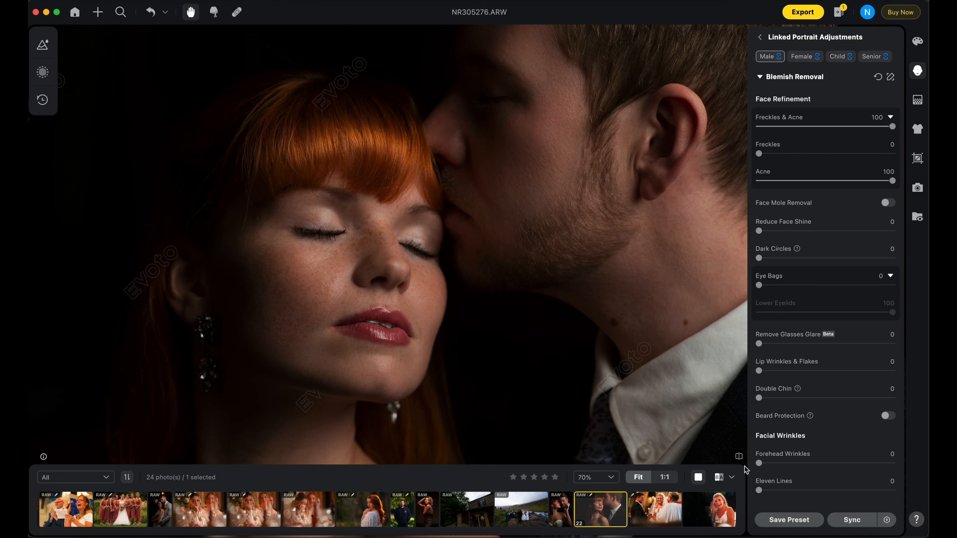
click(738, 457)
click(738, 458)
Erase the blemish removal mask around a mole on the man's neck to restore it.
click(892, 80)
scroll(673, 282, up, 3)
mouse_move(674, 282)
mouse_down()
mouse_move(666, 287)
mouse_move(673, 280)
mouse_up()
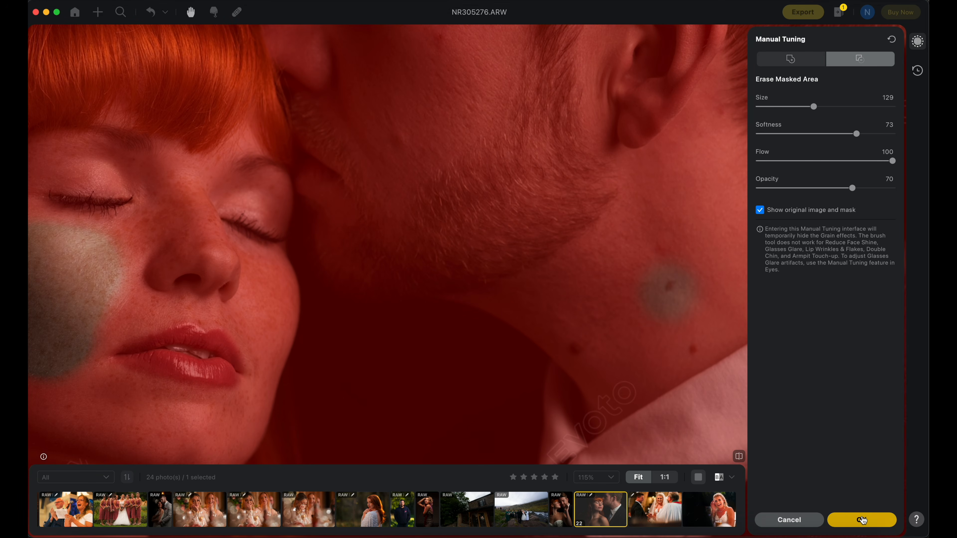
click(862, 521)
scroll(609, 256, down, 3)
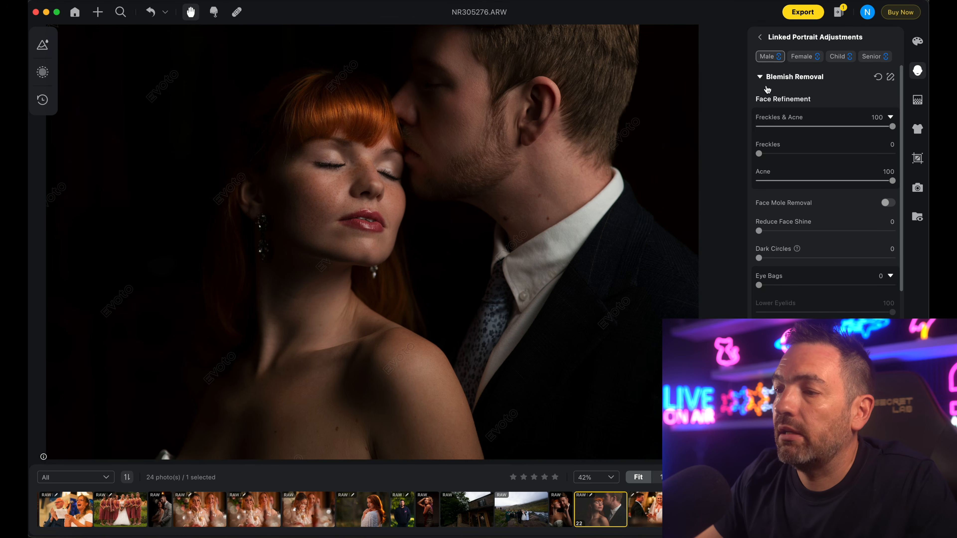
Set AI Unify Body Complexion to 67 in the Skin Retouching settings for the couple portrait.
click(760, 77)
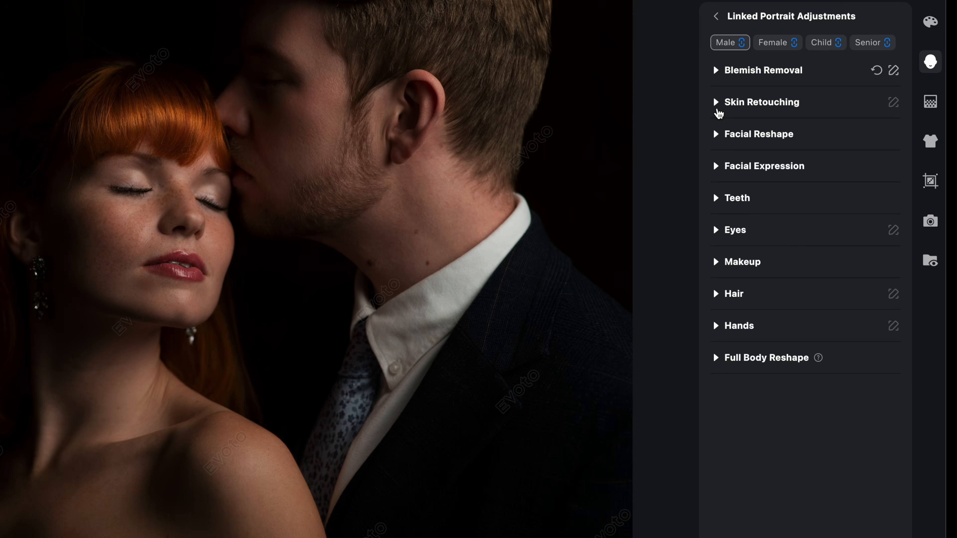
click(719, 113)
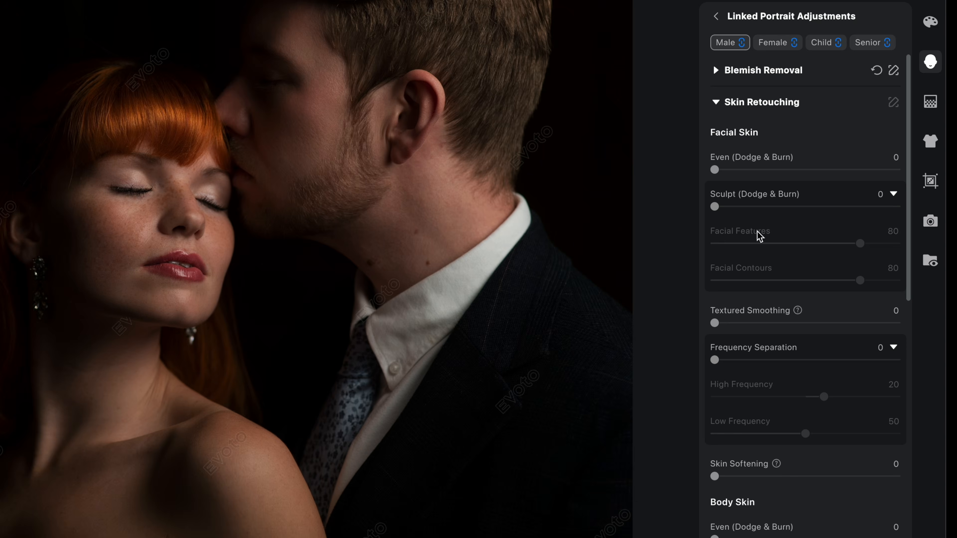
scroll(812, 526, down, 10)
scroll(812, 528, down, 3)
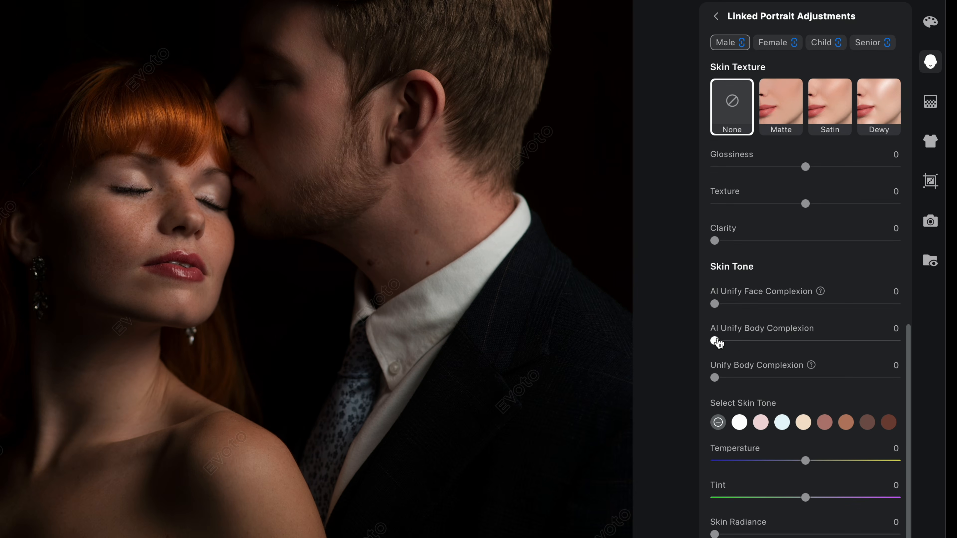
drag(718, 341, 729, 343)
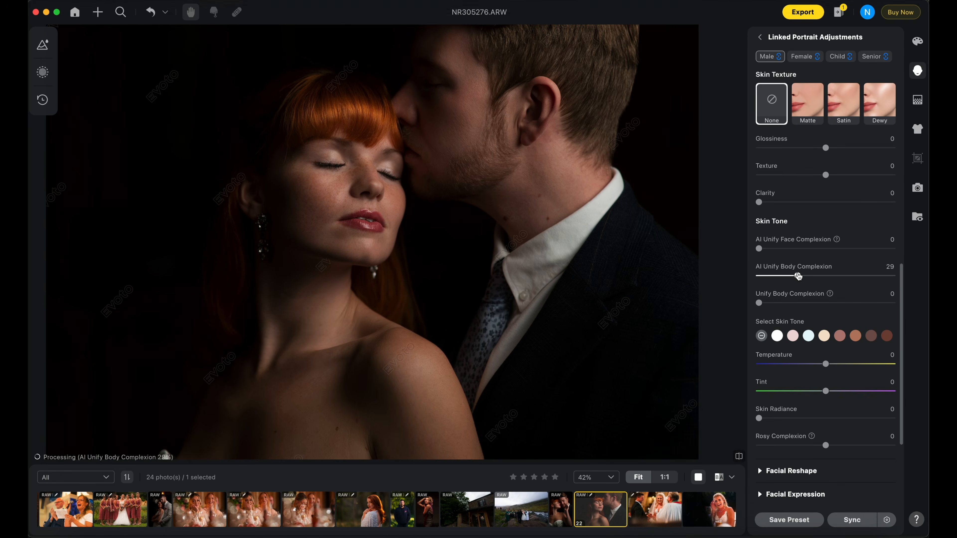
drag(797, 276, 818, 276)
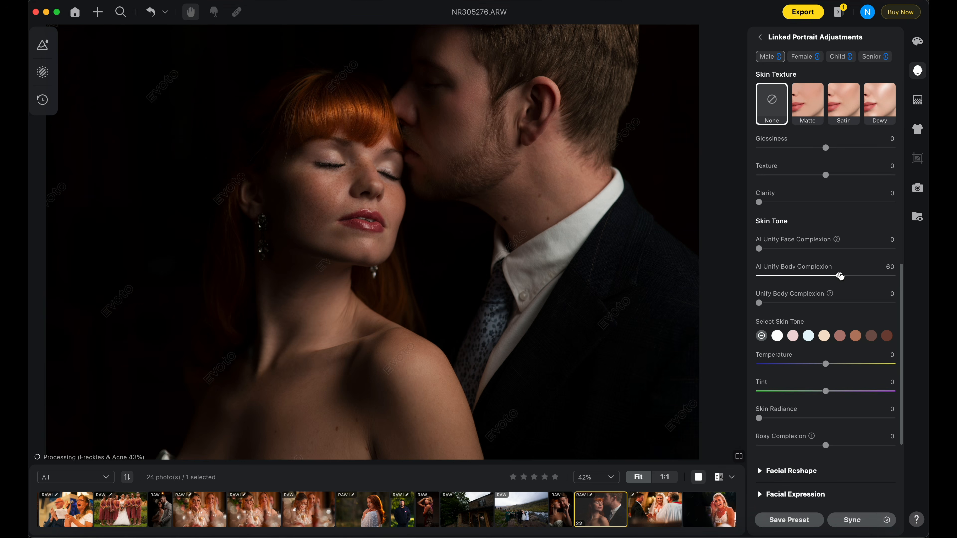
scroll(620, 331, down, 2)
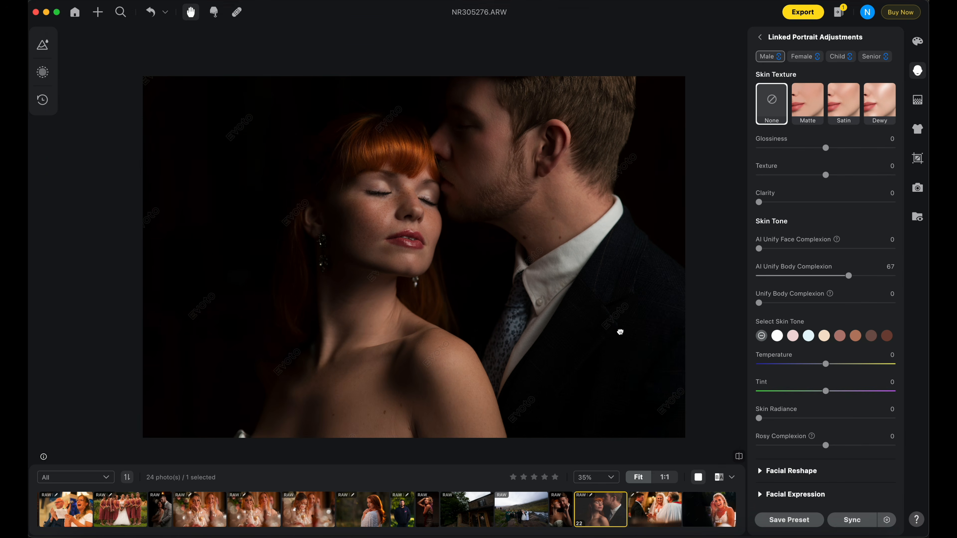
Set De-wrinkle Clothing to 100 for the male in the couple portrait and inspect his clothing up close.
drag(620, 331, 599, 331)
scroll(599, 331, up, 1)
click(917, 130)
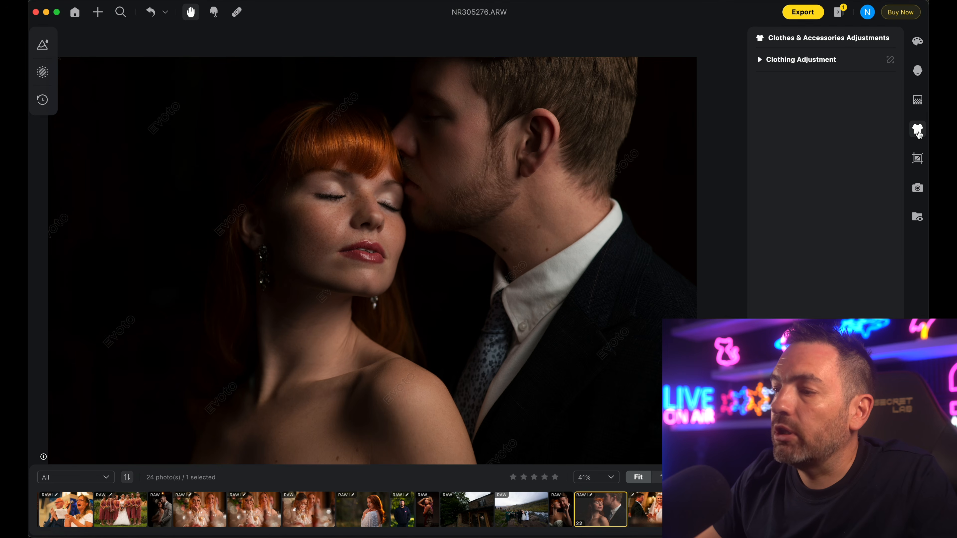
click(761, 61)
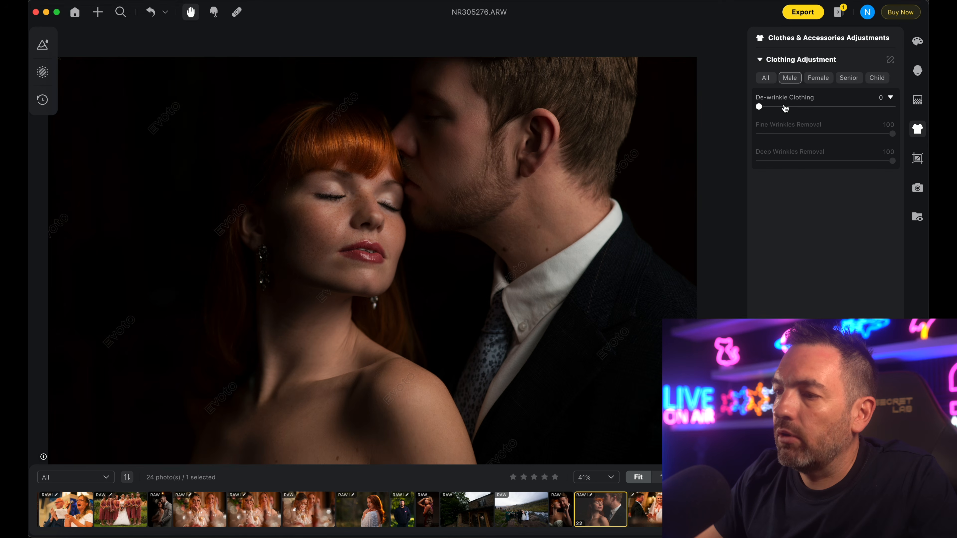
drag(759, 107, 928, 100)
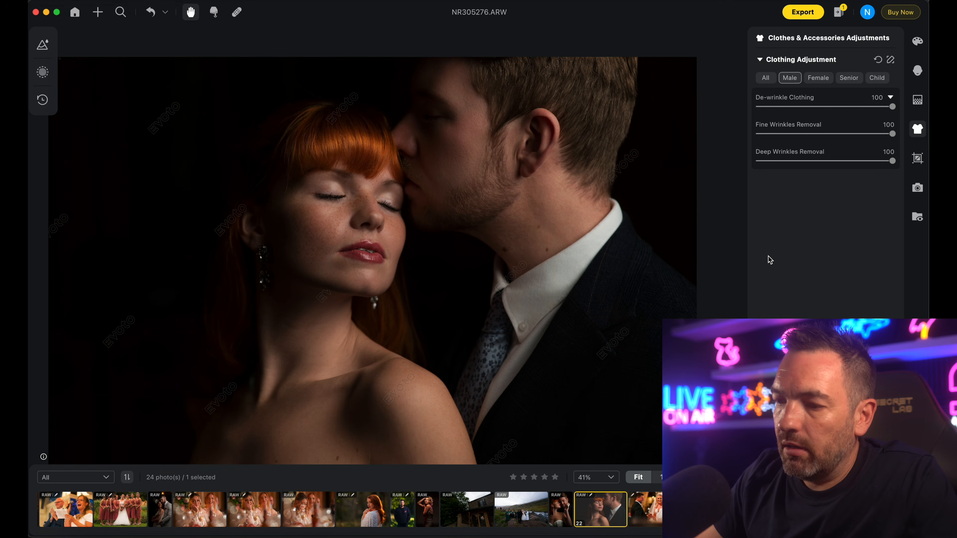
drag(871, 110, 861, 107)
scroll(620, 353, up, 3)
scroll(621, 353, up, 1)
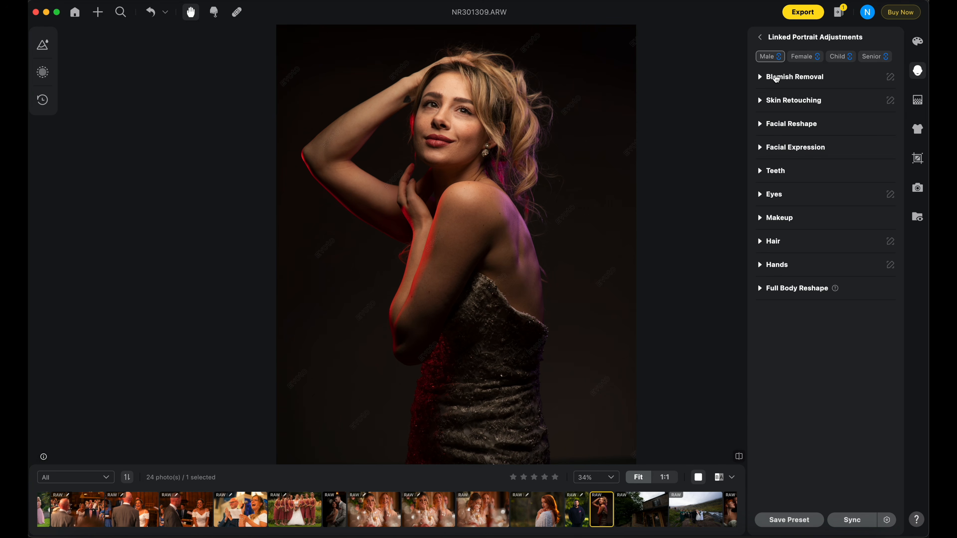
Look through the Blemish Removal and Skin Retouching options in the linked portrait adjustments for the woman's studio portrait.
click(760, 77)
scroll(791, 151, down, 10)
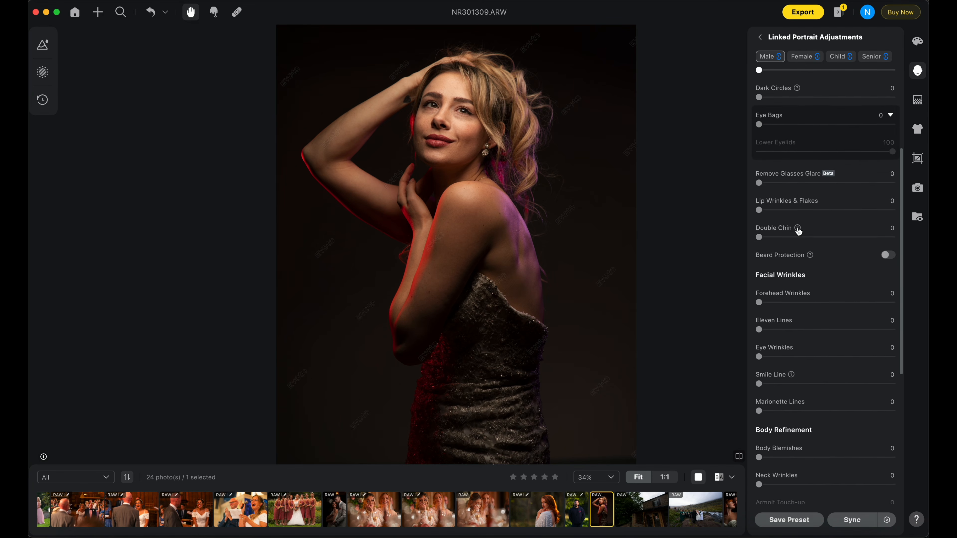
scroll(798, 231, up, 10)
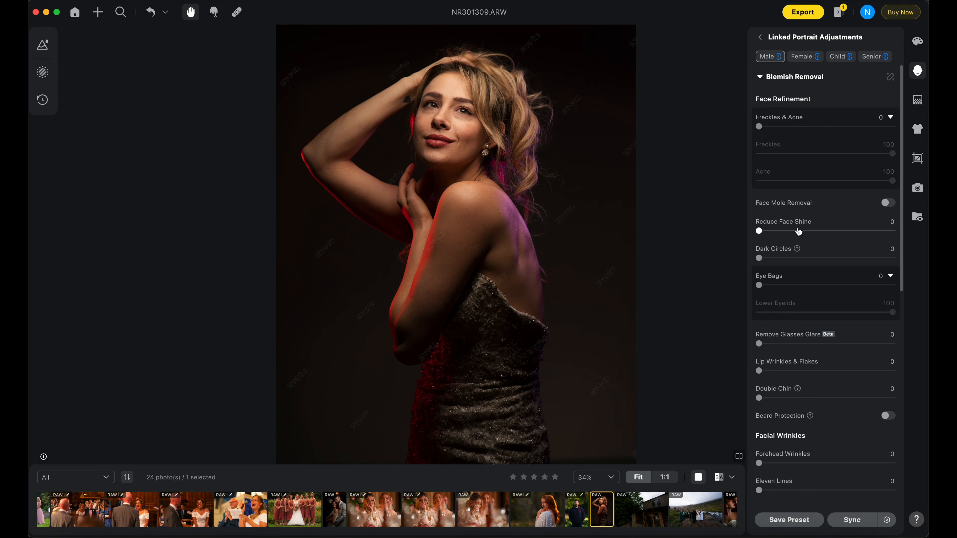
click(760, 77)
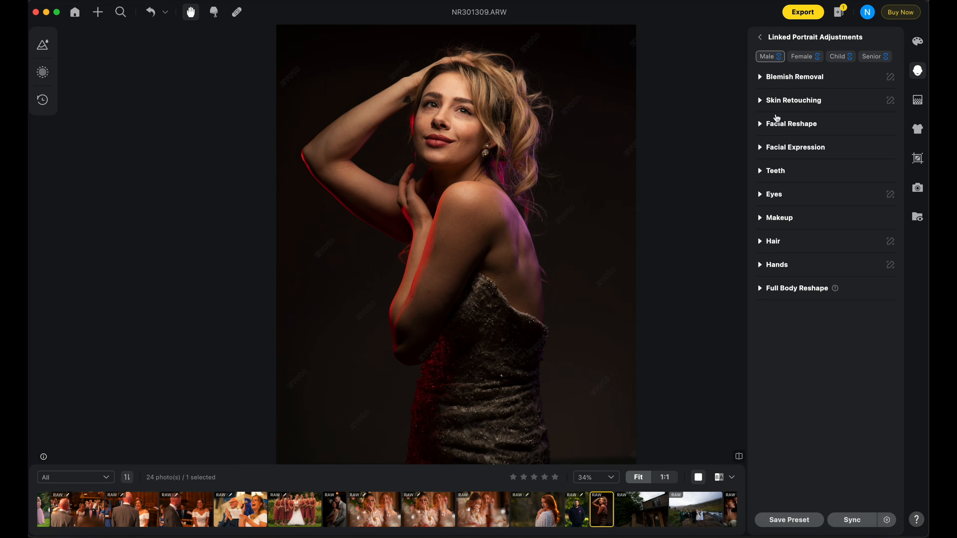
click(759, 102)
scroll(827, 332, down, 3)
scroll(827, 343, down, 6)
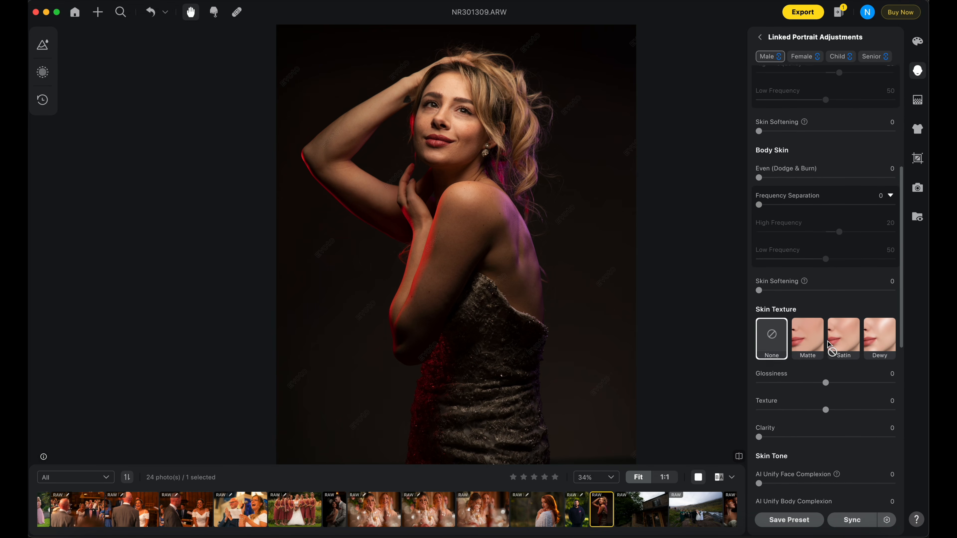
scroll(829, 329, down, 5)
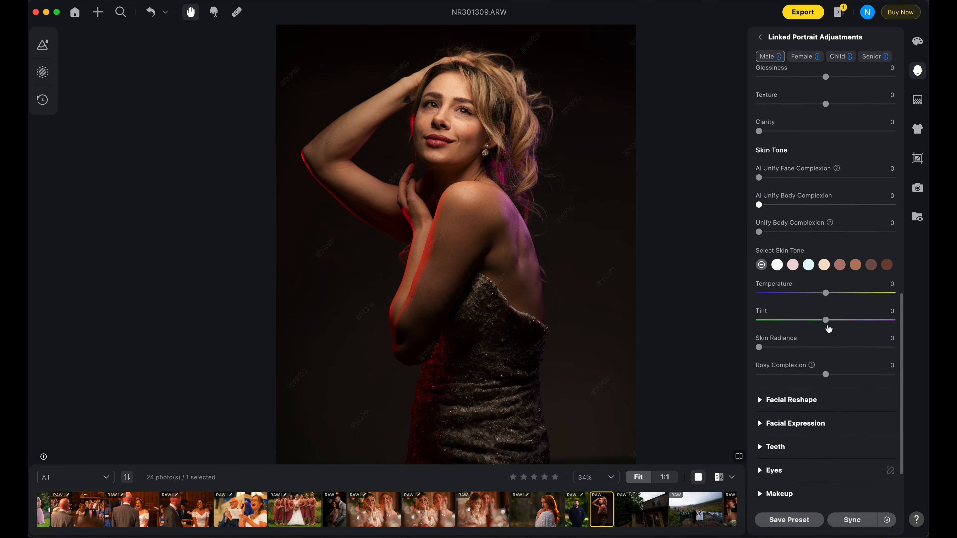
scroll(828, 329, up, 9)
scroll(829, 329, up, 5)
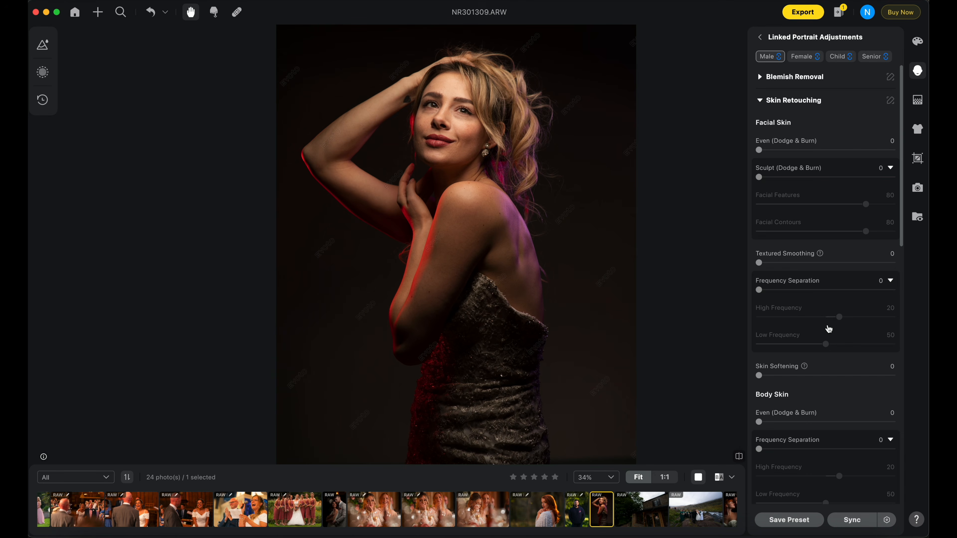
click(760, 102)
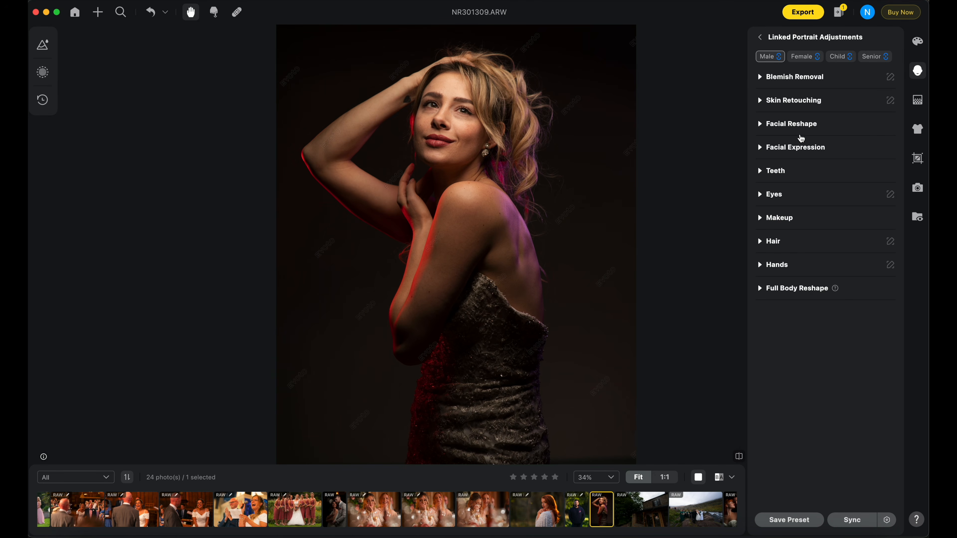
Look through the Facial Reshape and Makeup options with the woman's face viewed up close.
click(760, 124)
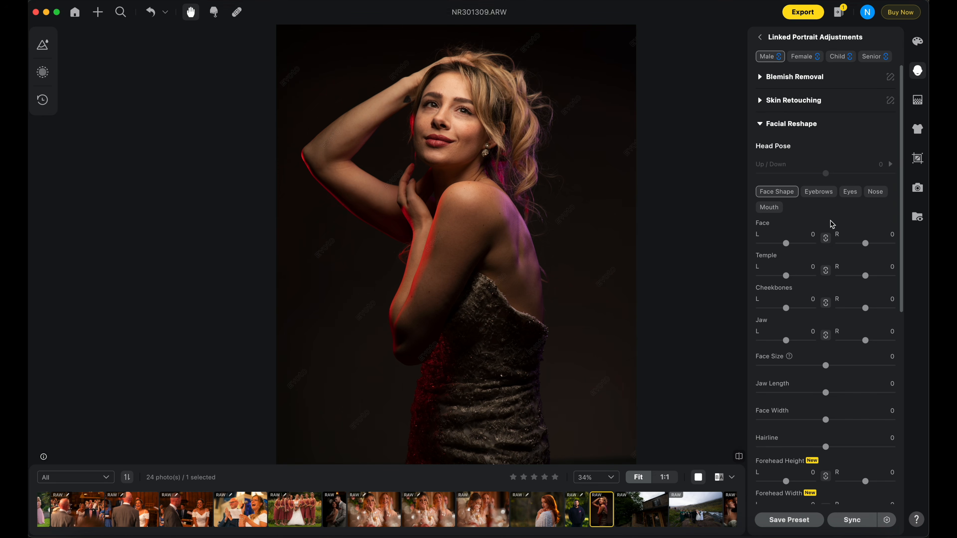
scroll(832, 244, down, 10)
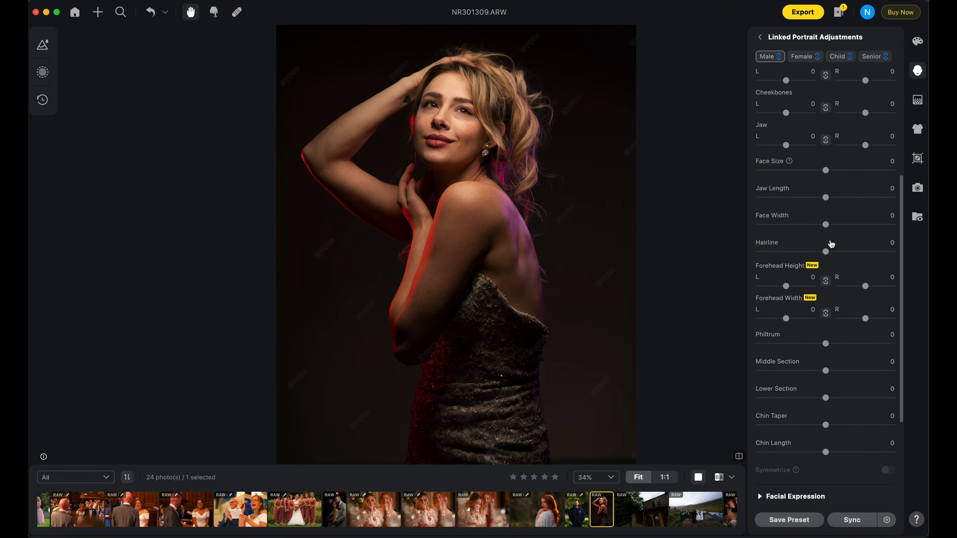
scroll(831, 244, up, 10)
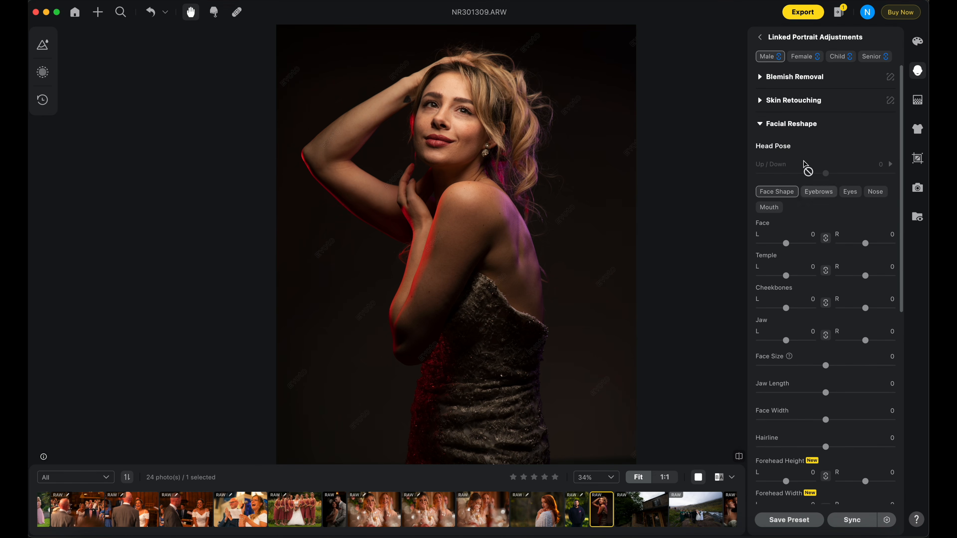
click(758, 125)
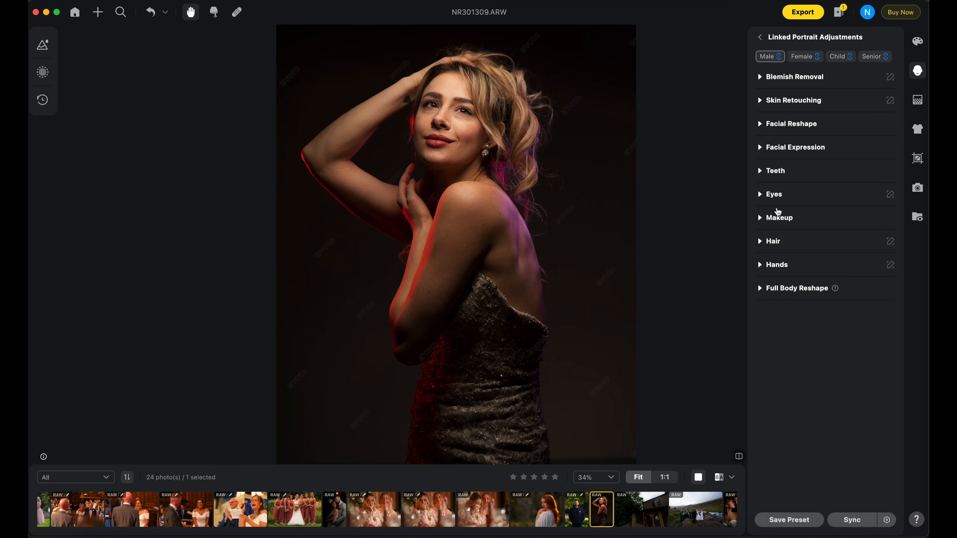
click(777, 218)
scroll(789, 318, down, 3)
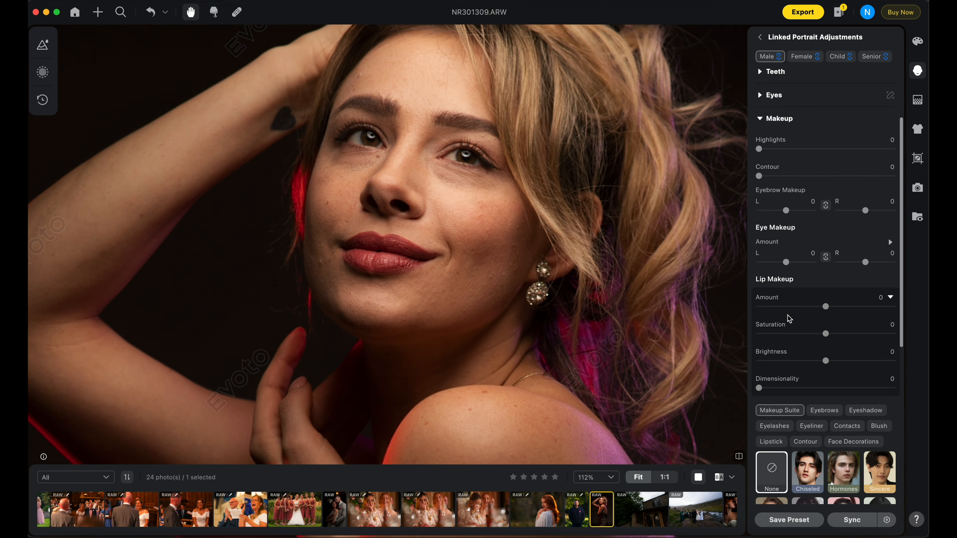
scroll(787, 314, down, 3)
scroll(471, 284, down, 2)
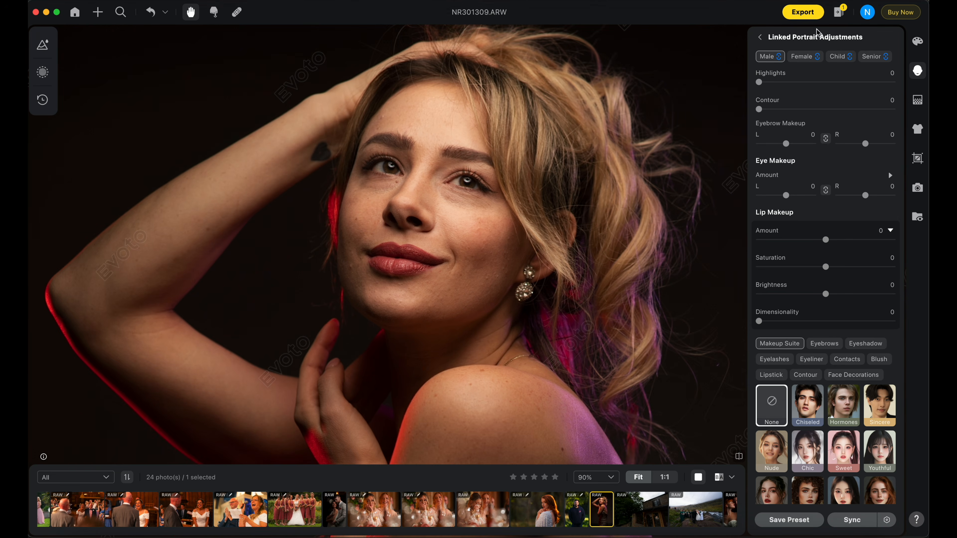
Raise Freckles & Acne removal to its maximum in the Blemish Removal settings for the woman's portrait.
scroll(825, 264, up, 5)
click(793, 78)
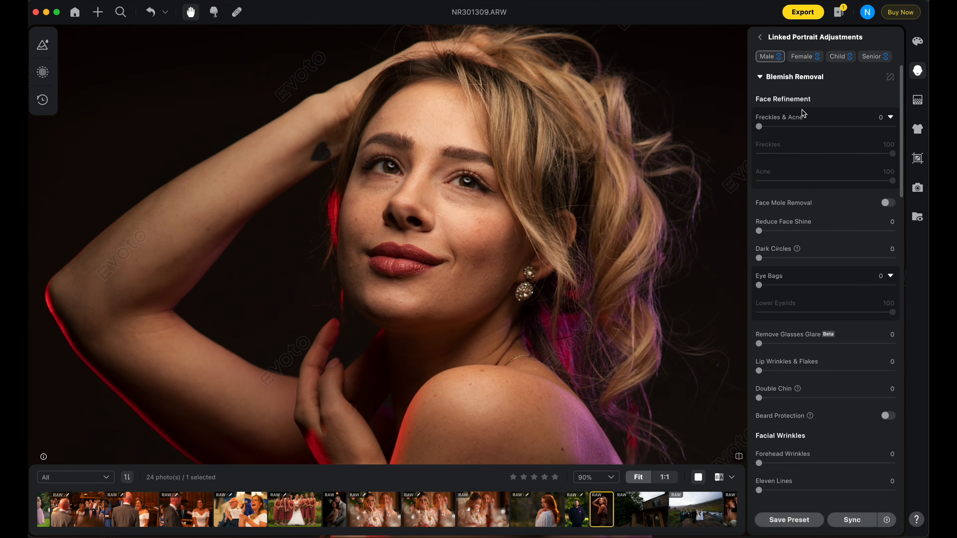
drag(760, 127, 928, 127)
click(761, 77)
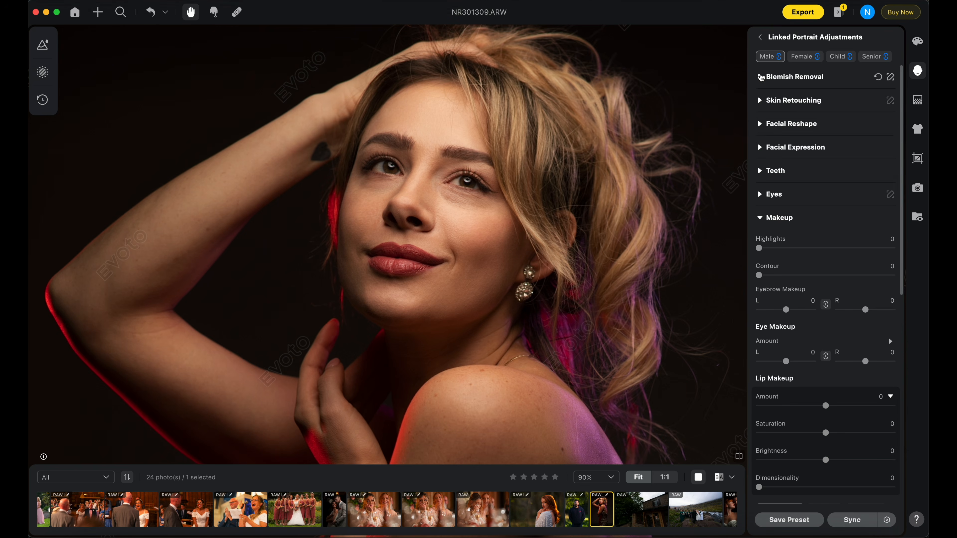
Set the Lip Makeup amount to 29 for the woman's portrait.
scroll(516, 251, up, 3)
scroll(781, 314, down, 1)
scroll(787, 301, down, 4)
click(826, 248)
drag(826, 250, 845, 249)
Apply Contour makeup style 05 with an amount of 69 and compare the woman's portrait with the original.
scroll(854, 385, down, 4)
scroll(853, 385, down, 1)
click(806, 225)
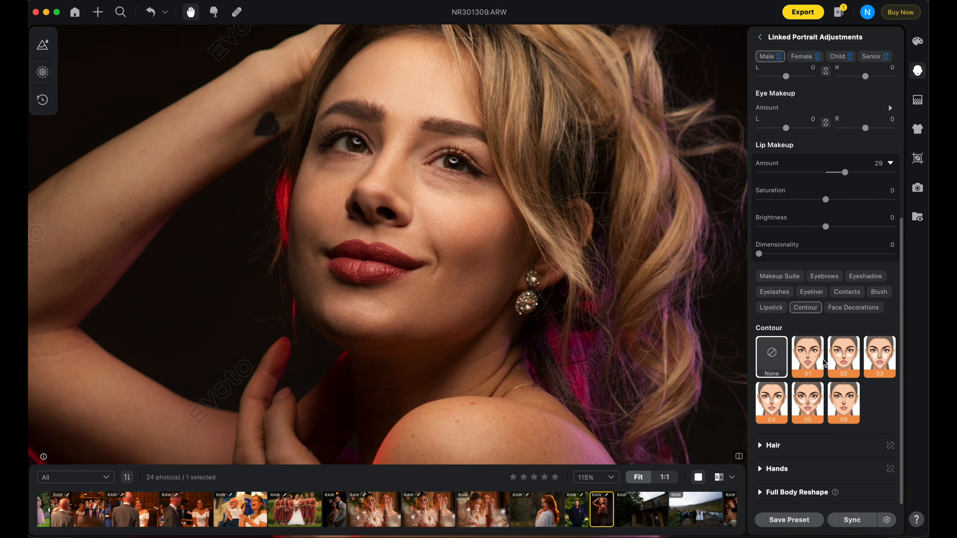
click(811, 403)
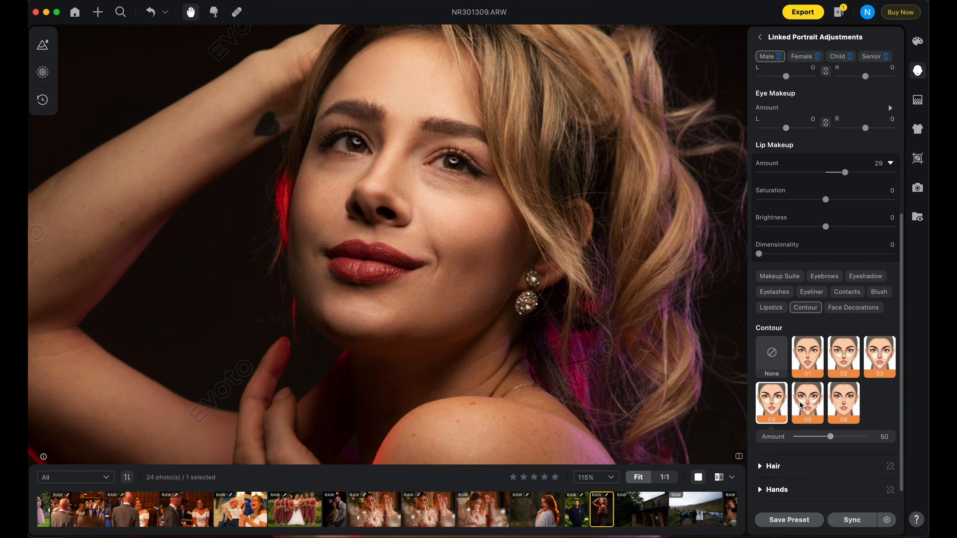
drag(832, 438, 843, 436)
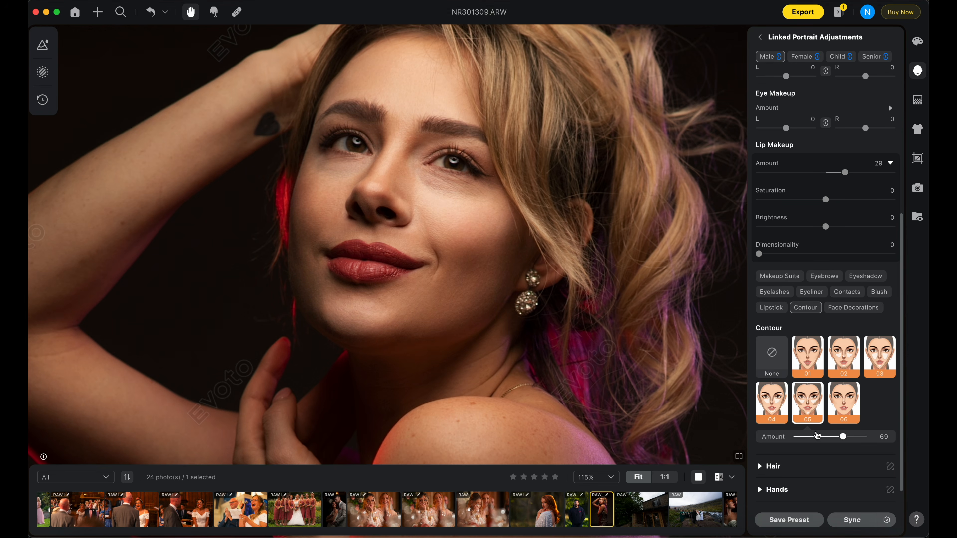
scroll(584, 317, down, 5)
scroll(557, 298, up, 2)
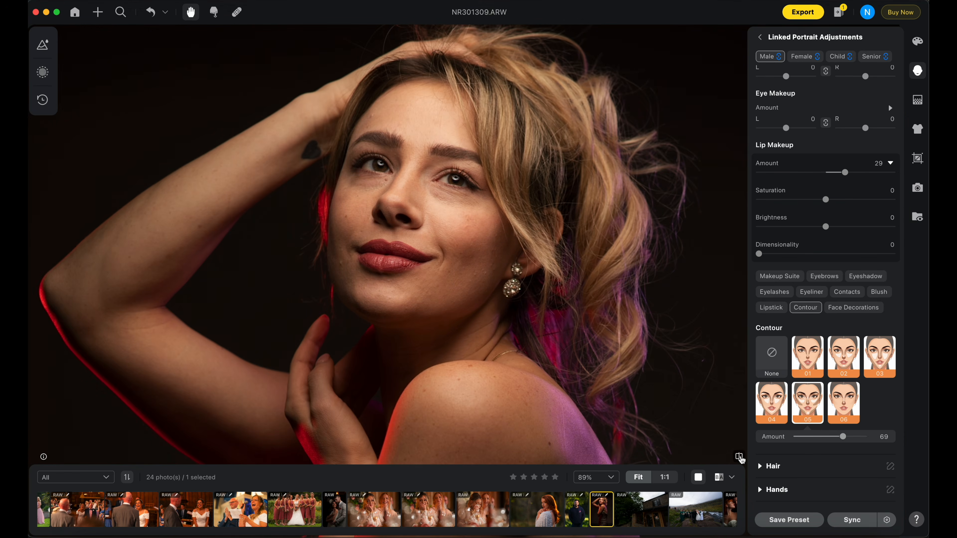
Look at the Full Body Reshape options, and open the Tethered Shooting settings.
scroll(622, 317, down, 3)
scroll(594, 233, down, 2)
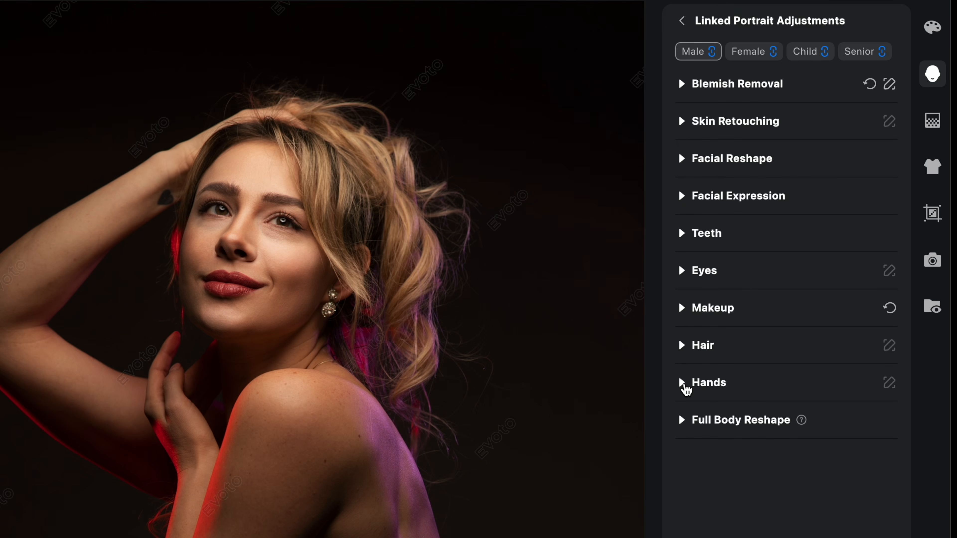
click(682, 422)
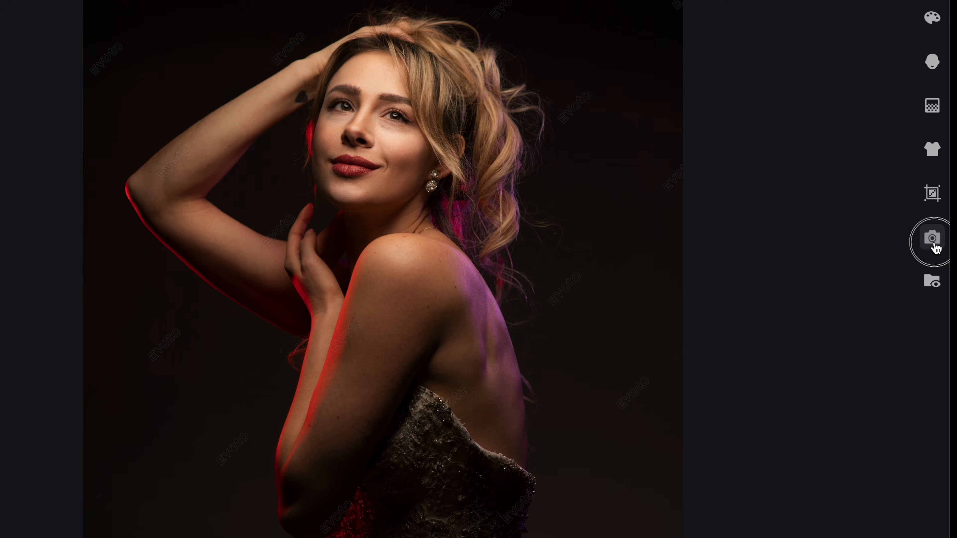
click(935, 245)
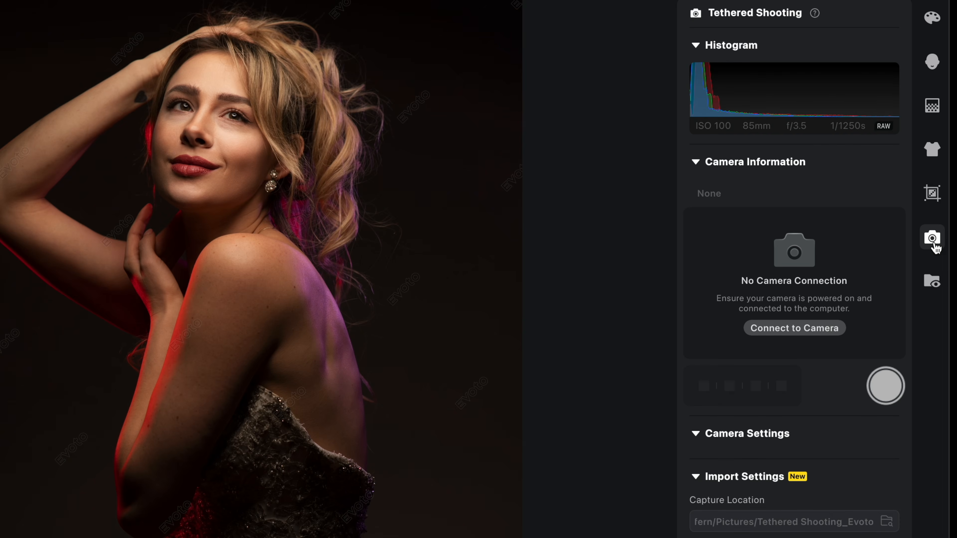